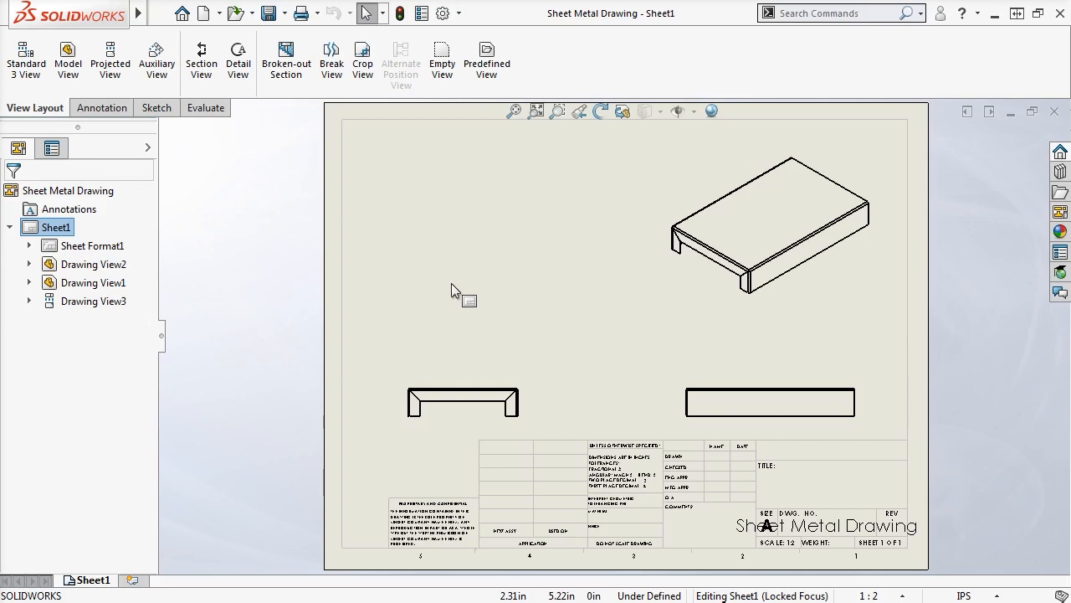
# In the drawing's sheet metal document properties, set the flat pattern color for up-direction bend lines to blue.
pyautogui.click(459, 15)
pyautogui.click(474, 36)
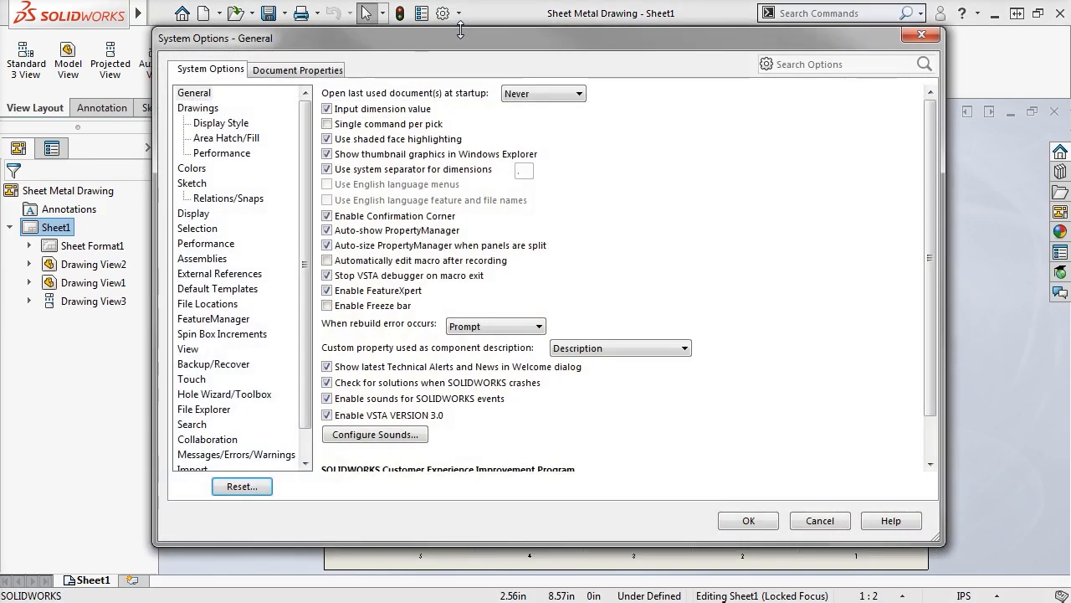
pyautogui.click(340, 70)
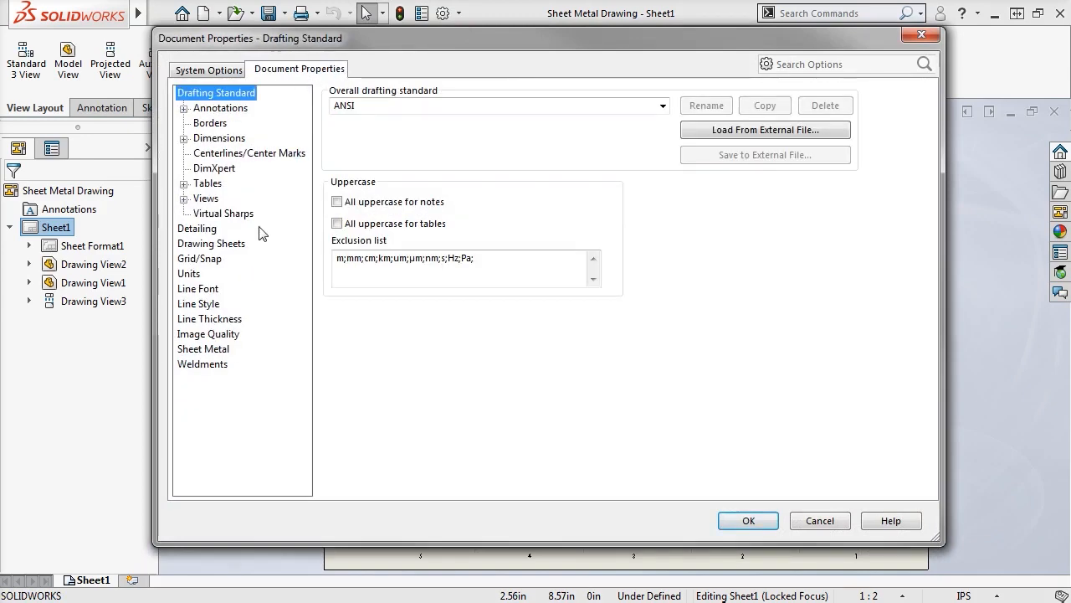
pyautogui.click(213, 349)
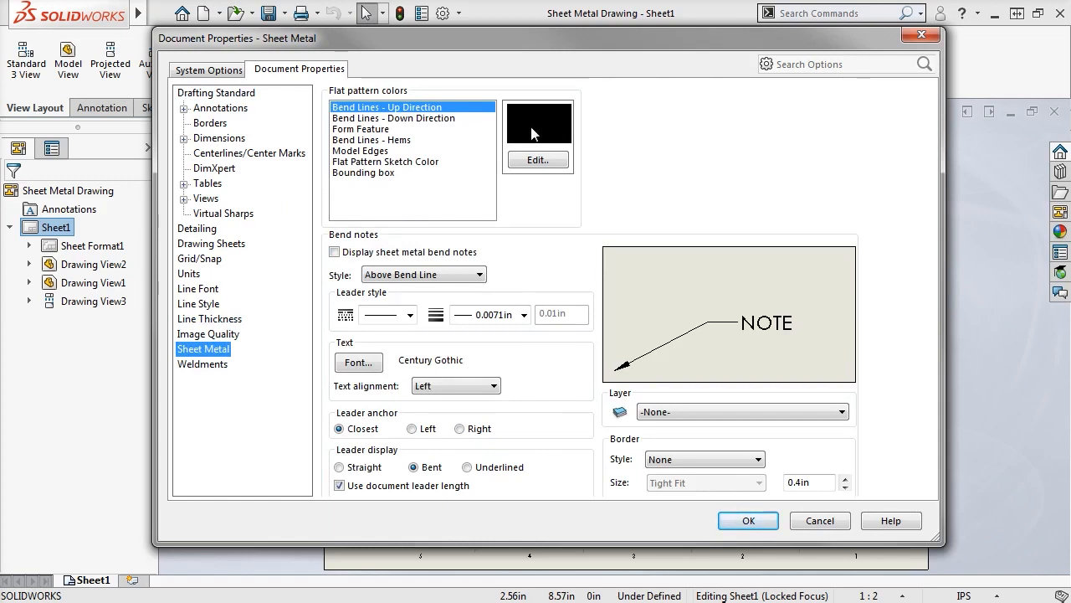
pyautogui.click(535, 160)
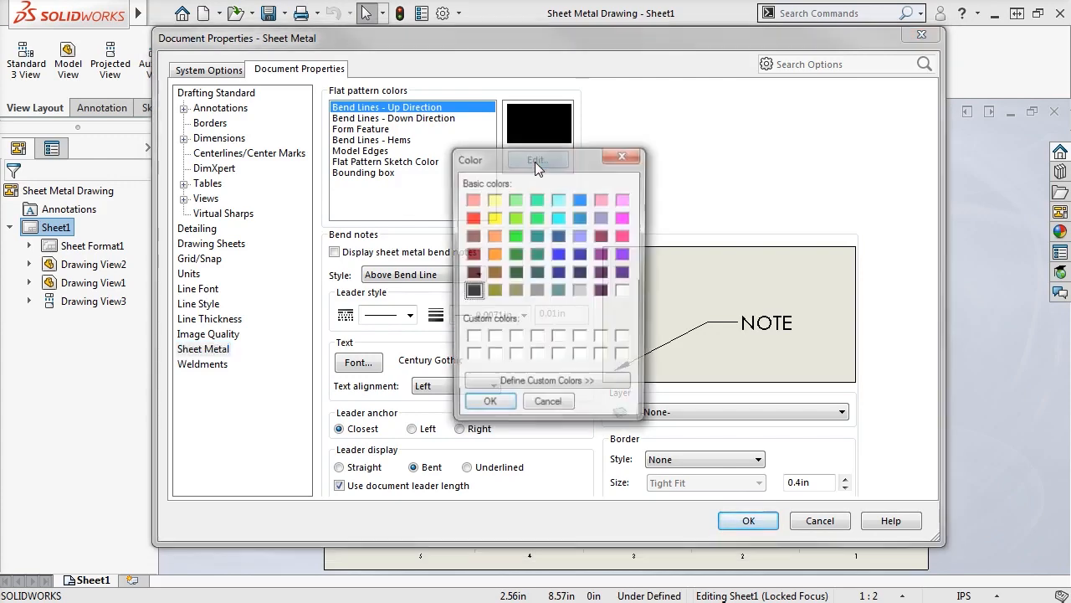
pyautogui.click(558, 254)
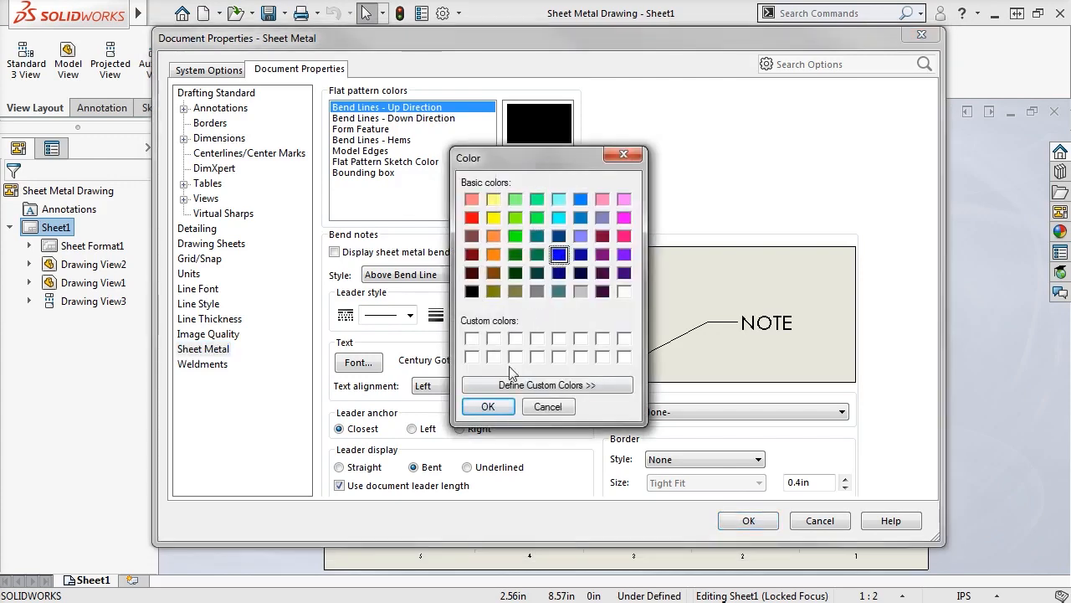
pyautogui.click(490, 406)
# Set the flat pattern color for down-direction bend lines to red.
pyautogui.click(451, 118)
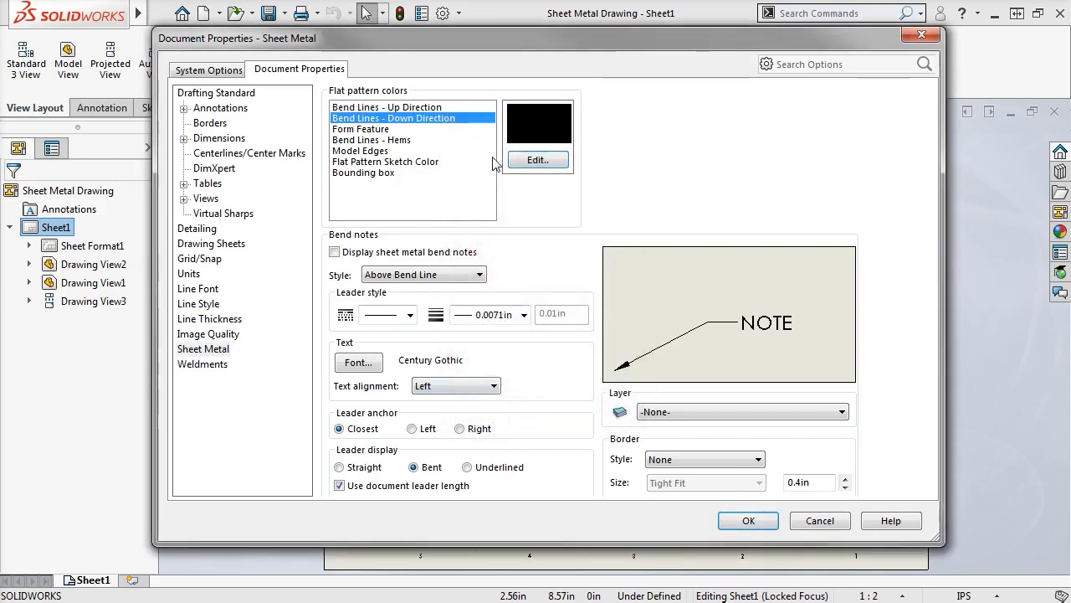
pyautogui.click(528, 164)
pyautogui.click(472, 217)
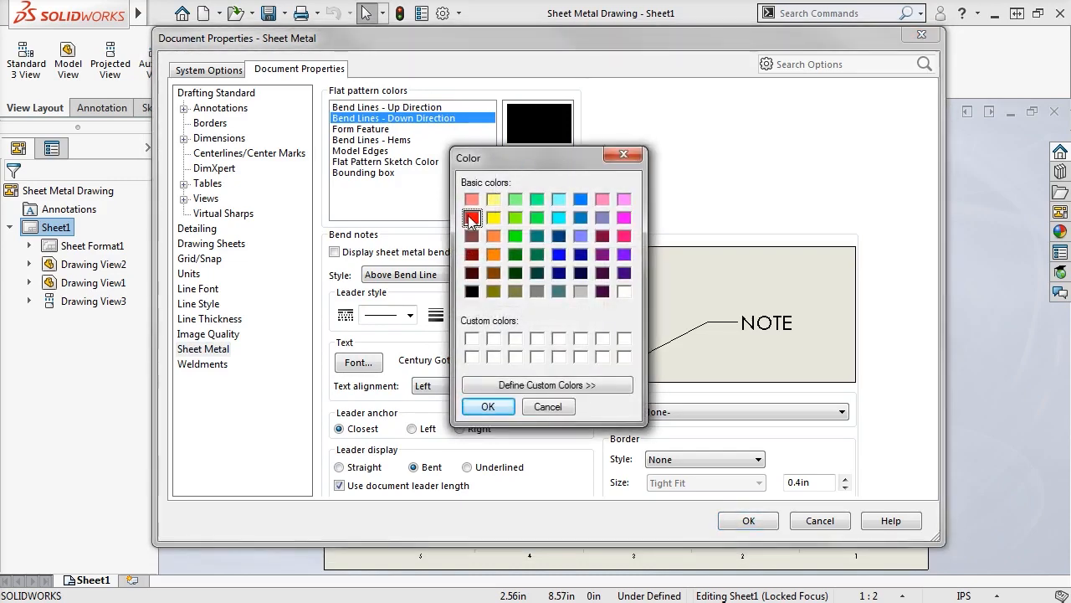
pyautogui.click(487, 407)
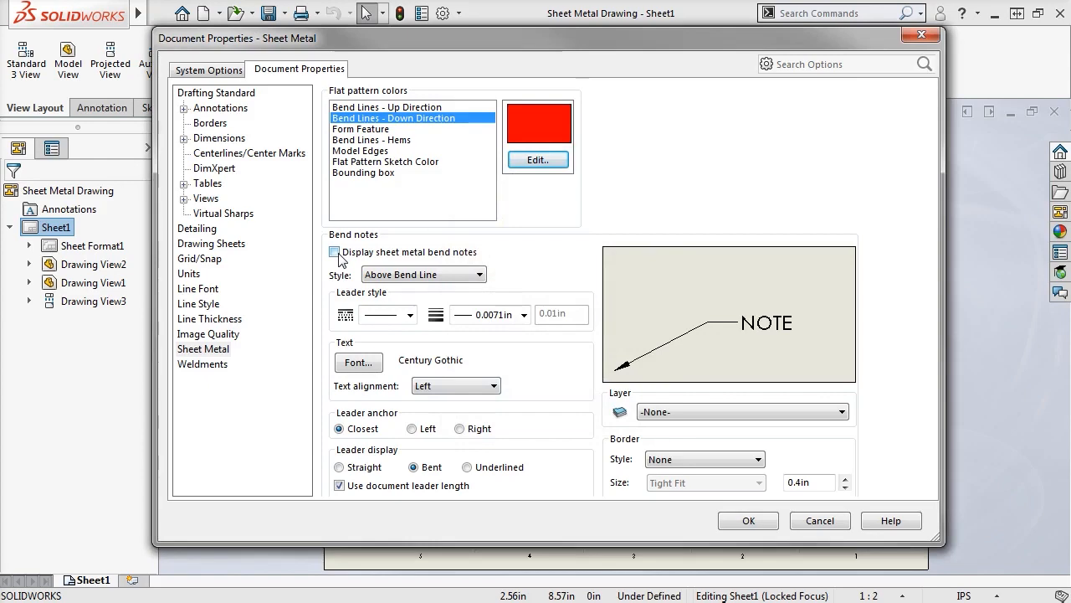
# Enable the display of sheet metal bend notes with the Above Bend Line style and apply the document properties.
pyautogui.click(335, 252)
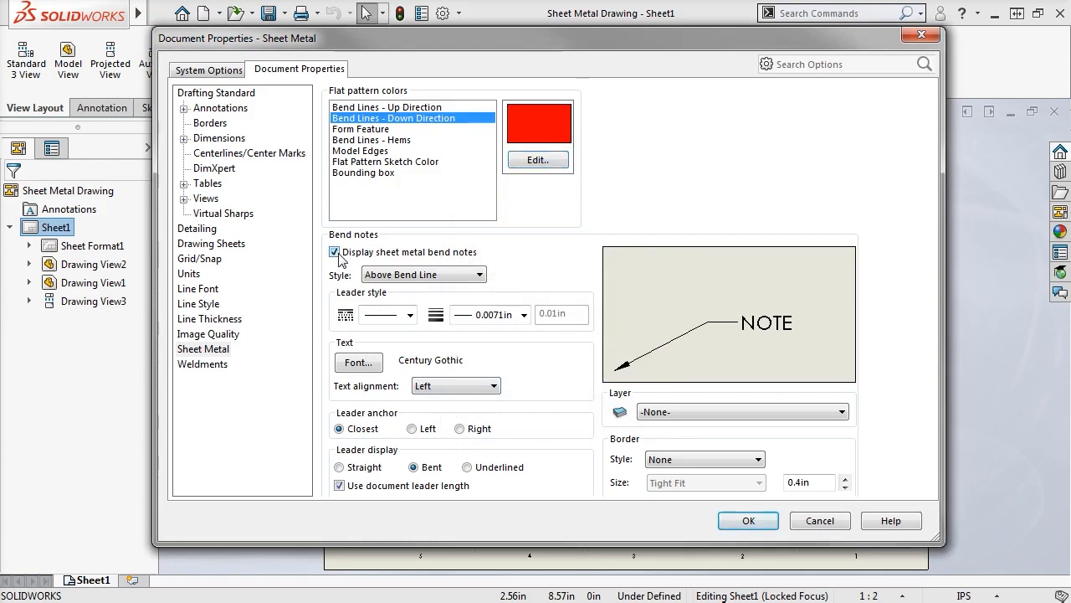
pyautogui.click(441, 276)
pyautogui.click(444, 289)
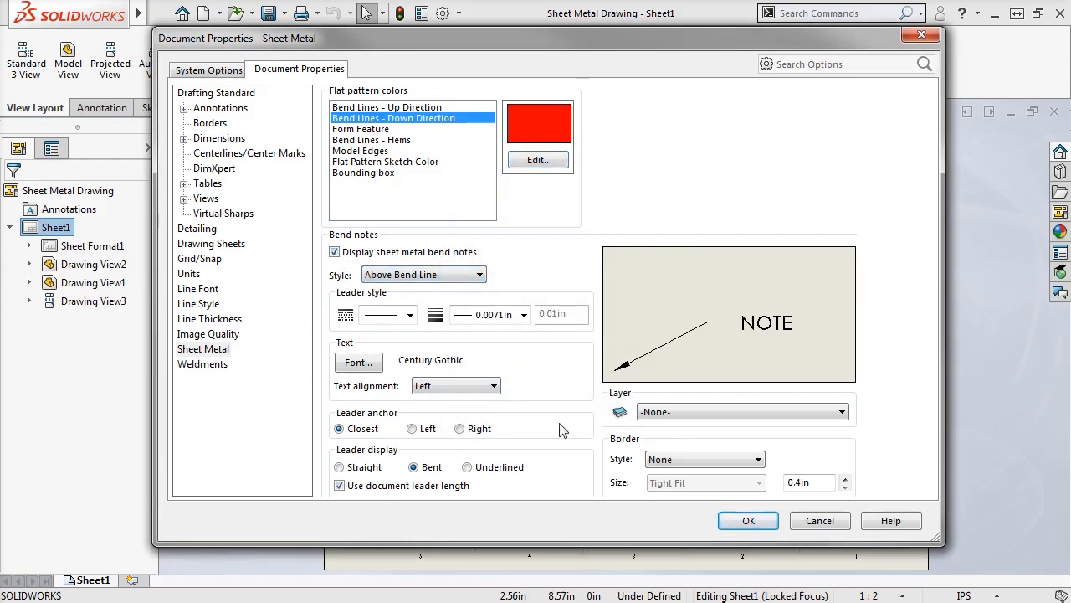
pyautogui.click(747, 520)
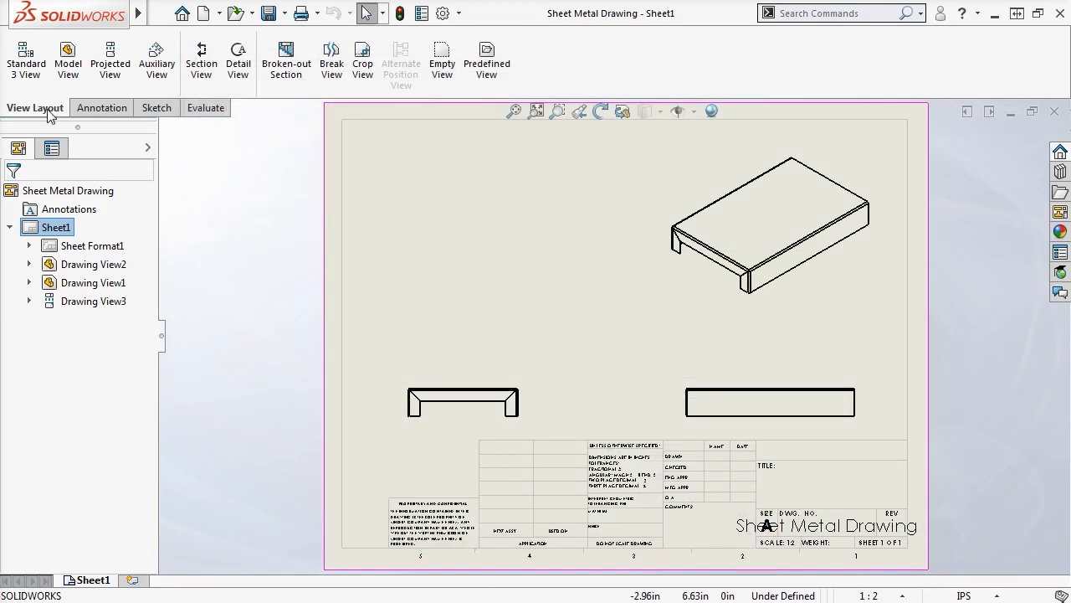
# Insert a flat pattern model view of the sheet metal part in the empty area above the front view.
pyautogui.click(72, 78)
pyautogui.click(146, 195)
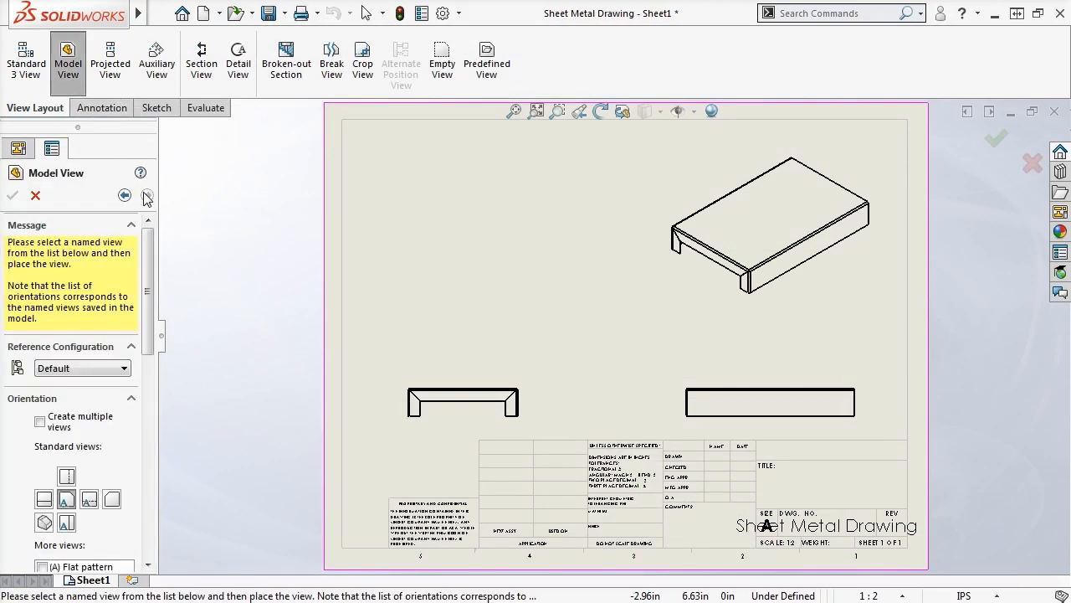
pyautogui.moveTo(149, 241); pyautogui.dragTo(151, 304)
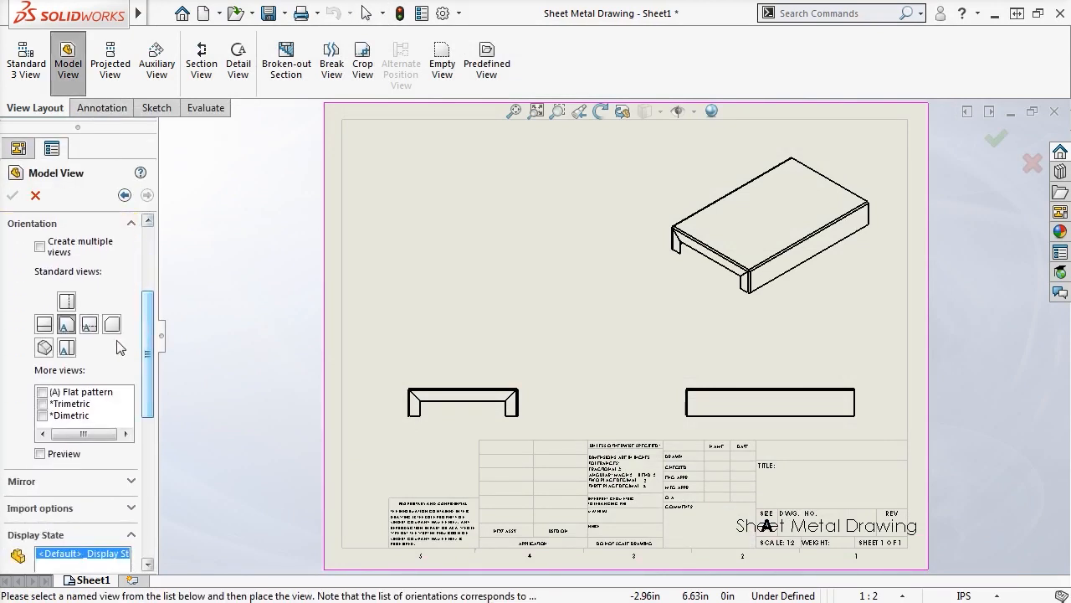
pyautogui.click(43, 392)
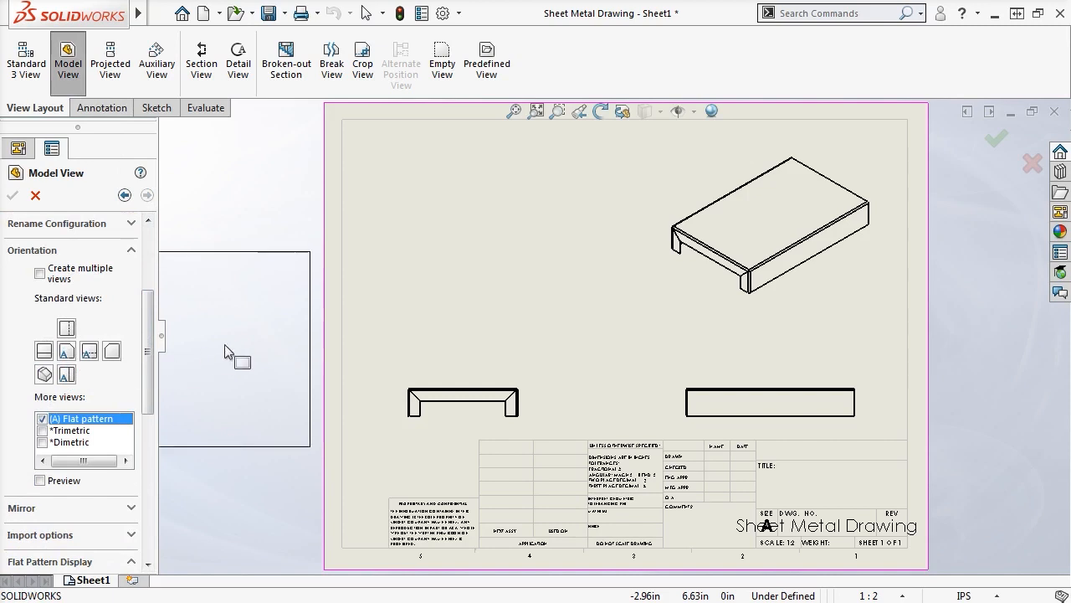
pyautogui.click(460, 241)
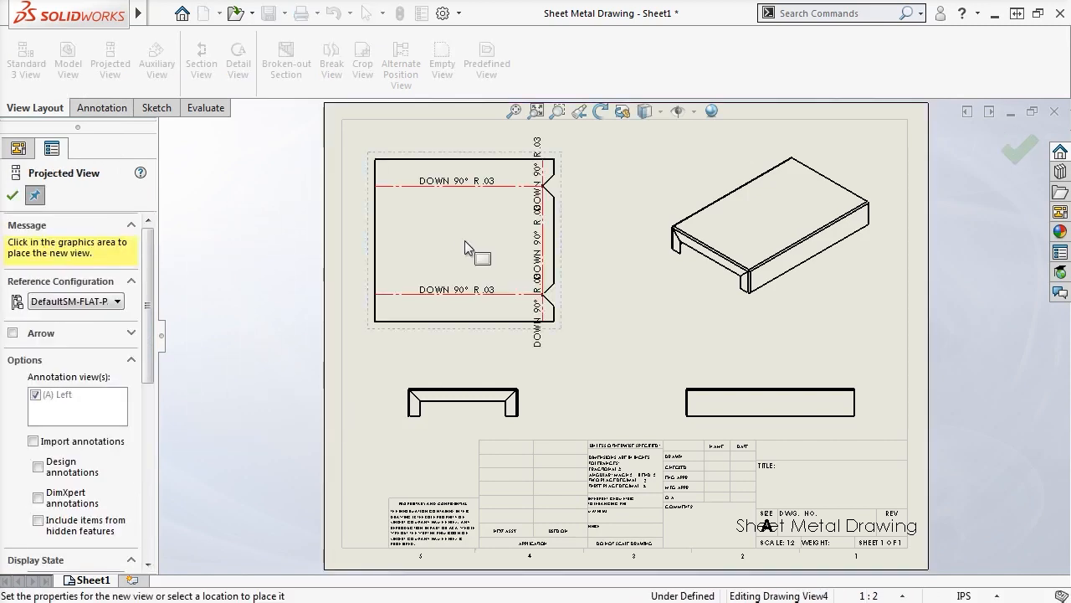
pyautogui.scroll(-2, 465, 240)
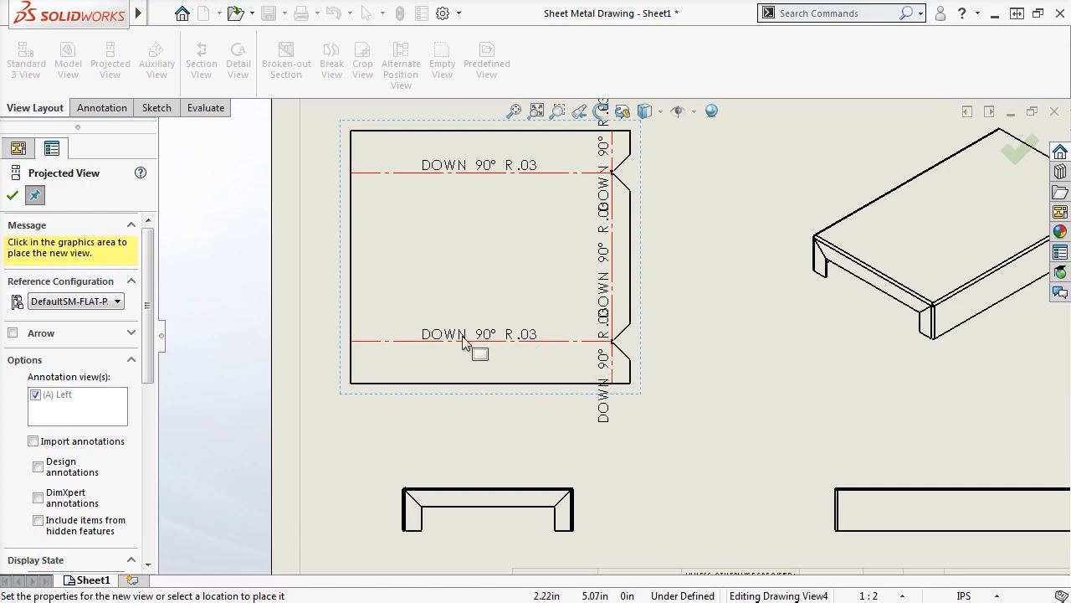
pyautogui.click(1019, 149)
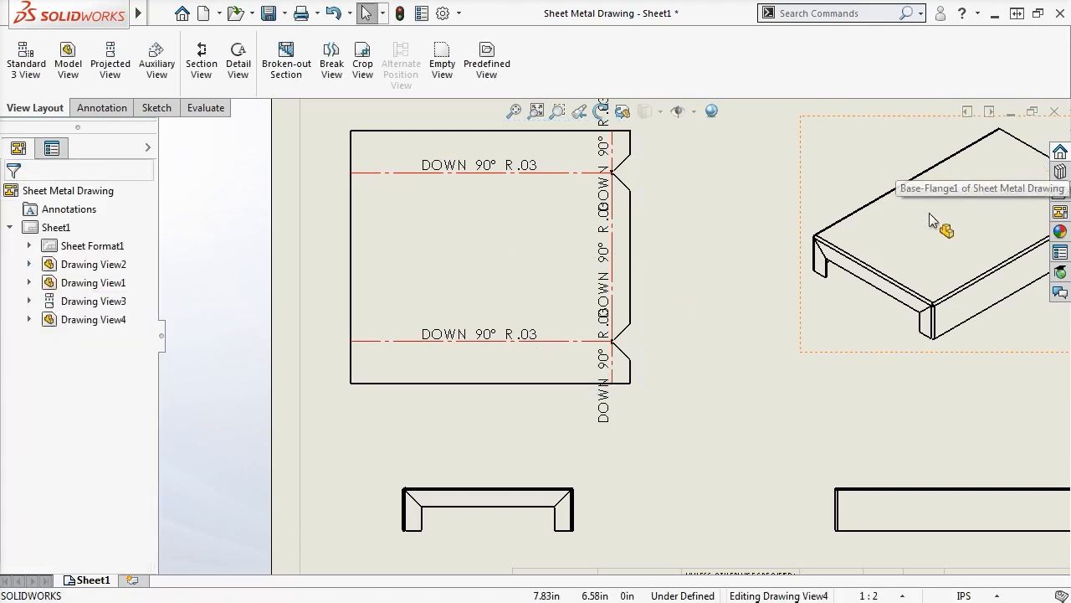
# Move the middle vertical bend note outside the flat pattern and reduce the view's bend note text to the bend direction only.
pyautogui.moveTo(603, 301); pyautogui.dragTo(702, 299)
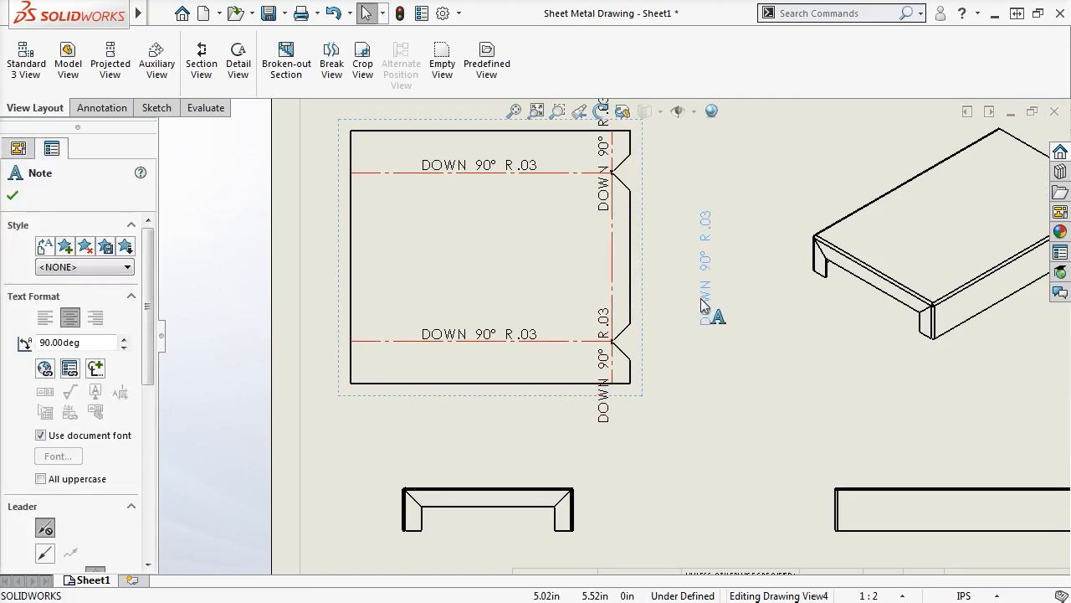
pyautogui.click(538, 307)
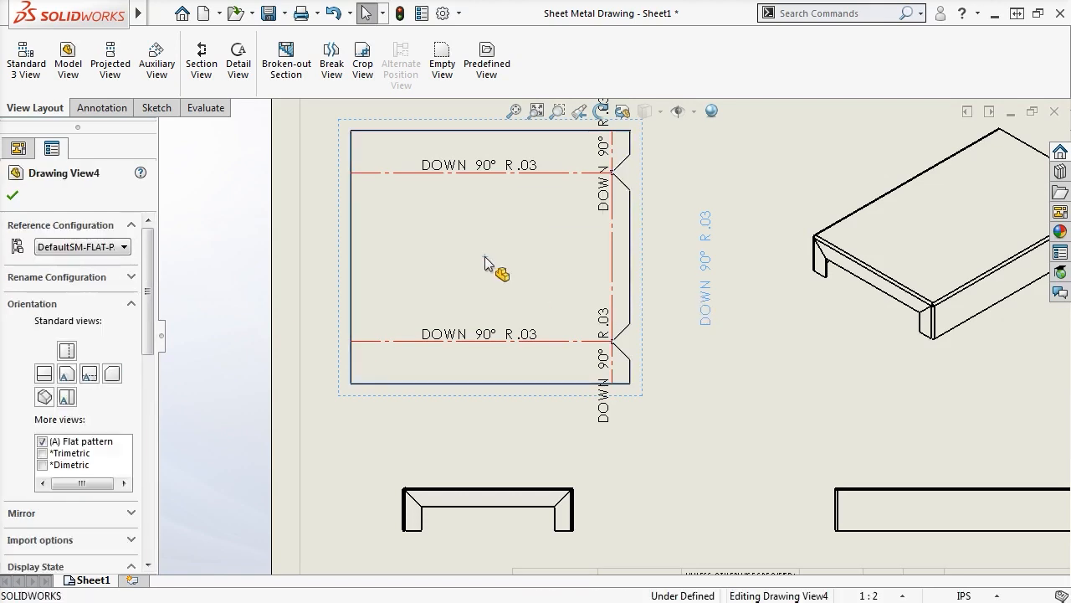
pyautogui.scroll(-10, 133, 316)
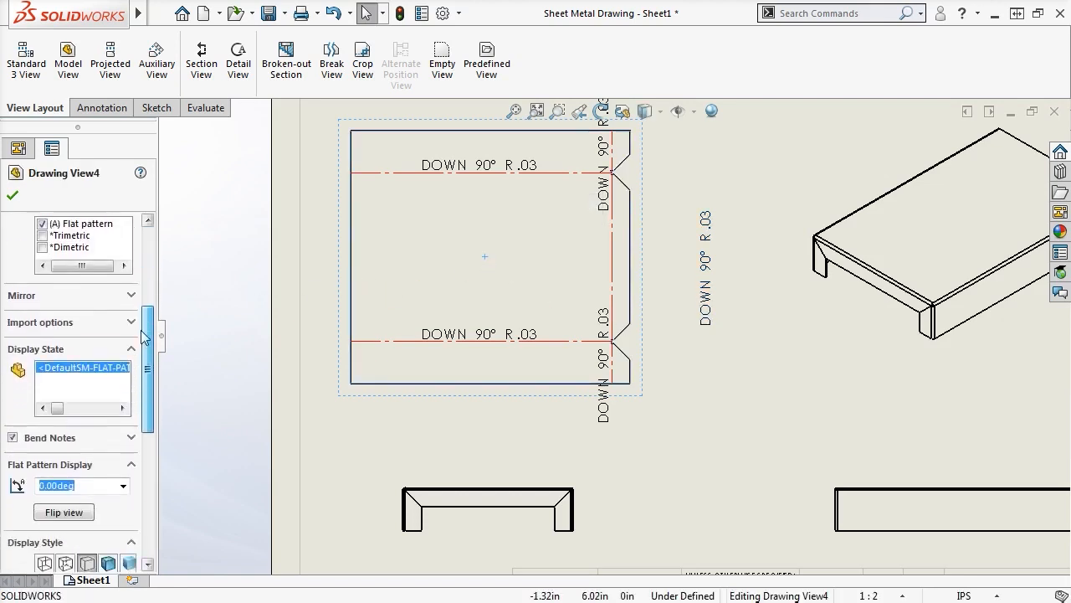
pyautogui.click(131, 307)
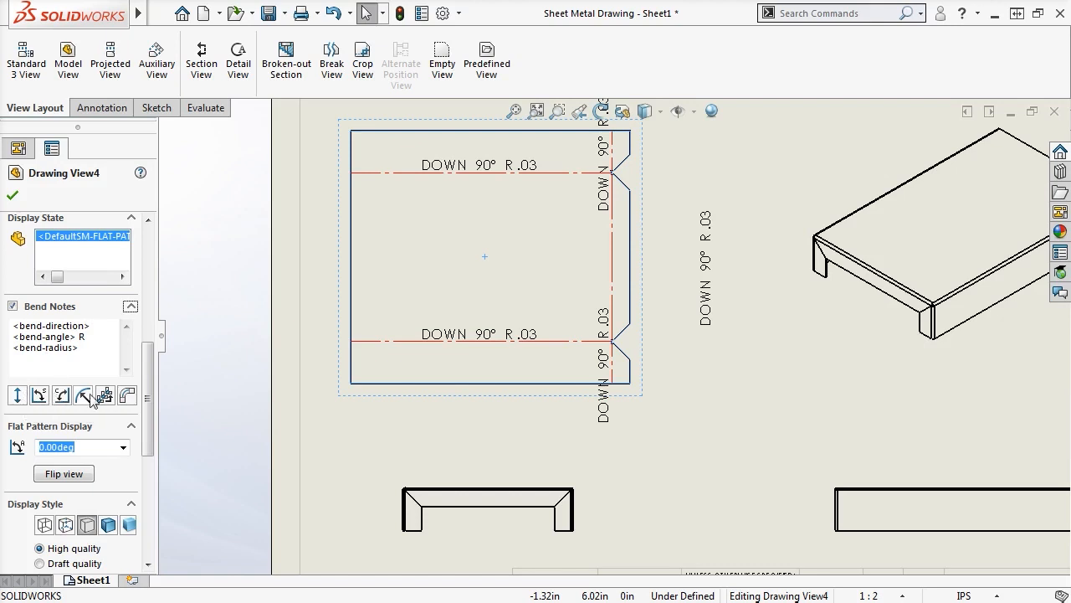
pyautogui.click(94, 345)
pyautogui.moveTo(93, 345); pyautogui.dragTo(15, 328)
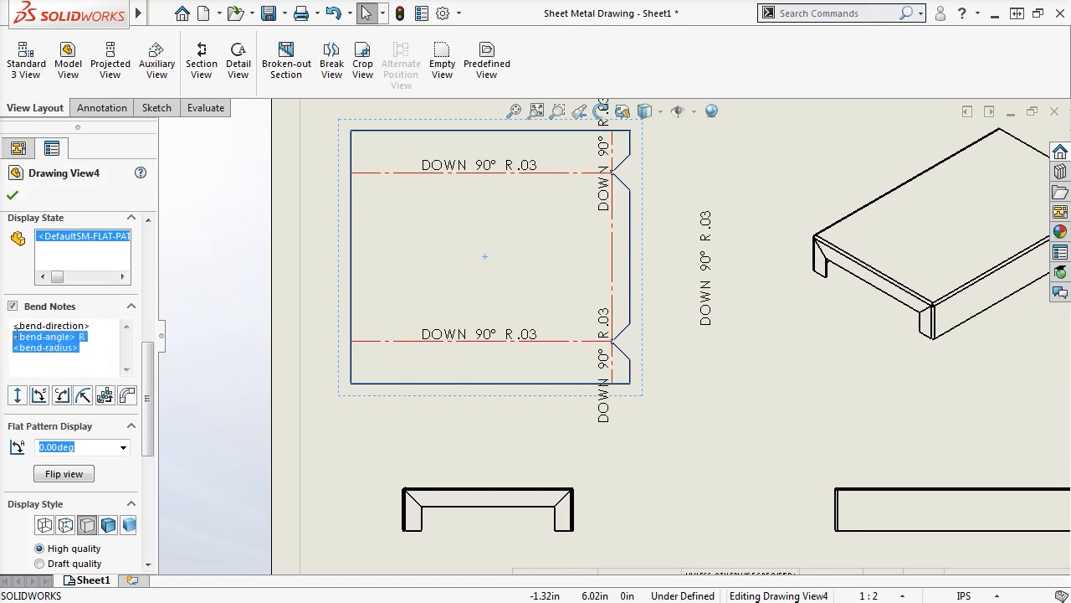
pyautogui.press('Delete')
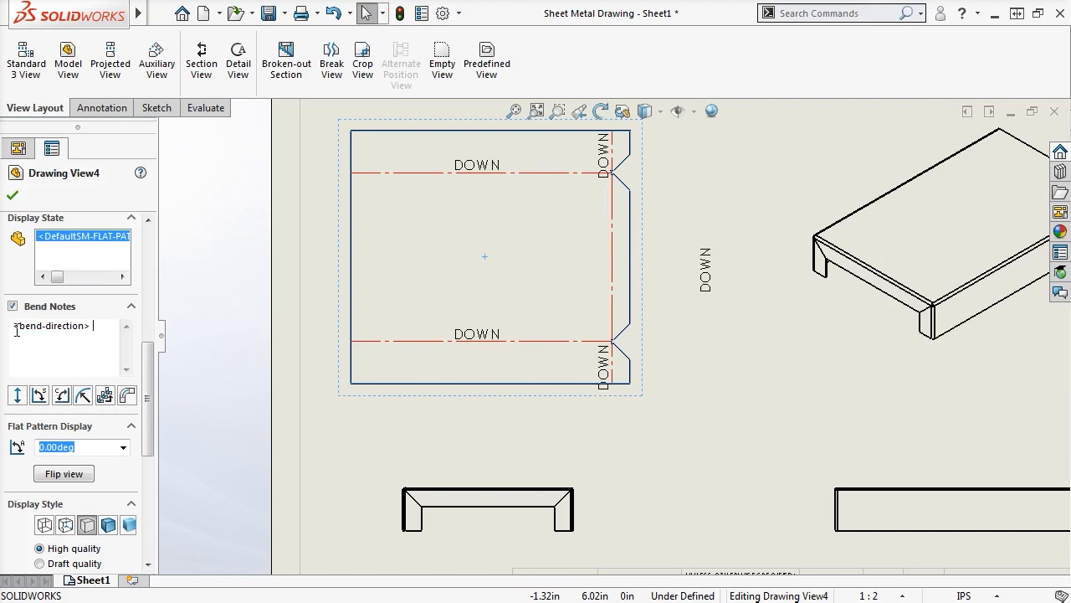
# Turn the flat pattern view's bend notes off and on again to restore their default text and placement.
pyautogui.click(12, 306)
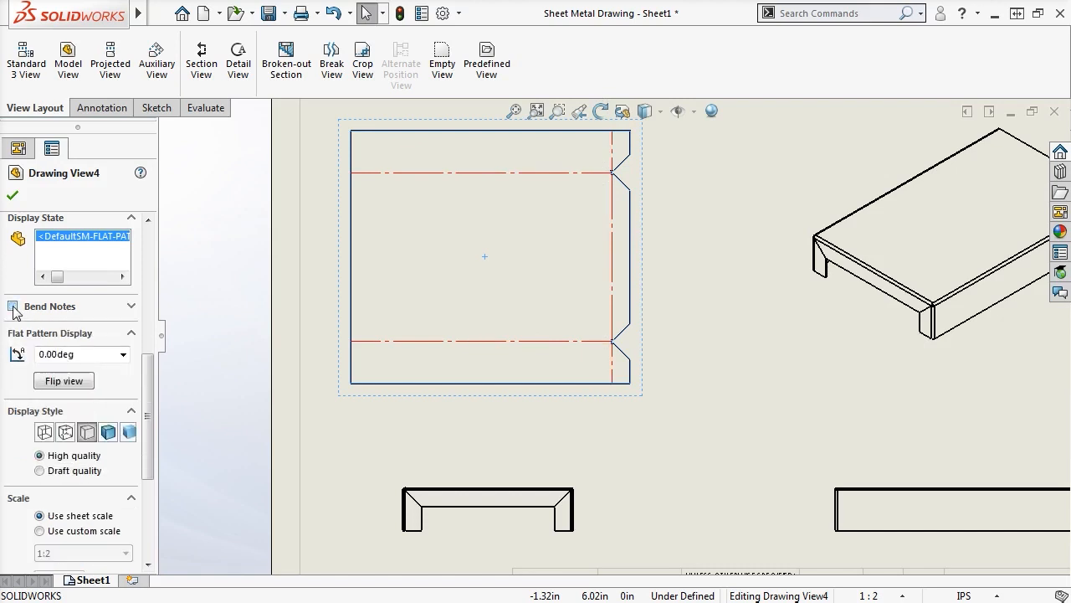
pyautogui.click(13, 307)
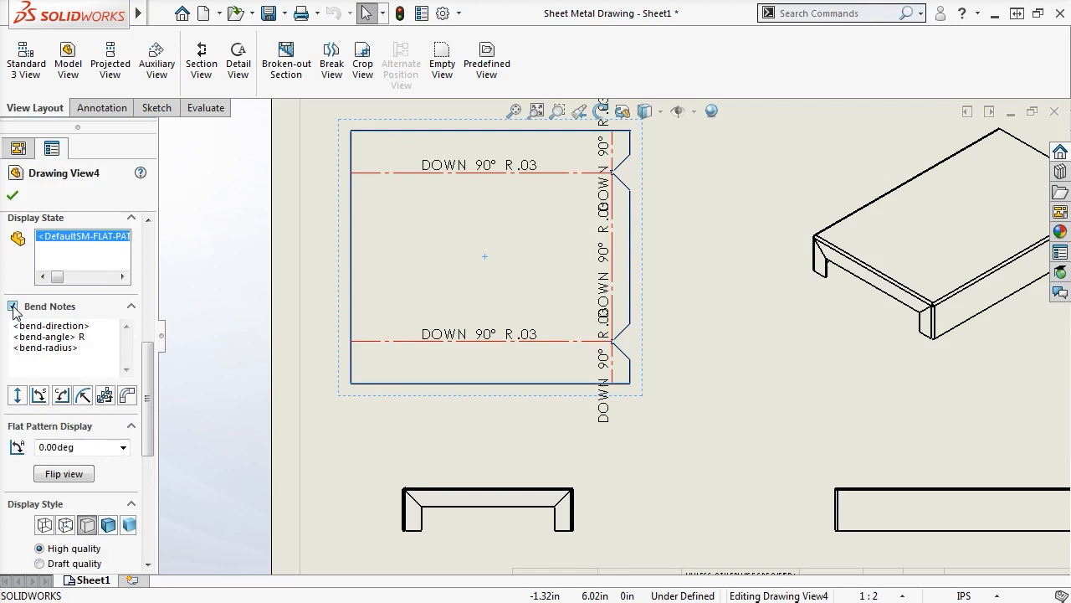
pyautogui.click(12, 196)
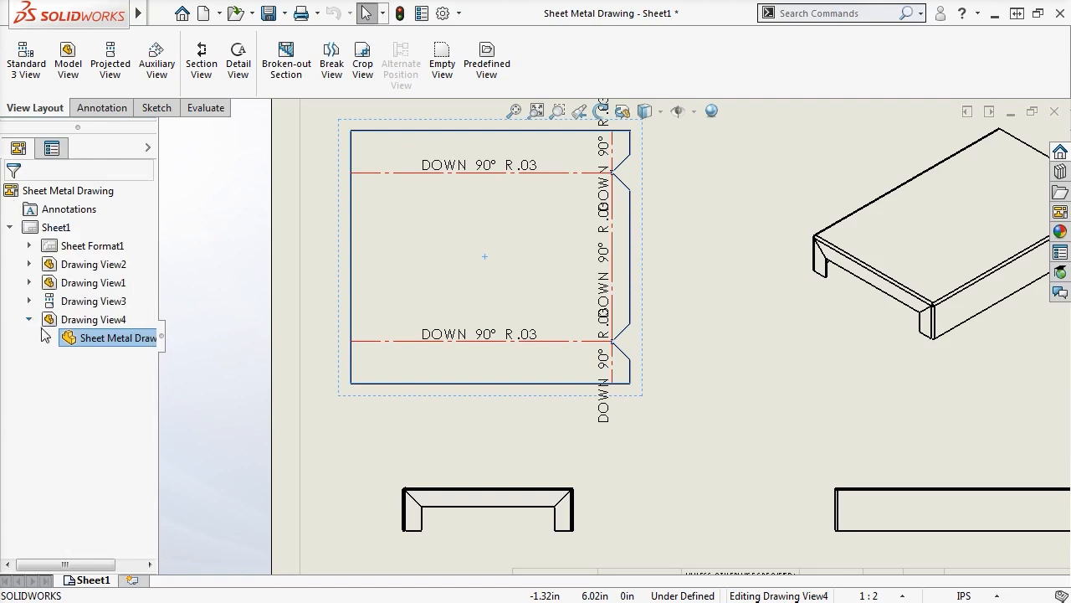
# Hide the Bend-Lines1 sketch under Flat-Pattern1 in the flat pattern view, accepting removal of the bend notes.
pyautogui.click(47, 337)
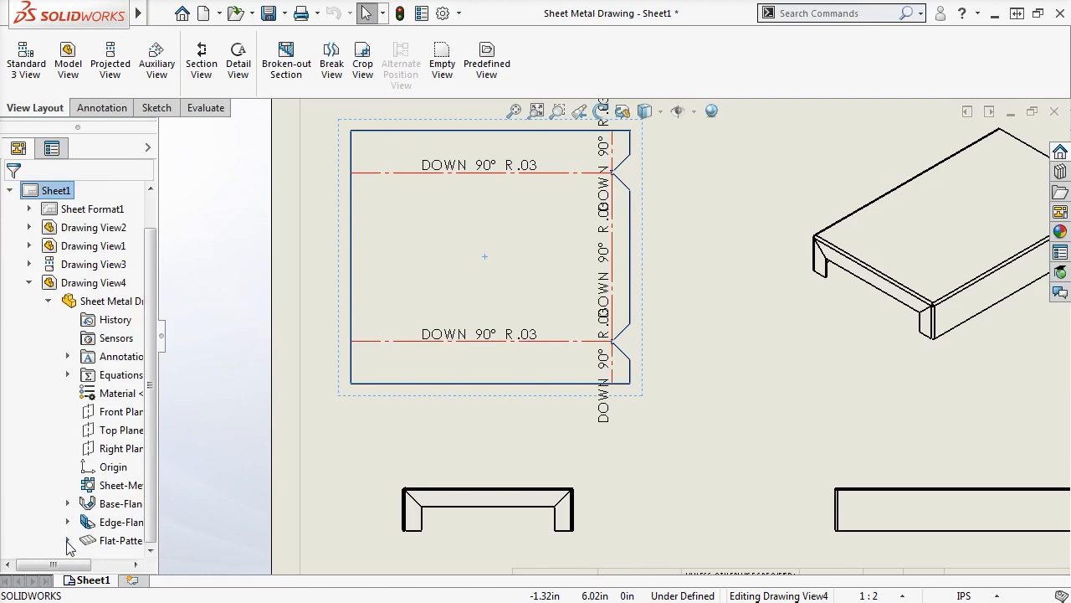
pyautogui.click(68, 541)
pyautogui.moveTo(158, 478); pyautogui.dragTo(239, 473)
pyautogui.click(171, 449)
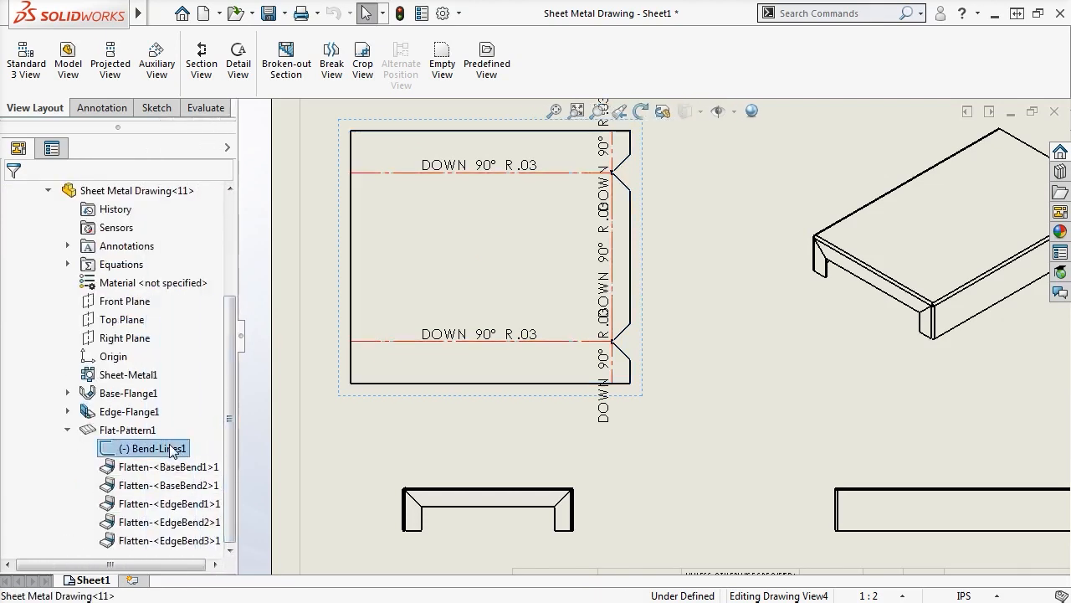
pyautogui.rightClick(172, 450)
pyautogui.click(216, 307)
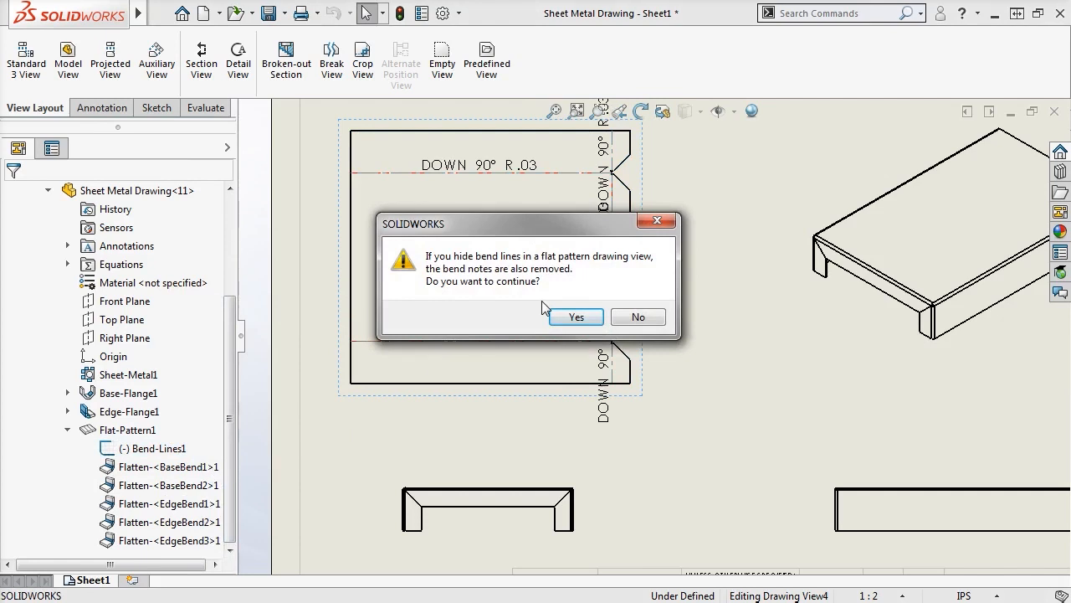
pyautogui.click(575, 318)
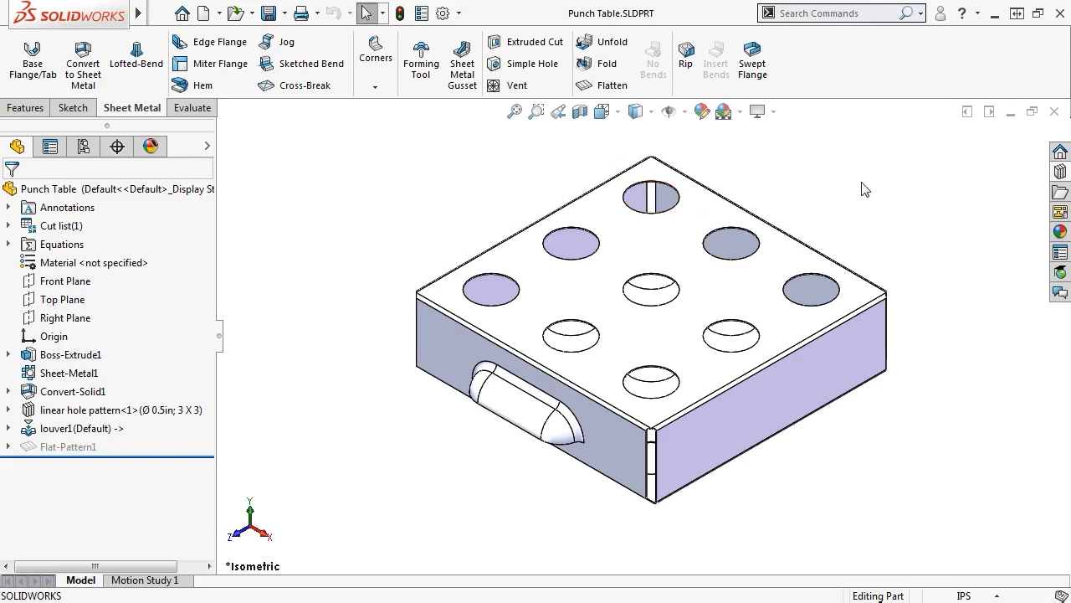
# Open the louver forming tool louver.SLDFTP from the design library's louvers folder.
pyautogui.click(1056, 173)
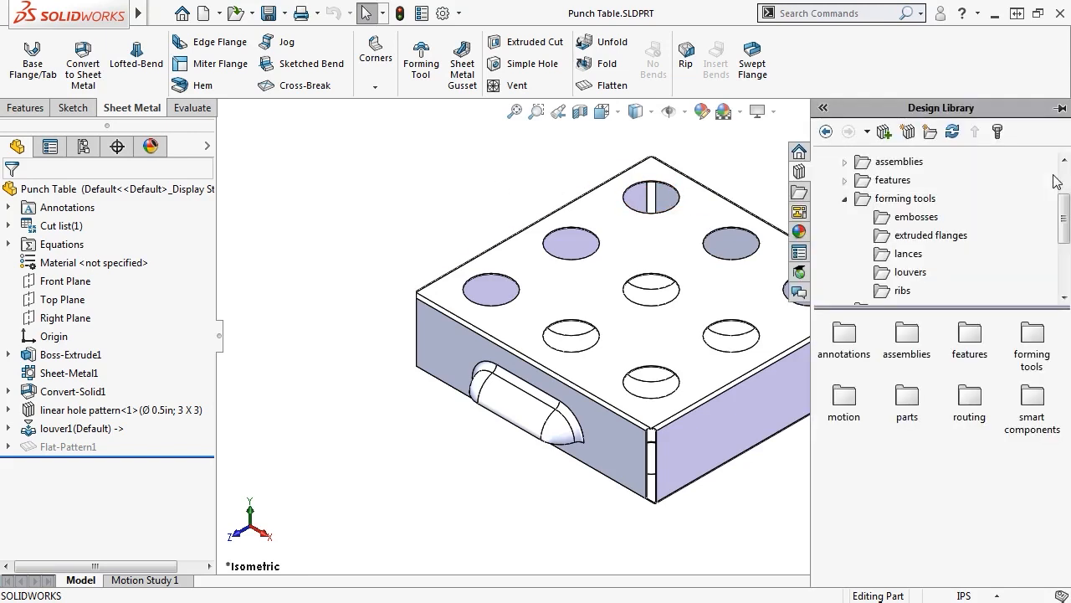
pyautogui.click(916, 273)
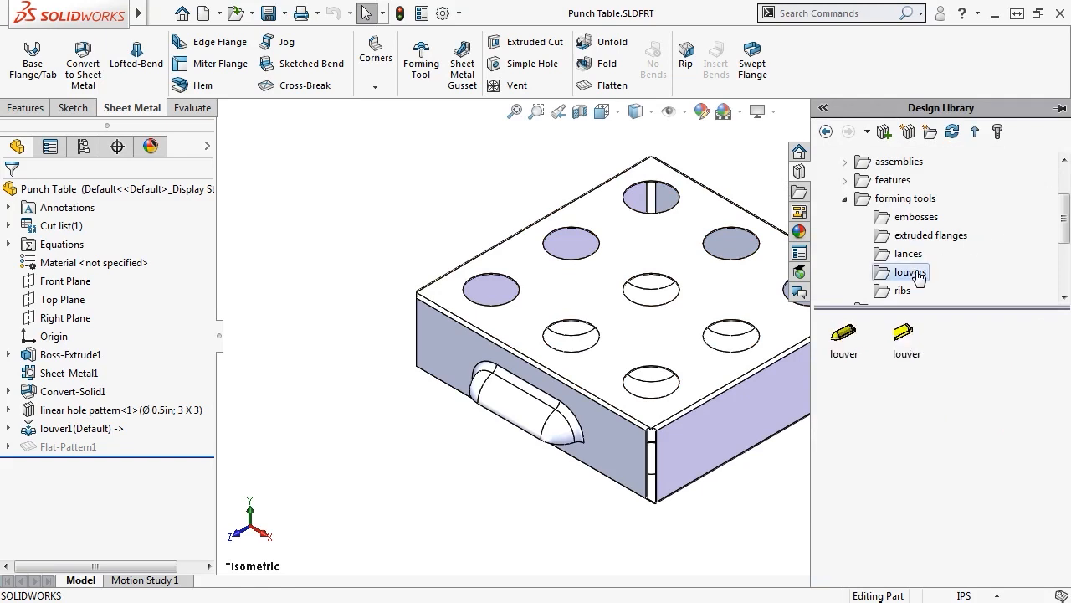
pyautogui.rightClick(904, 334)
pyautogui.click(949, 339)
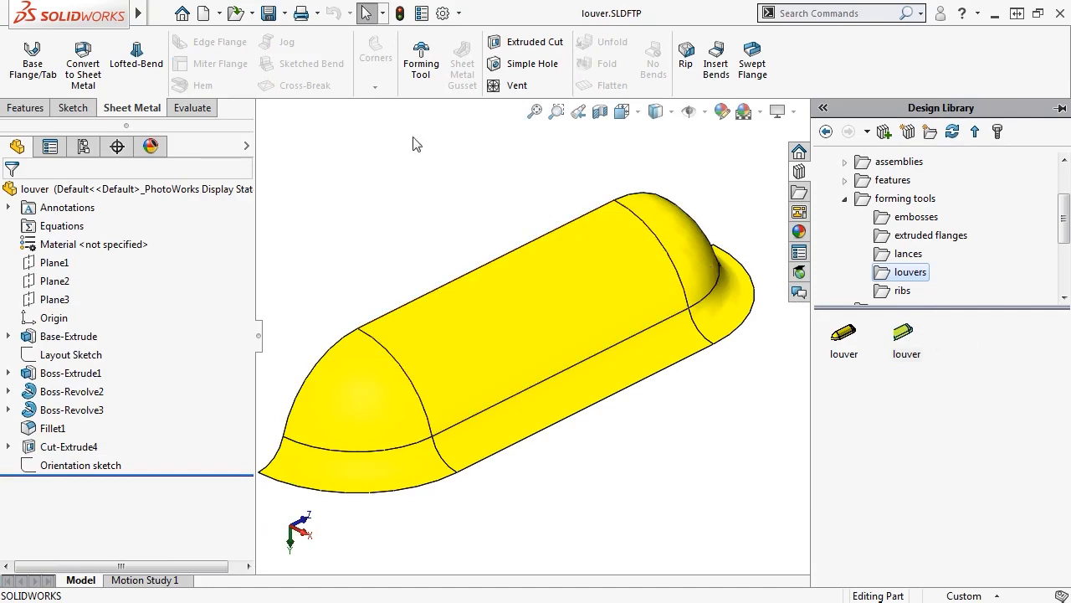
# Add a configuration-specific PunchID text property with the value Louver to the Default configuration of the forming tool.
pyautogui.click(160, 13)
pyautogui.click(171, 472)
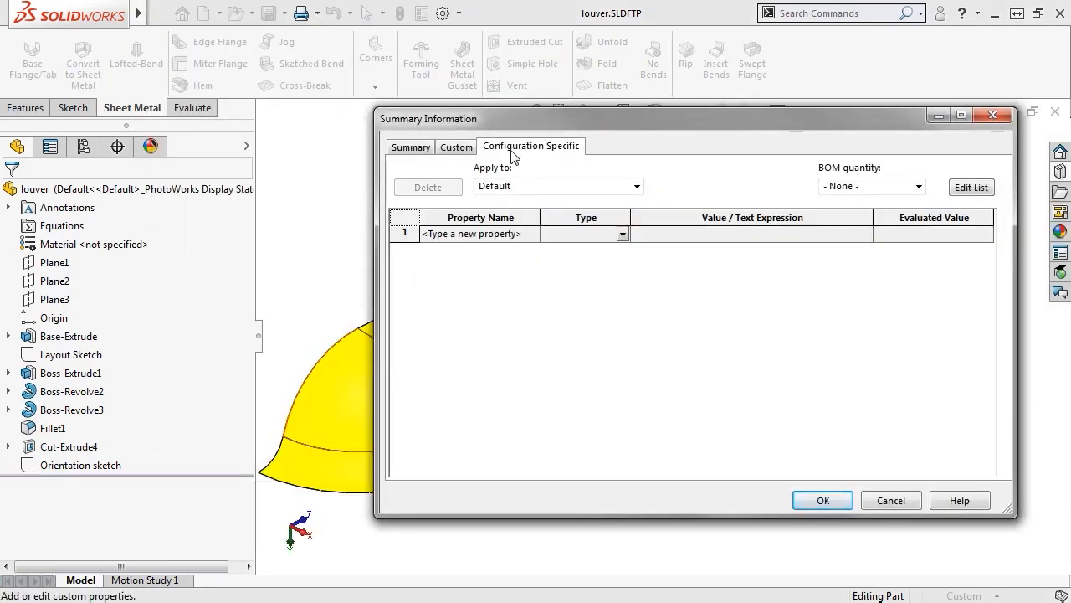
pyautogui.click(531, 237)
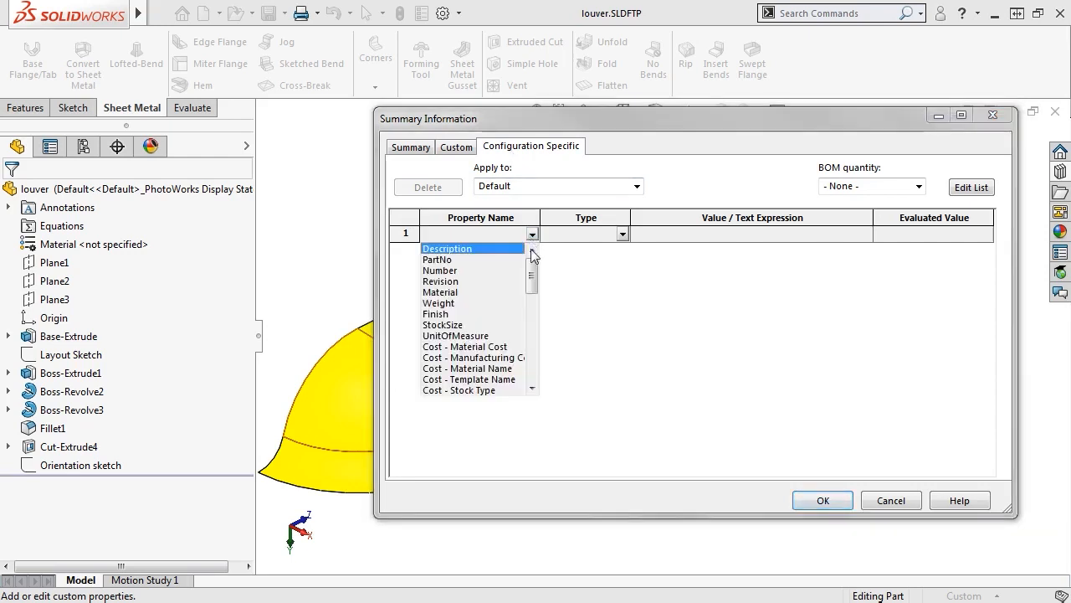
pyautogui.scroll(-5, 456, 389)
pyautogui.click(456, 390)
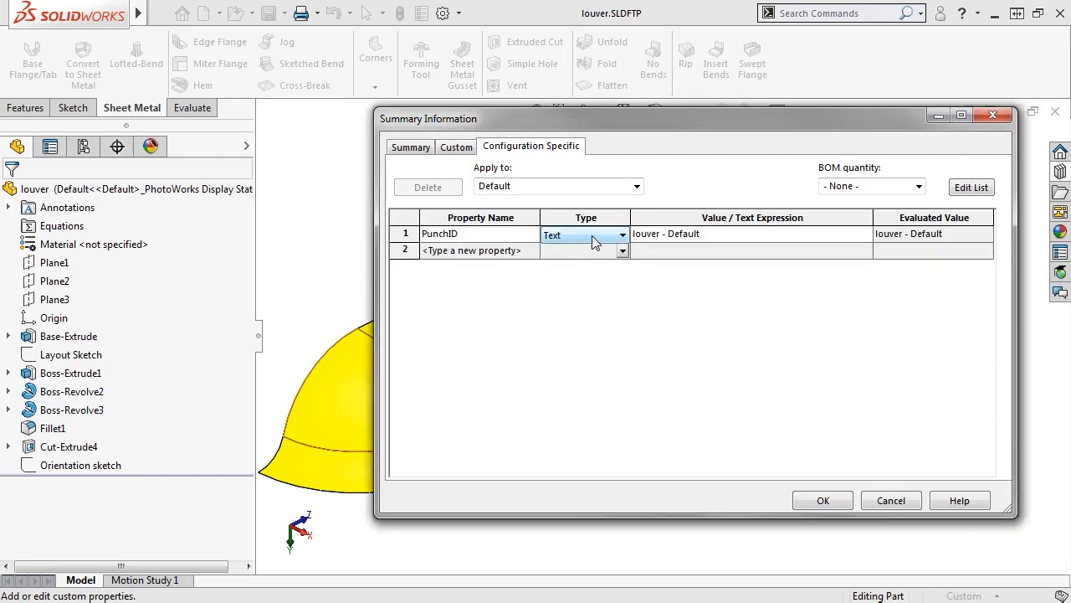
pyautogui.click(707, 234)
pyautogui.write('Louver')
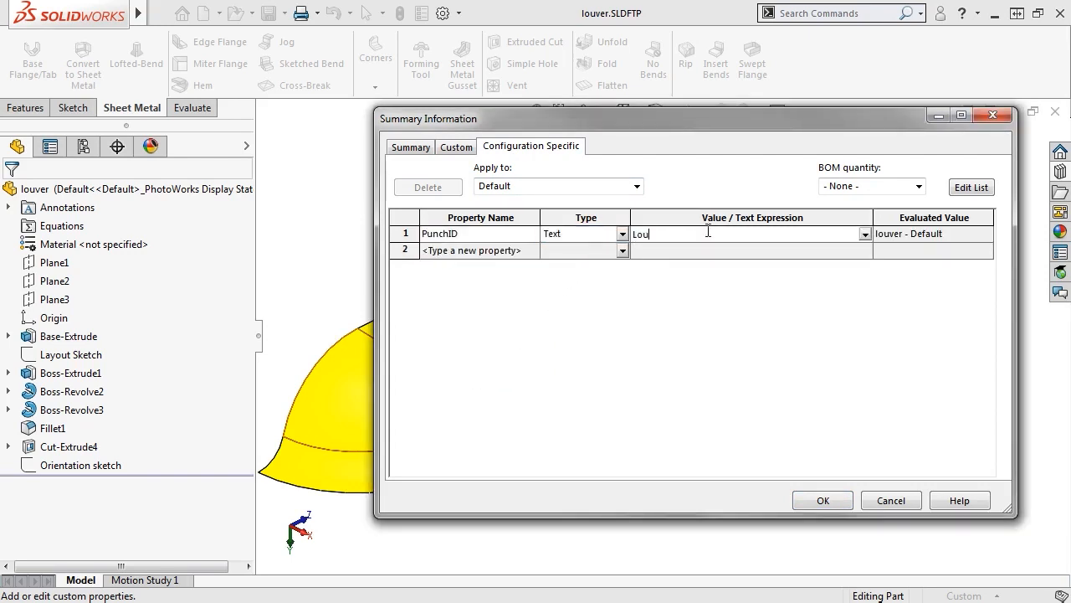
pyautogui.click(824, 501)
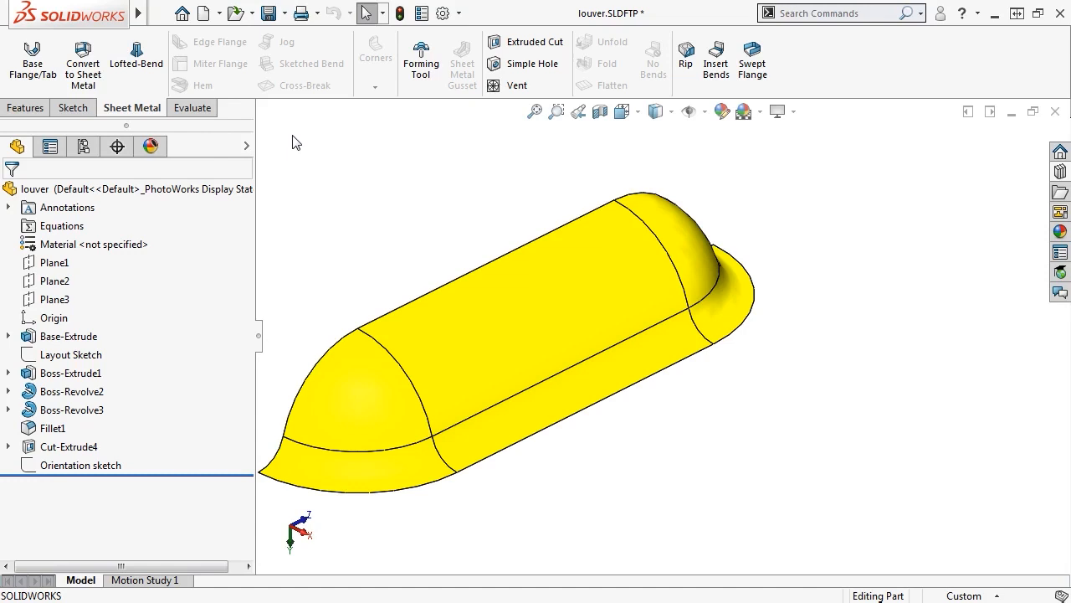
# Switch to the Punch Table part and create a drawing from it on an A (ANSI) Portrait sheet.
pyautogui.hotkey('ctrl', 'Tab')
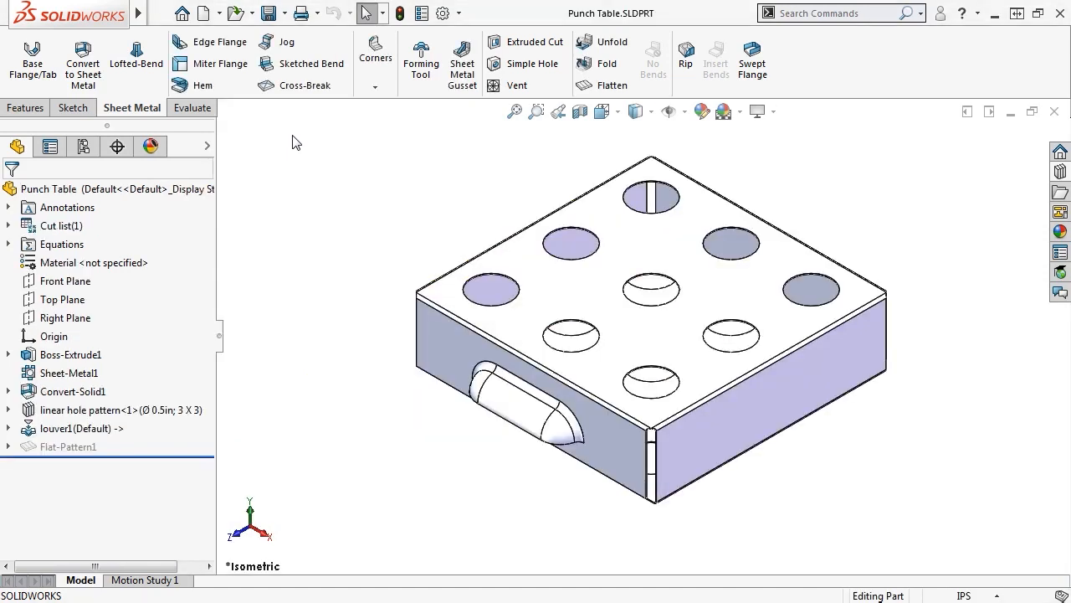
pyautogui.click(218, 13)
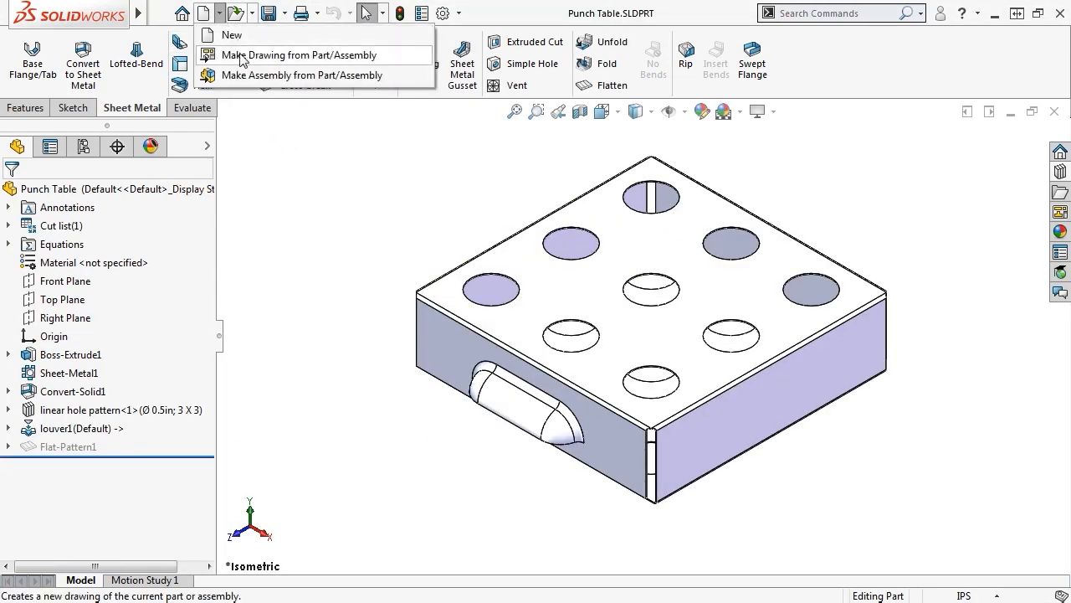
pyautogui.click(241, 51)
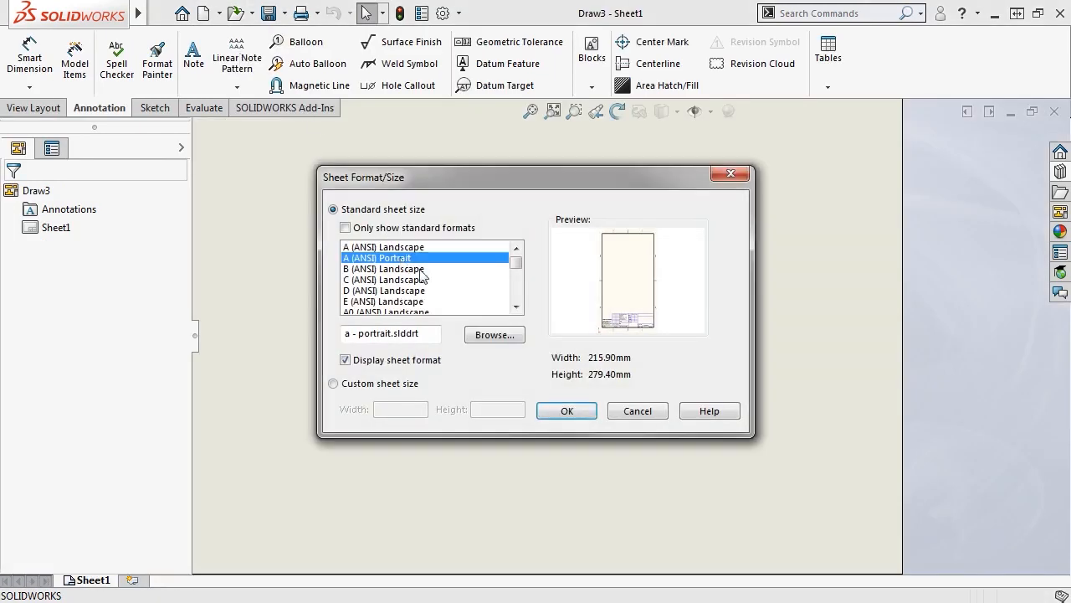
pyautogui.click(566, 411)
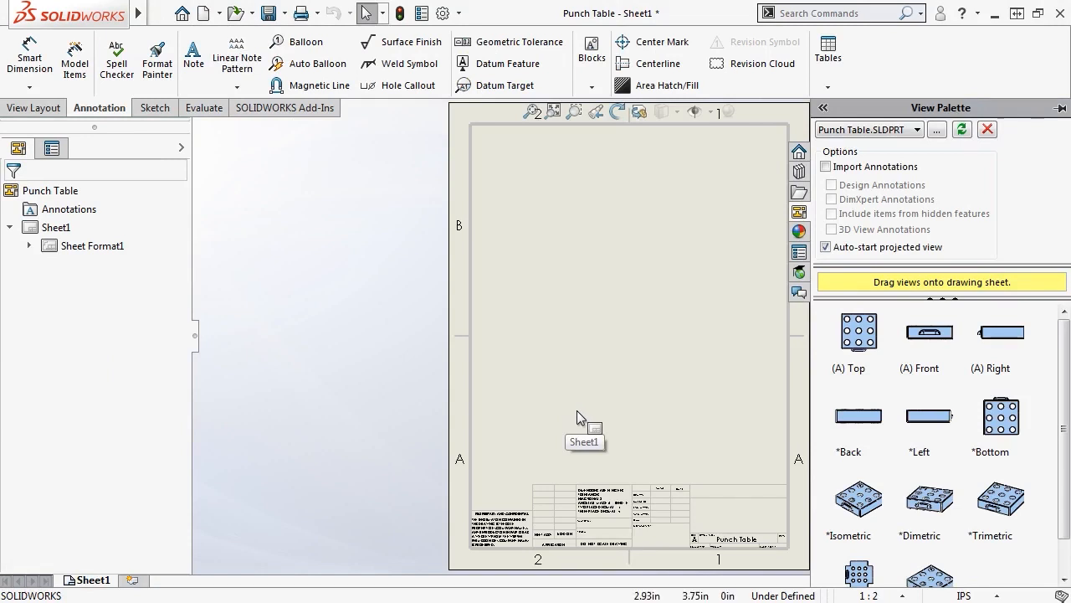
# Place the part's flat pattern view in the lower part of the sheet above the title block, without projected views.
pyautogui.scroll(-2, 1065, 370)
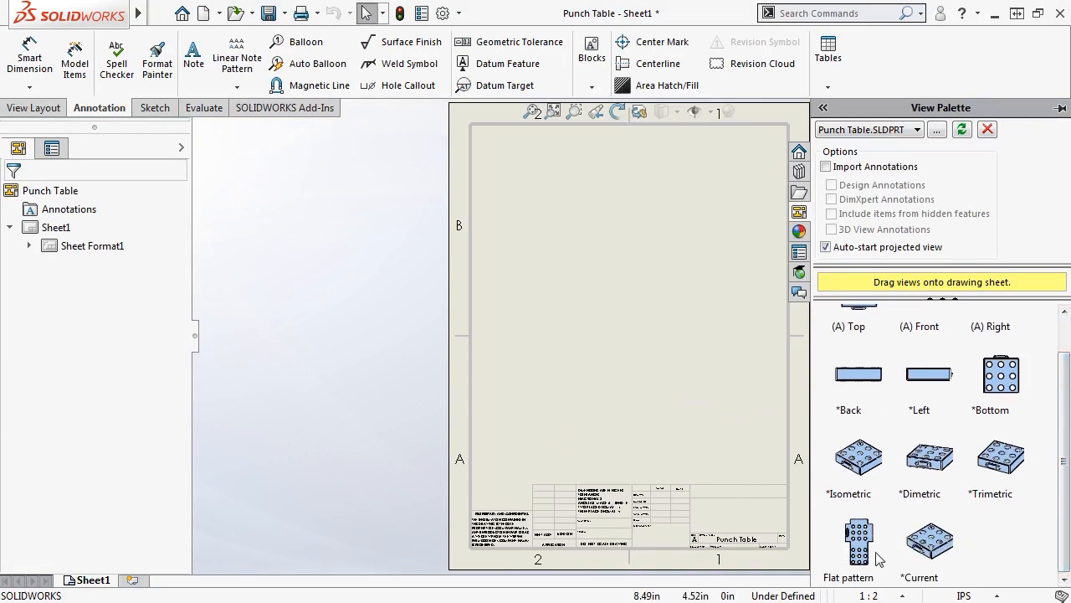
pyautogui.moveTo(878, 559); pyautogui.dragTo(533, 456)
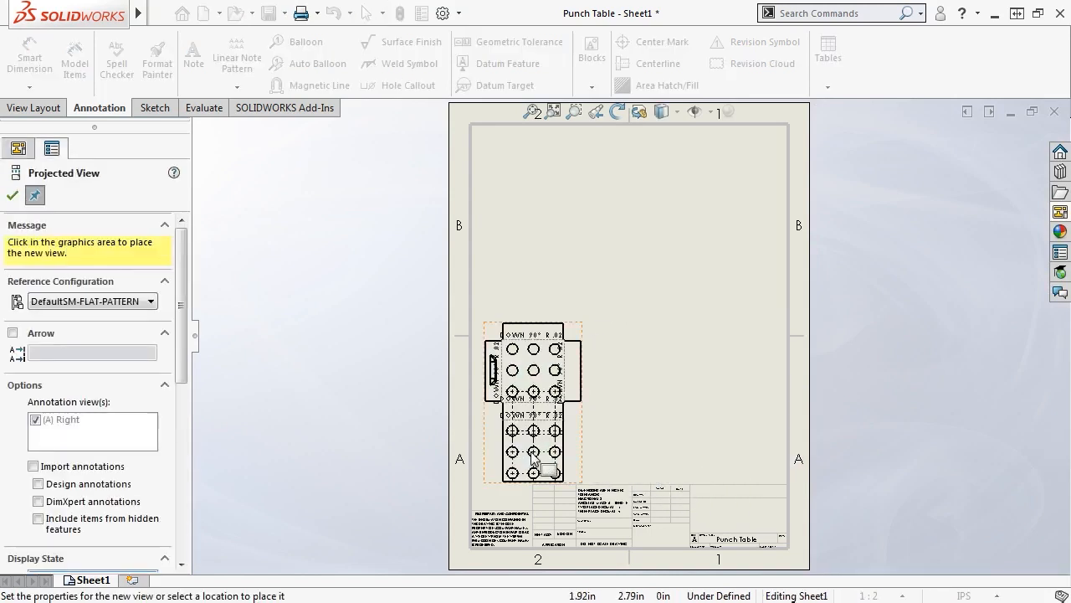
pyautogui.click(17, 202)
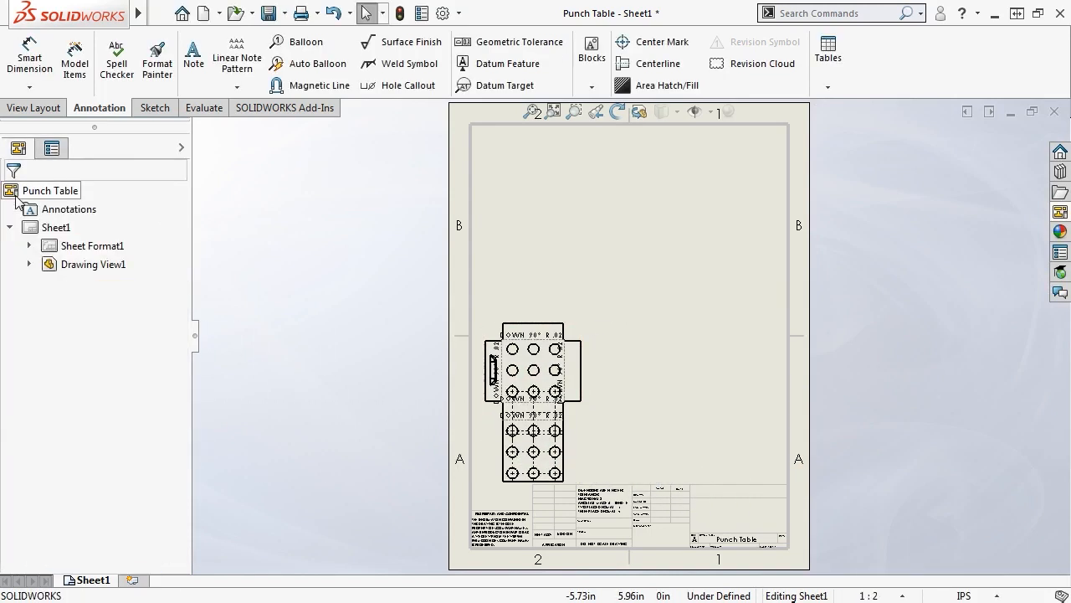
# Start a punch table with A, B, C tags and set its datum origin at the flat pattern's lower-left corner vertex.
pyautogui.moveTo(137, 13)
pyautogui.click(258, 14)
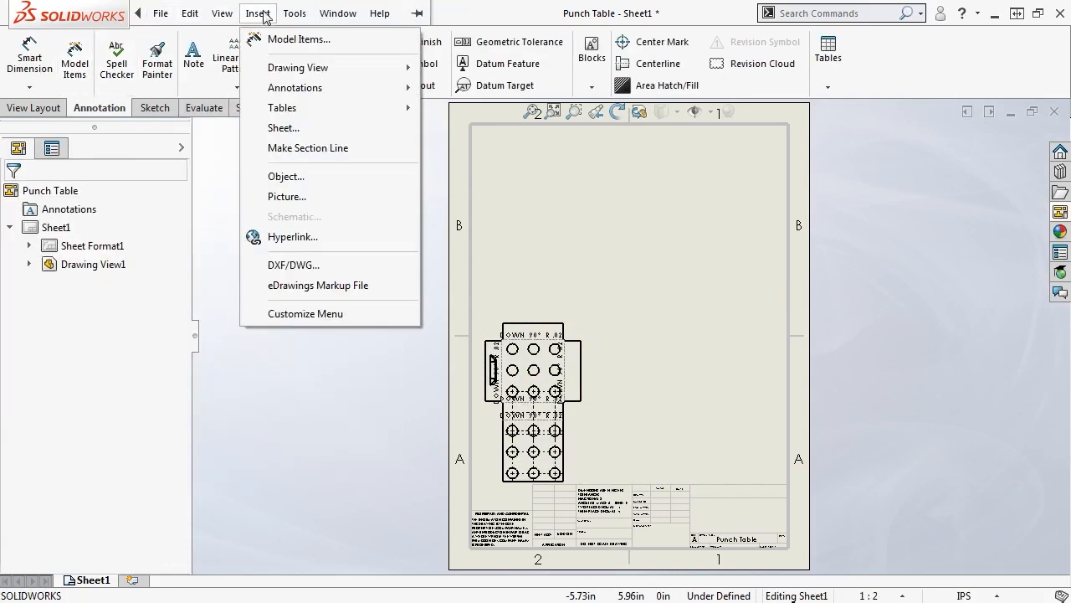
pyautogui.moveTo(281, 112)
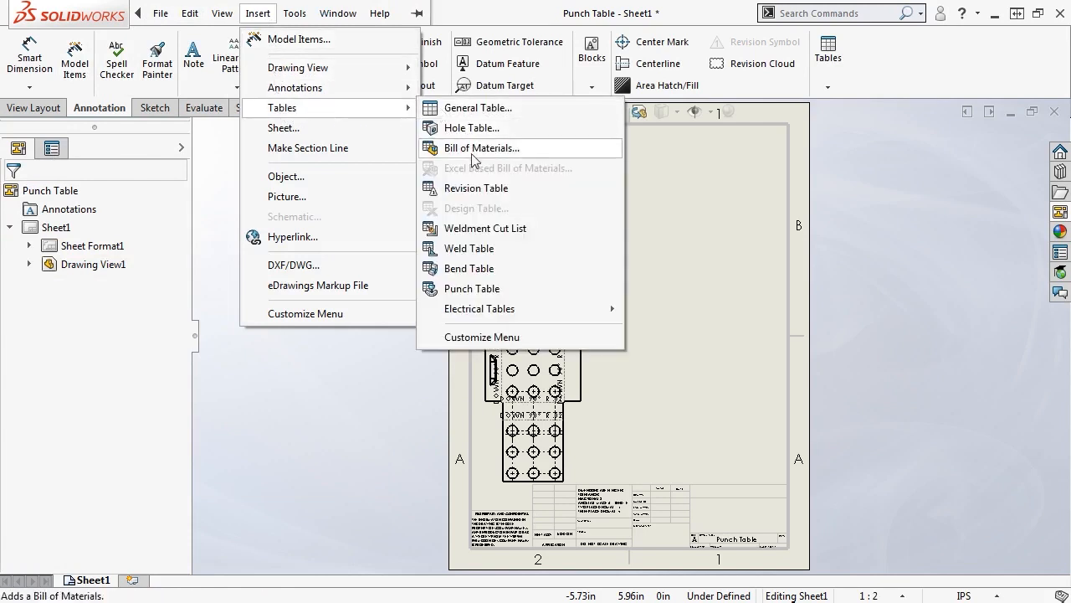
pyautogui.click(488, 287)
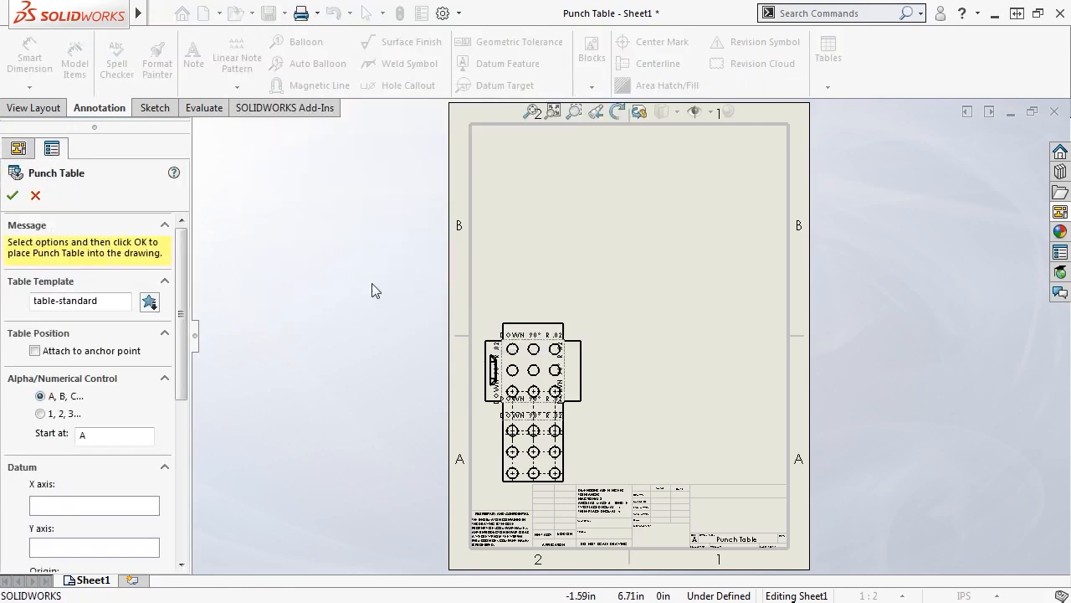
pyautogui.moveTo(182, 277); pyautogui.dragTo(189, 359)
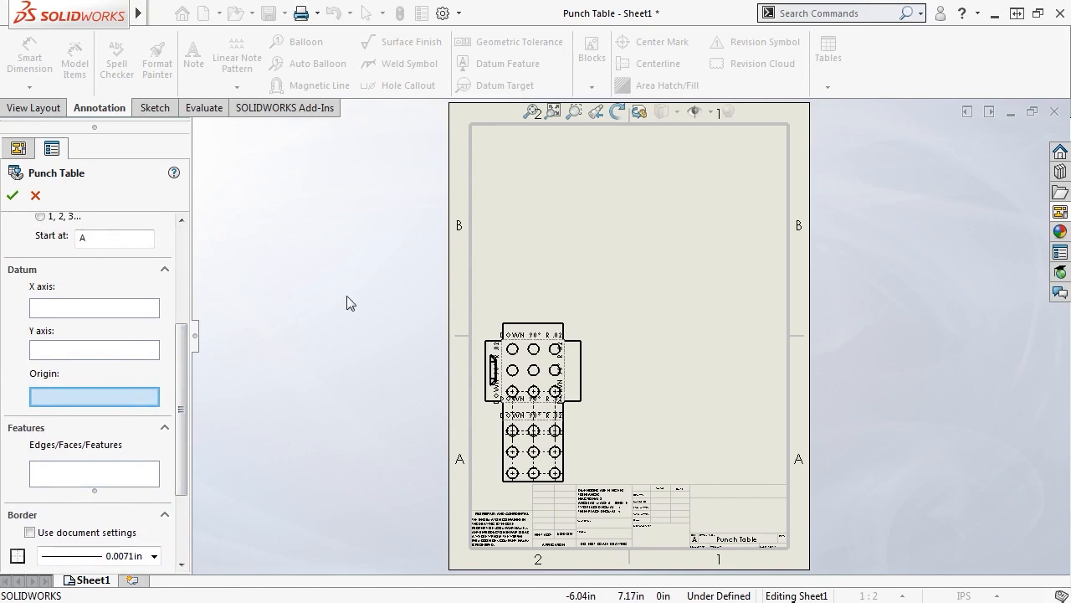
pyautogui.click(574, 111)
pyautogui.moveTo(494, 471); pyautogui.dragTo(523, 492)
pyautogui.click(523, 344)
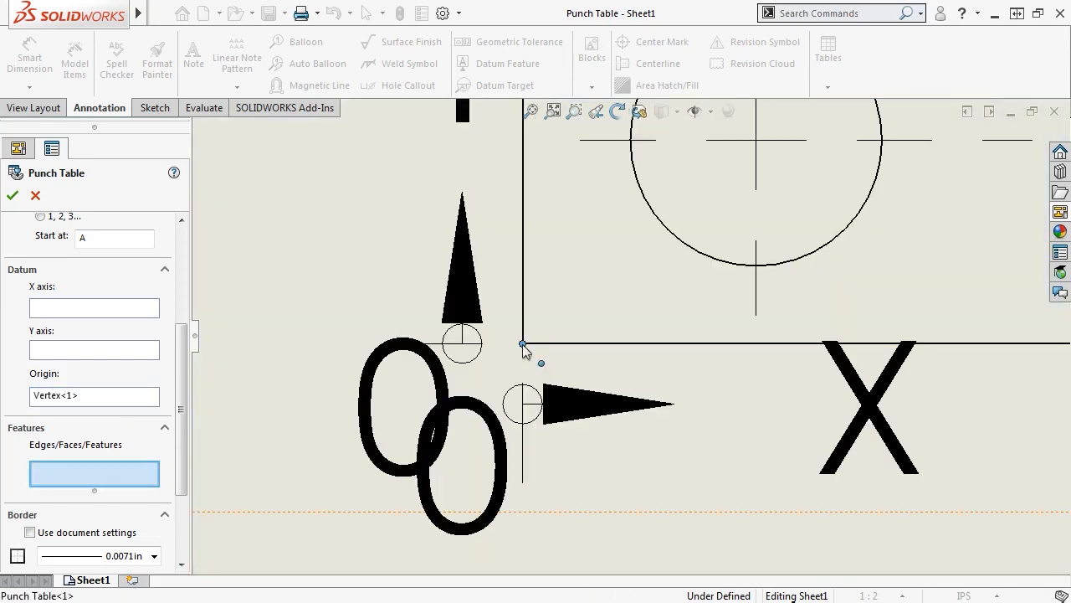
# Use the flat pattern face as the punch table's feature source and place the table at the sheet border's upper-left corner.
pyautogui.scroll(14, 522, 344)
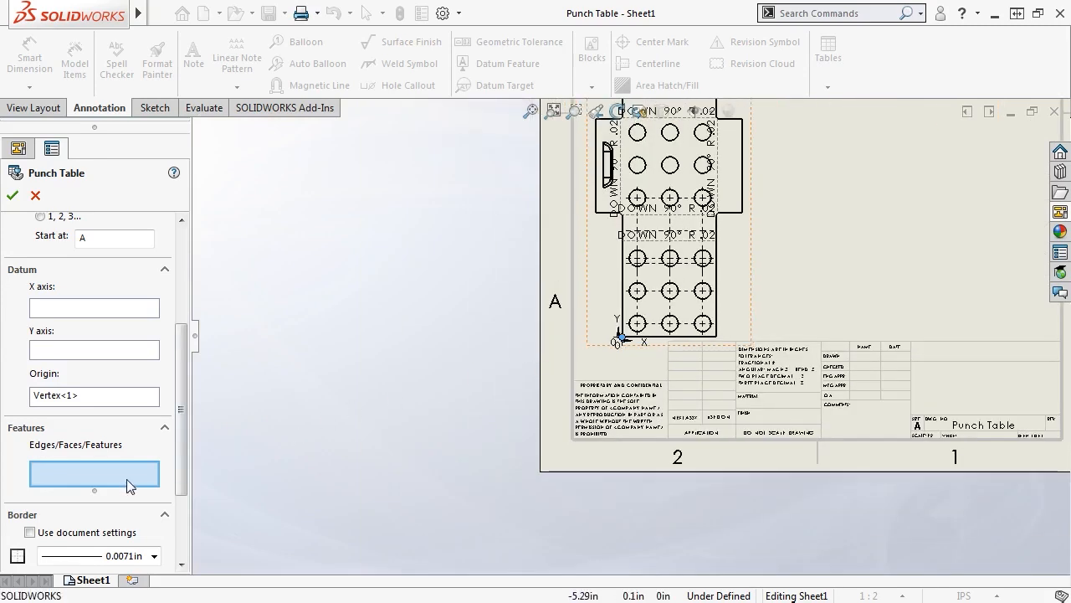
pyautogui.click(725, 190)
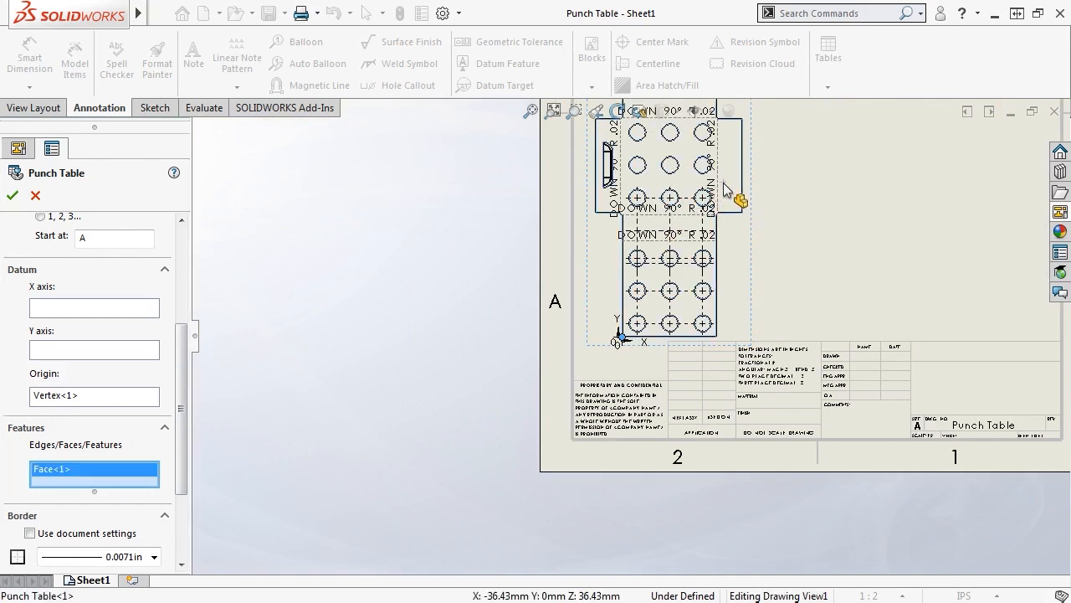
pyautogui.press('f')
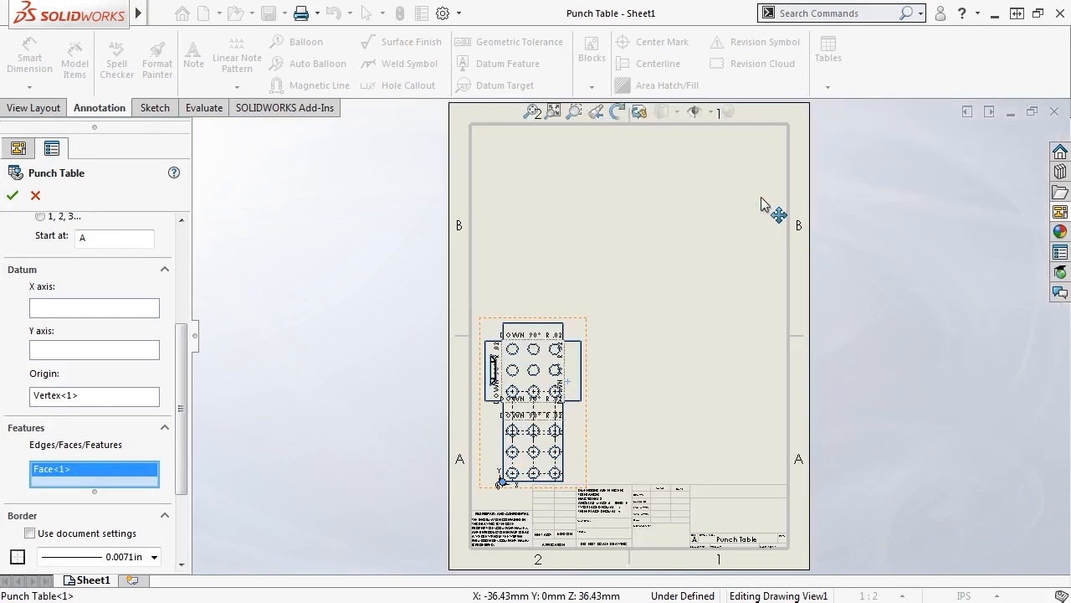
pyautogui.click(11, 195)
pyautogui.click(462, 116)
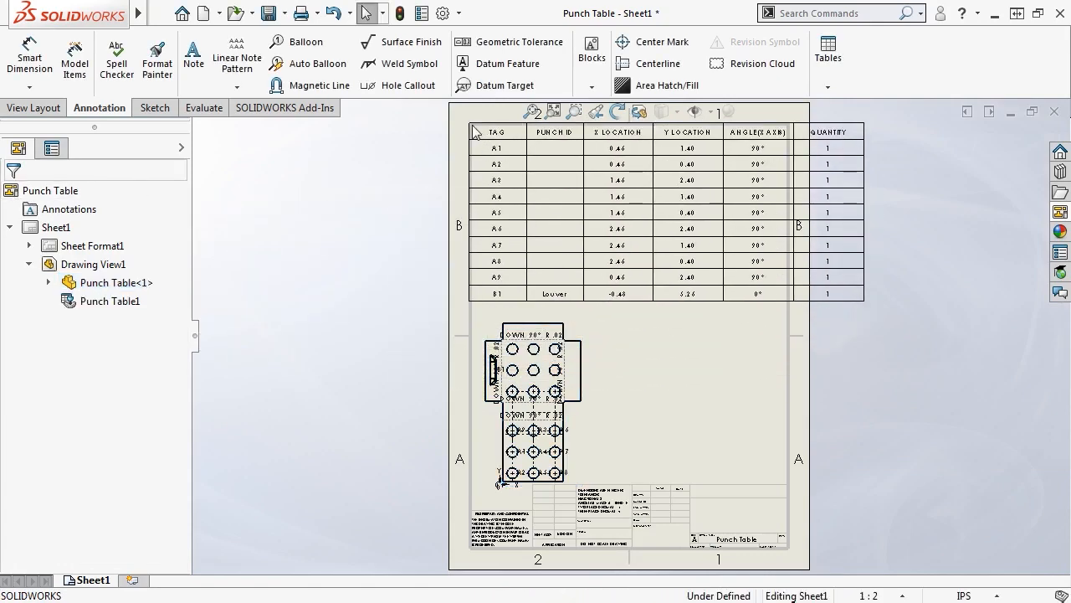
# Shrink the punch table so that it fits within the width of the sheet border.
pyautogui.moveTo(865, 300); pyautogui.dragTo(788, 287)
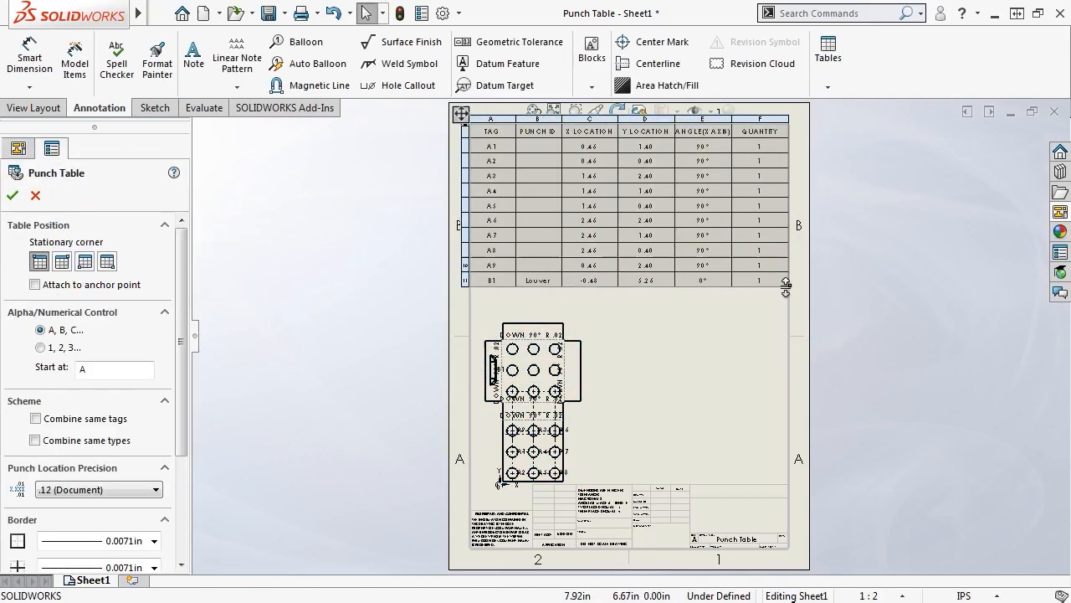
pyautogui.moveTo(814, 262)
pyautogui.mouseDown(button='middle')
pyautogui.moveTo(812, 299)
pyautogui.moveTo(782, 321)
pyautogui.mouseUp(button='middle')
pyautogui.scroll(-3, 628, 365)
pyautogui.moveTo(628, 365); pyautogui.dragTo(626, 397, button='middle')
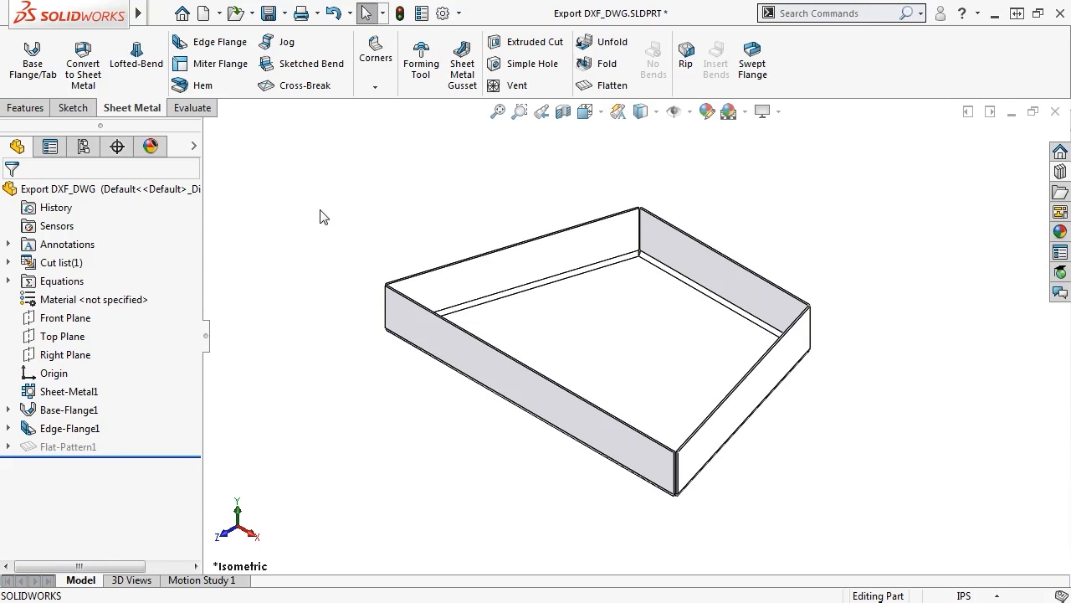
# Save the Export DXF_DWG part as the DXF file Flat pattern - Export DXF_DWG.DXF.
pyautogui.click(160, 14)
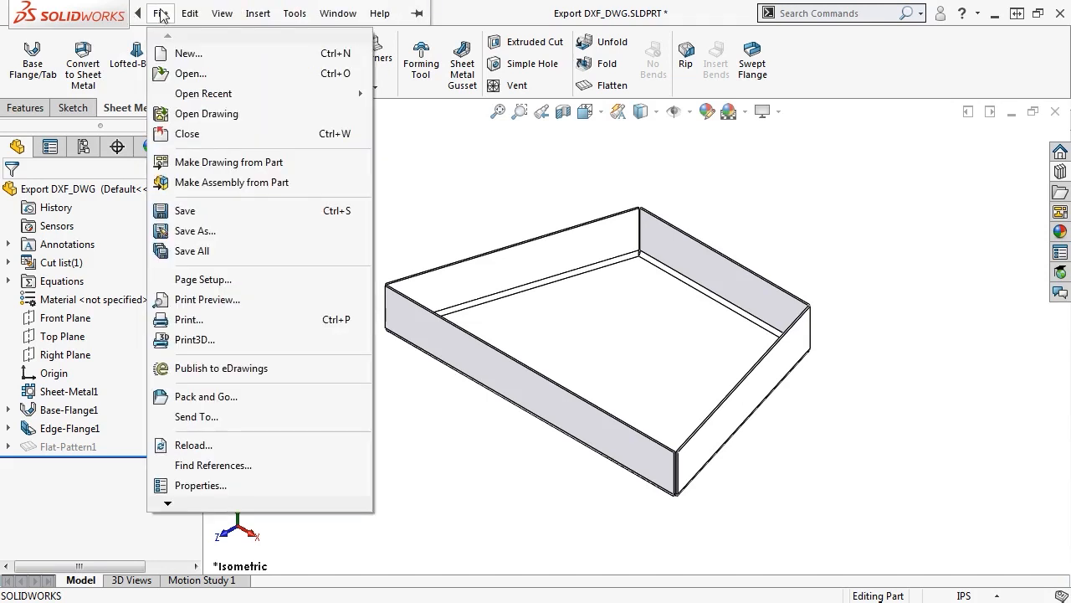
pyautogui.click(205, 232)
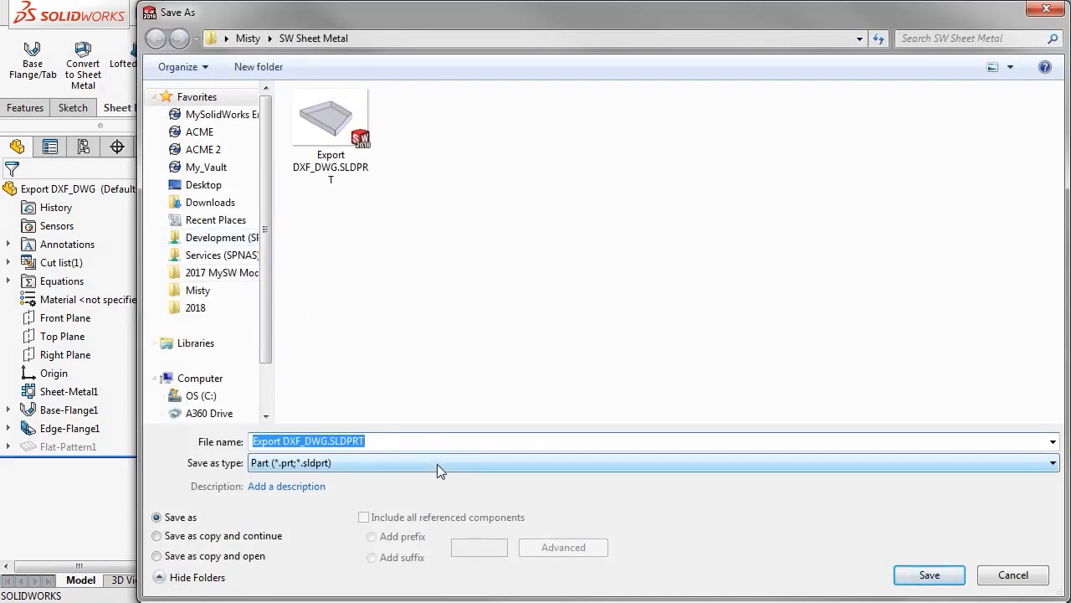
pyautogui.click(437, 464)
pyautogui.click(449, 384)
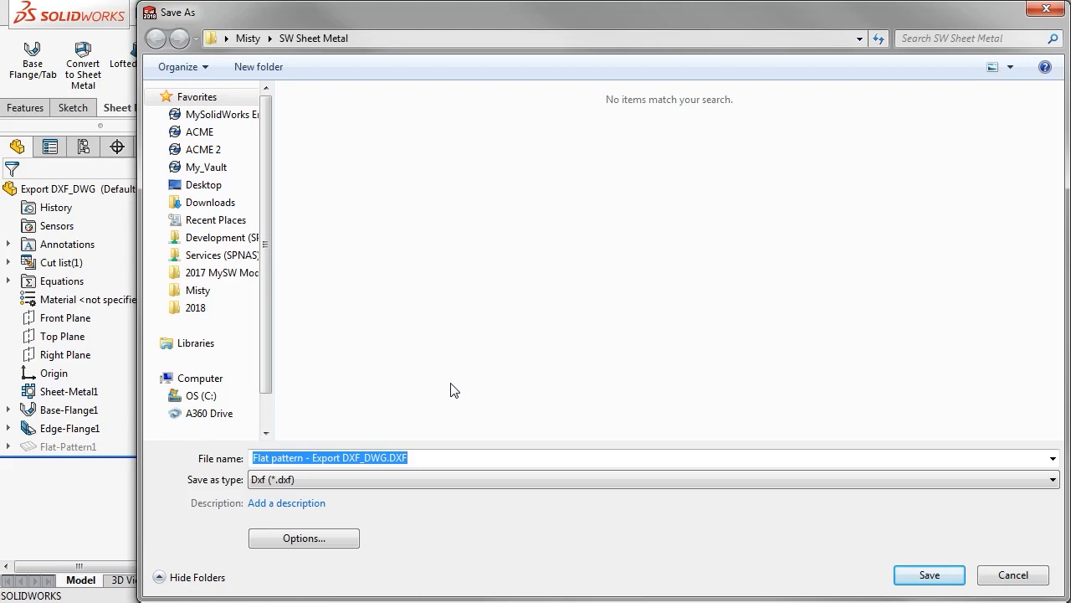
pyautogui.click(905, 575)
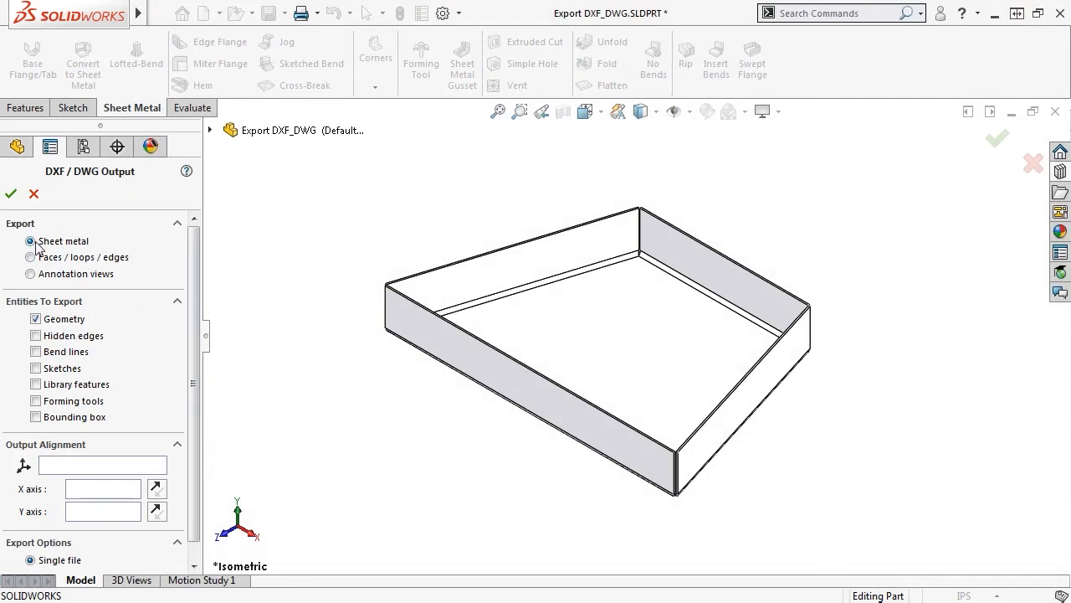
# Include hidden edges and bend lines with the geometry in the sheet metal DXF output and accept the settings.
pyautogui.click(35, 335)
pyautogui.click(36, 351)
pyautogui.click(11, 193)
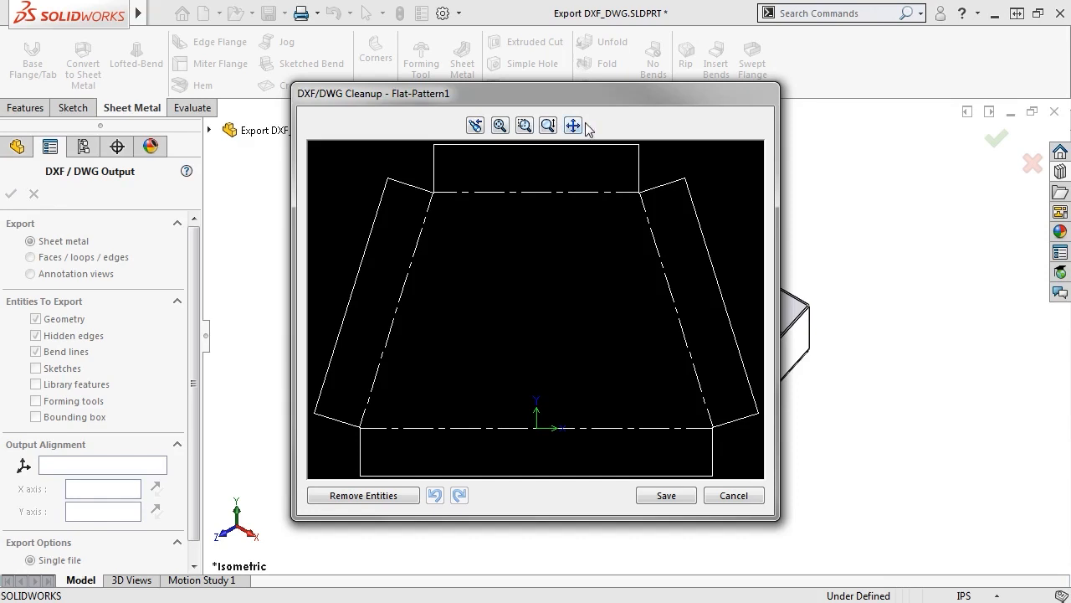
# Remove the upper horizontal bend line from the flat pattern in the DXF cleanup preview and save the export.
pyautogui.click(554, 191)
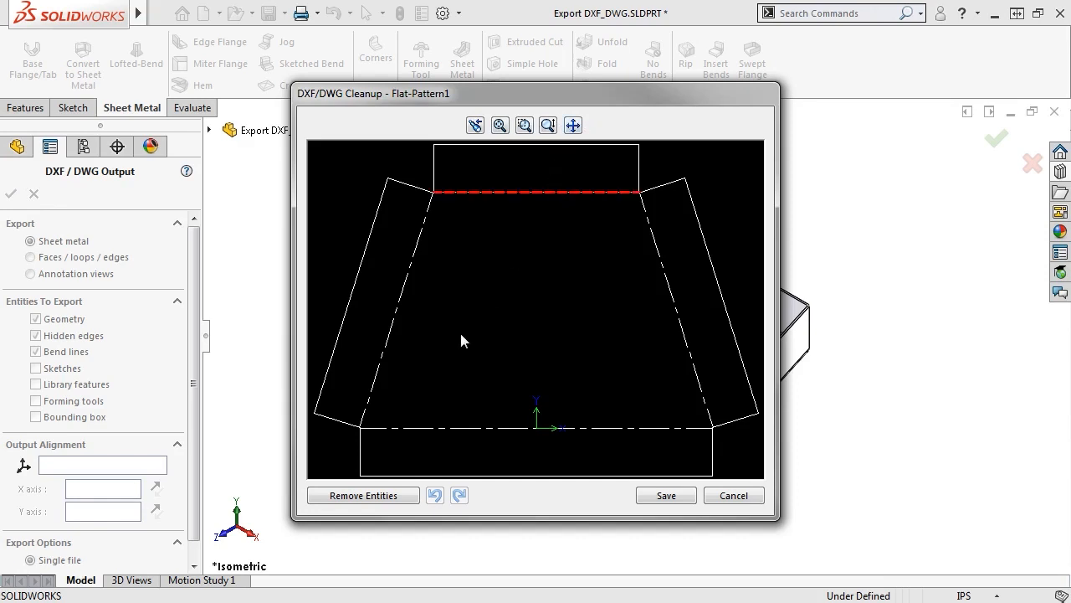
pyautogui.click(410, 495)
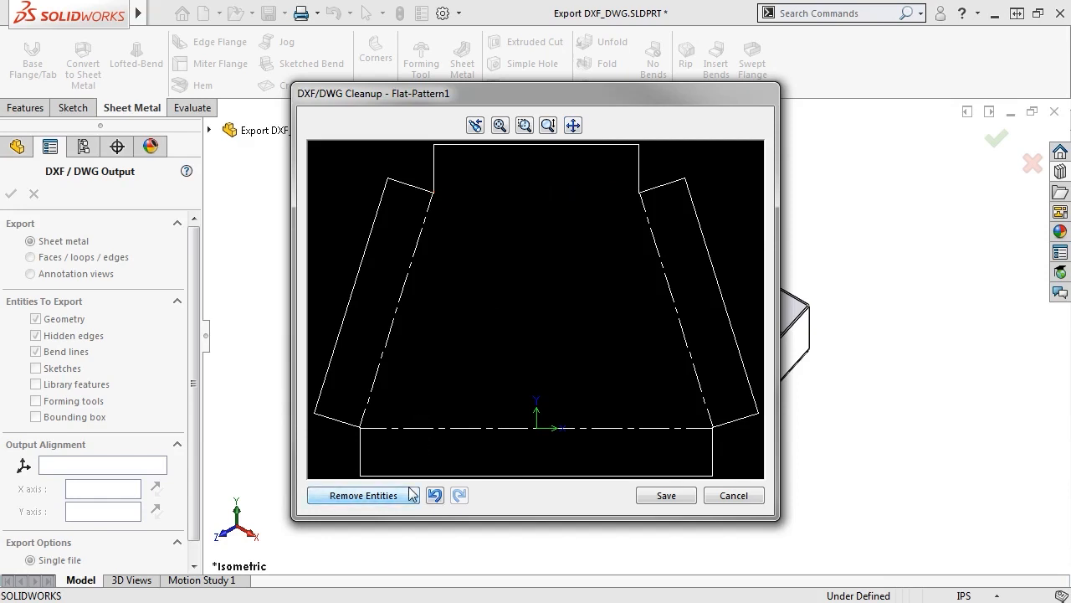
pyautogui.click(657, 496)
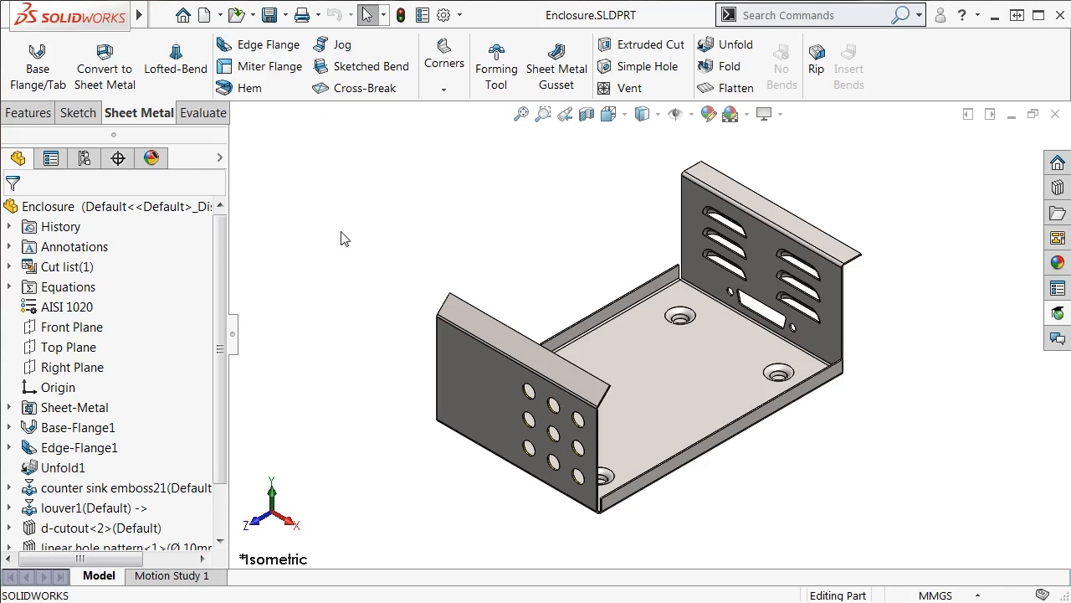
# Examine the Enclosure part's base flange, edge flange, countersink emboss, louver and d-cutout features by highlighting them in turn.
pyautogui.moveTo(220, 241); pyautogui.dragTo(220, 309)
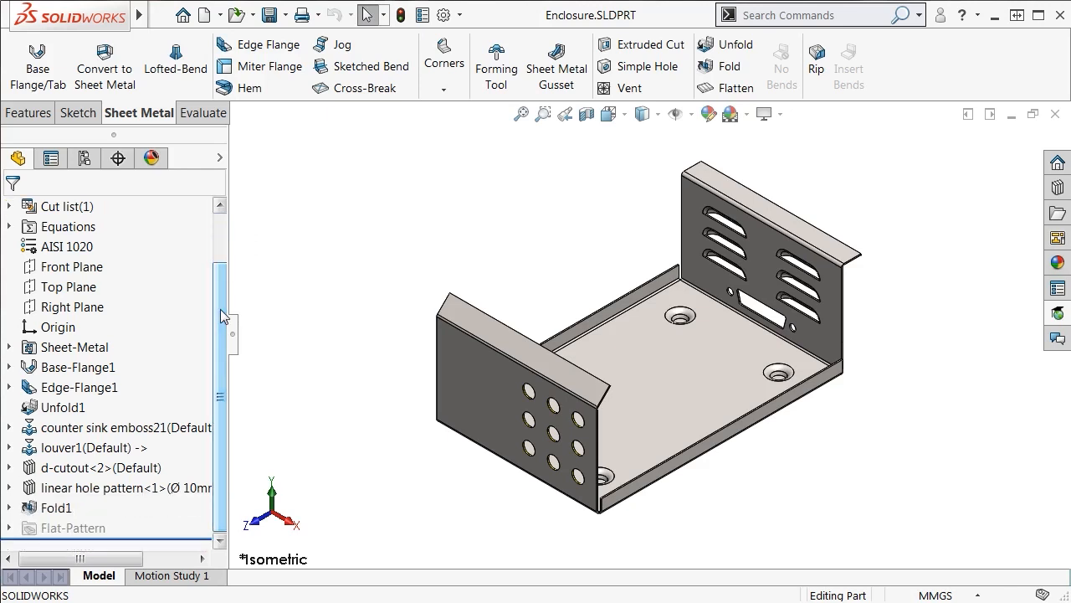
pyautogui.click(100, 368)
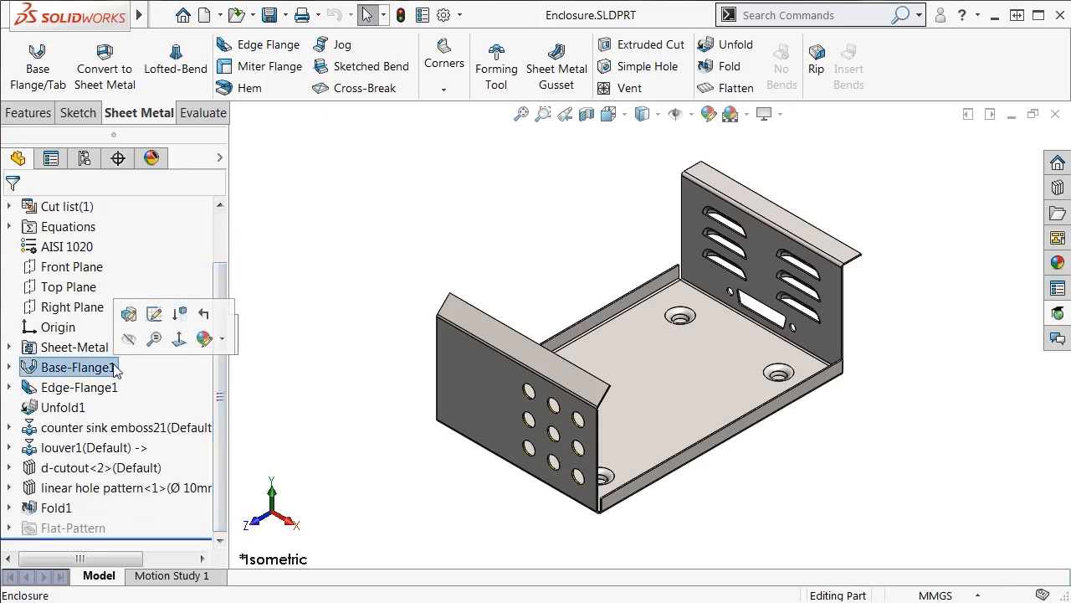
pyautogui.click(92, 387)
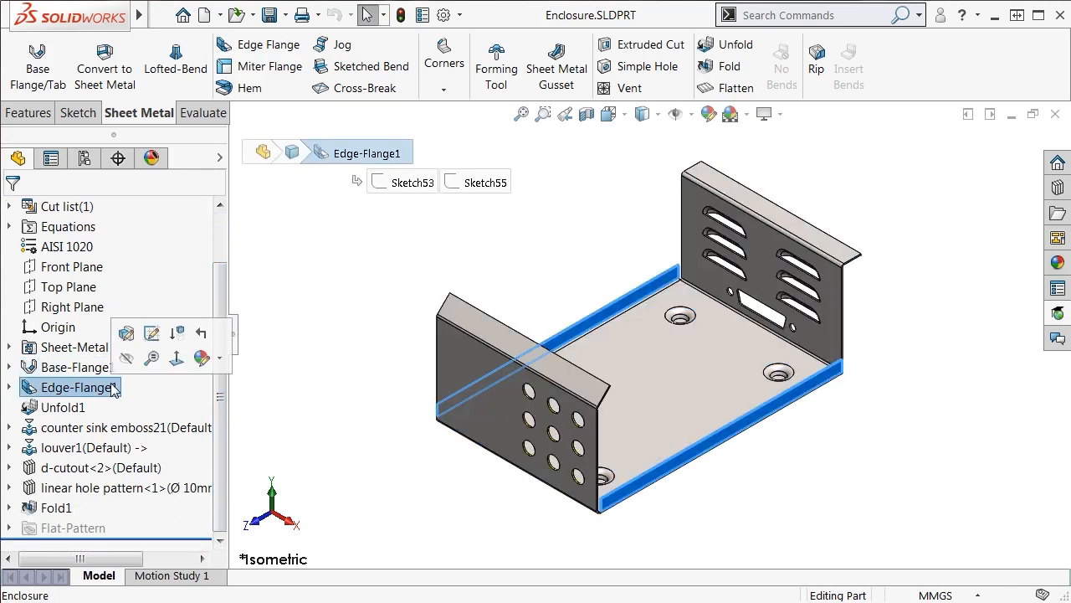
pyautogui.click(109, 427)
pyautogui.click(115, 450)
pyautogui.click(117, 467)
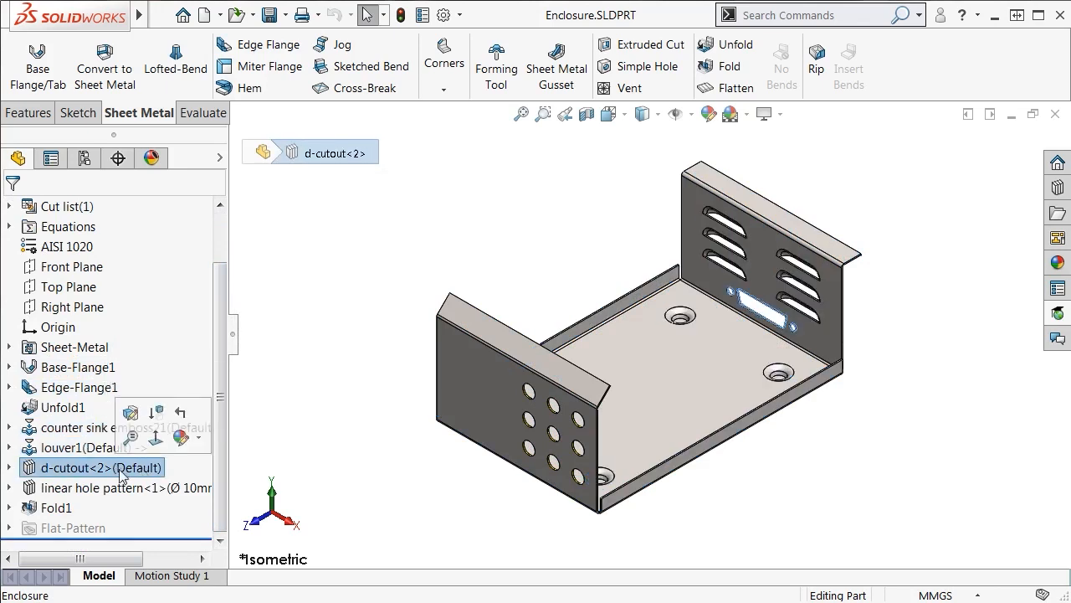
# Highlight the linear hole pattern feature in the Enclosure part, and clear the selection.
pyautogui.click(126, 487)
pyautogui.click(324, 269)
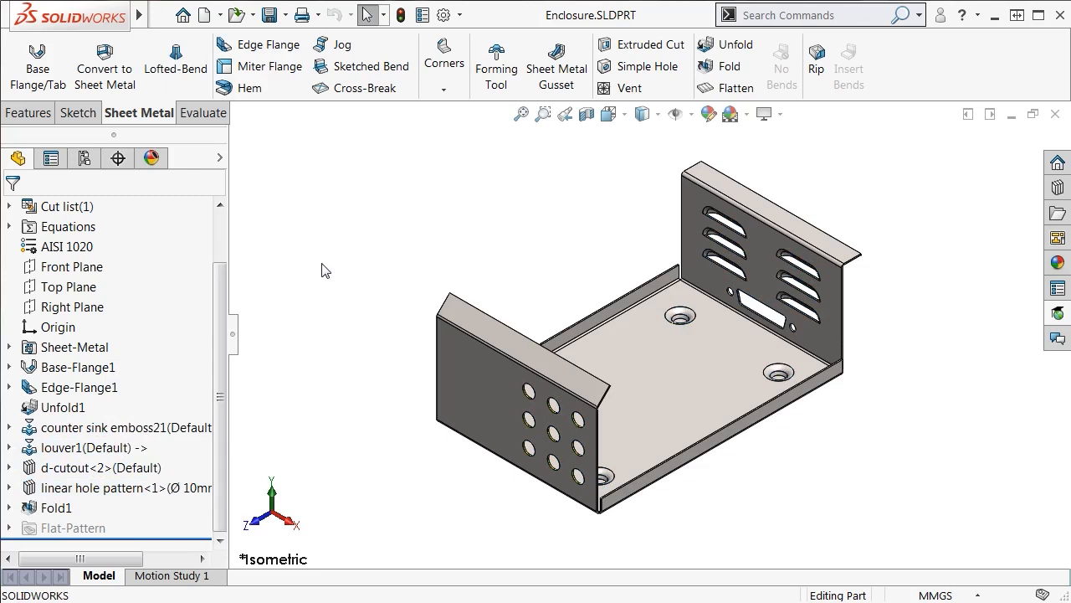
# Create a drawing from the Enclosure part on an A2 (ISO) sheet, with the list no longer limited to standard formats.
pyautogui.click(221, 15)
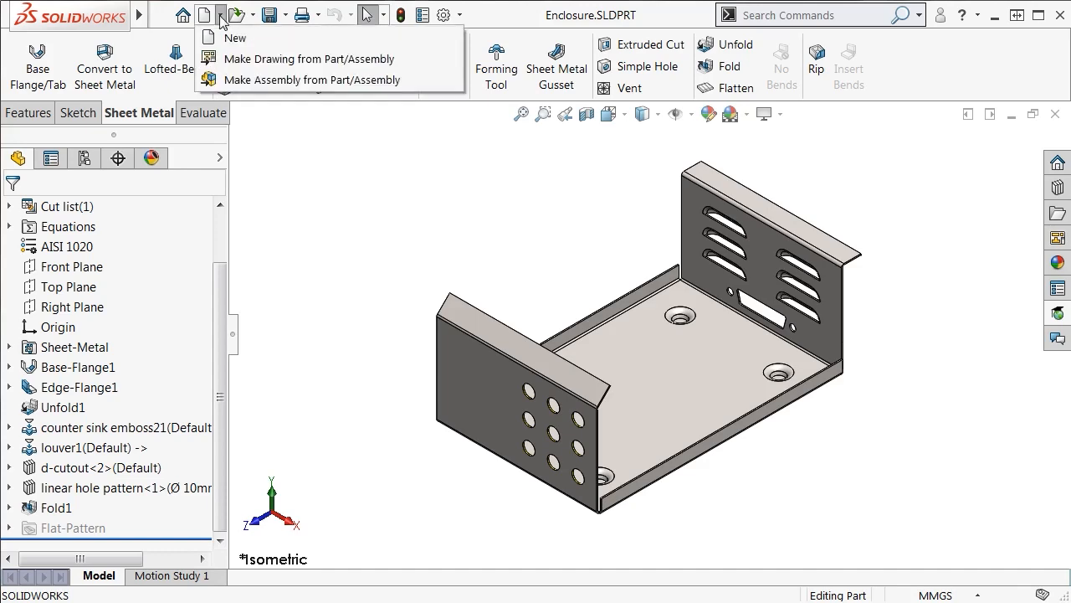
pyautogui.click(405, 62)
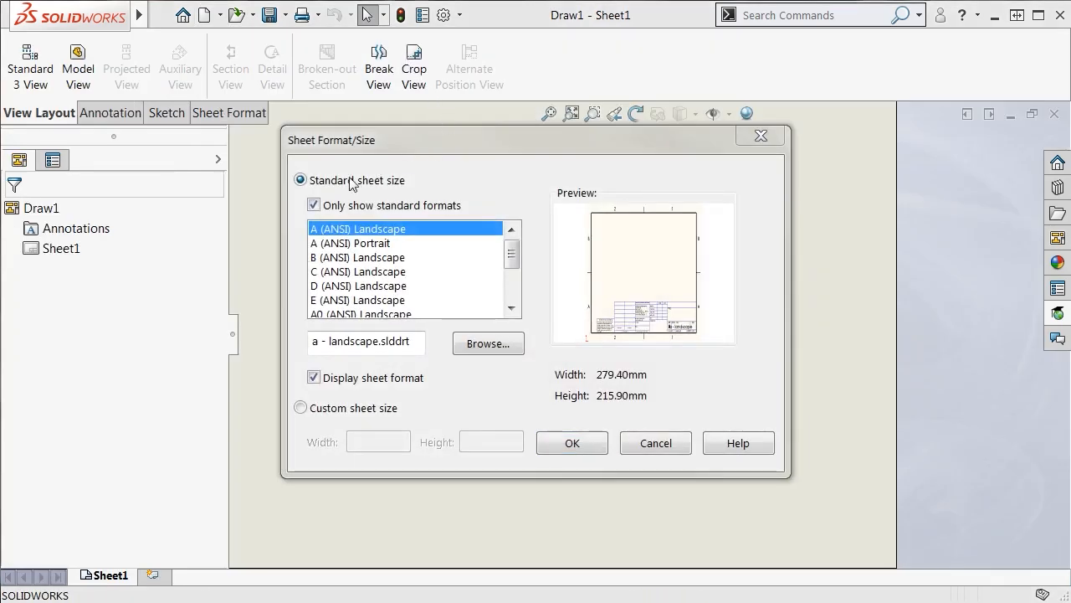
pyautogui.click(314, 205)
pyautogui.click(511, 308)
pyautogui.click(511, 308)
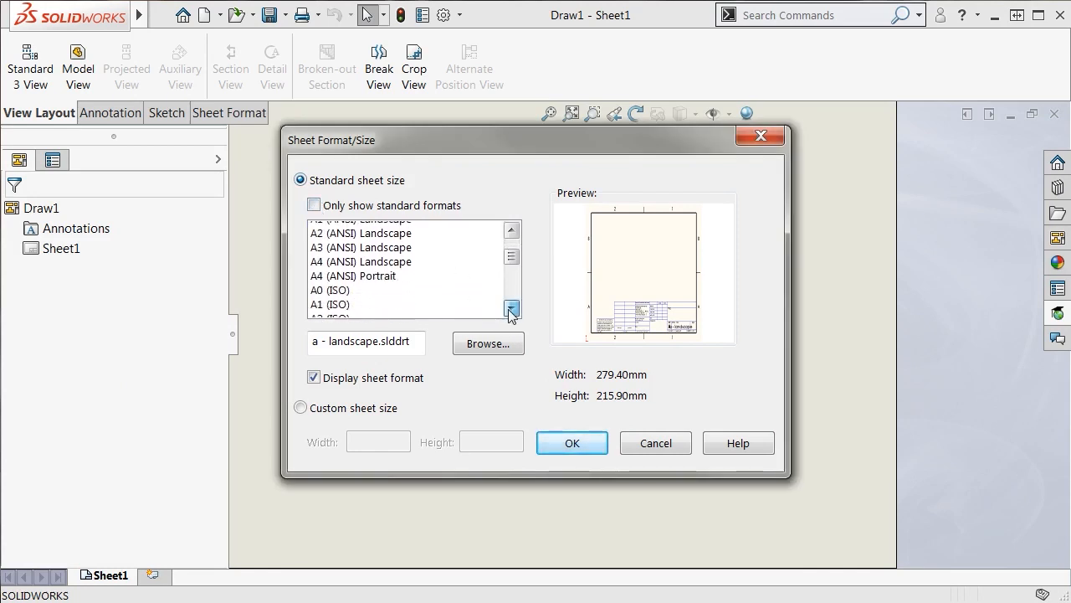
pyautogui.click(512, 308)
pyautogui.click(414, 301)
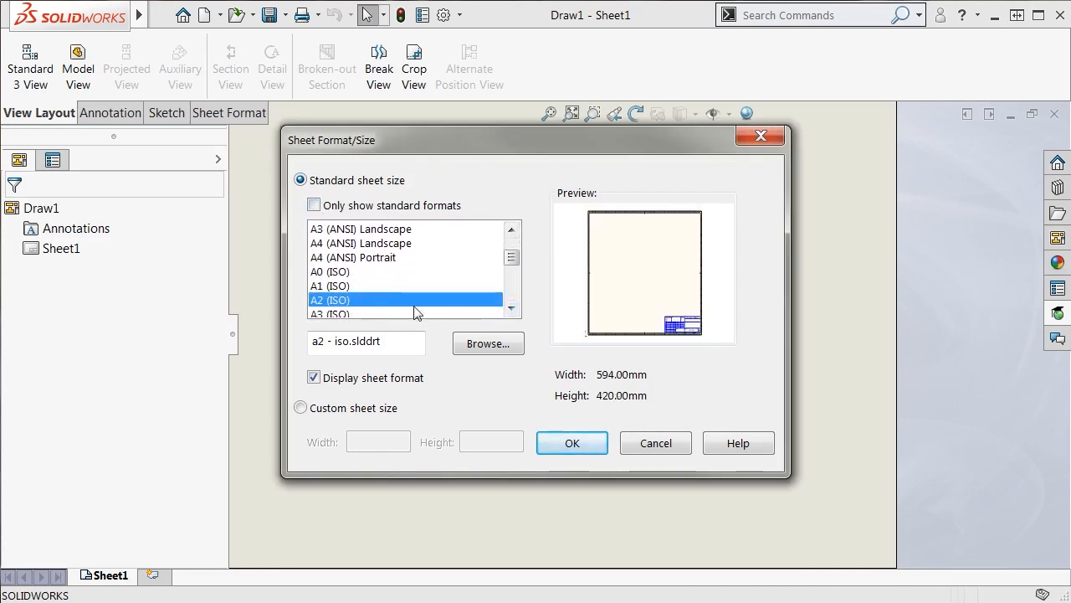
pyautogui.click(560, 440)
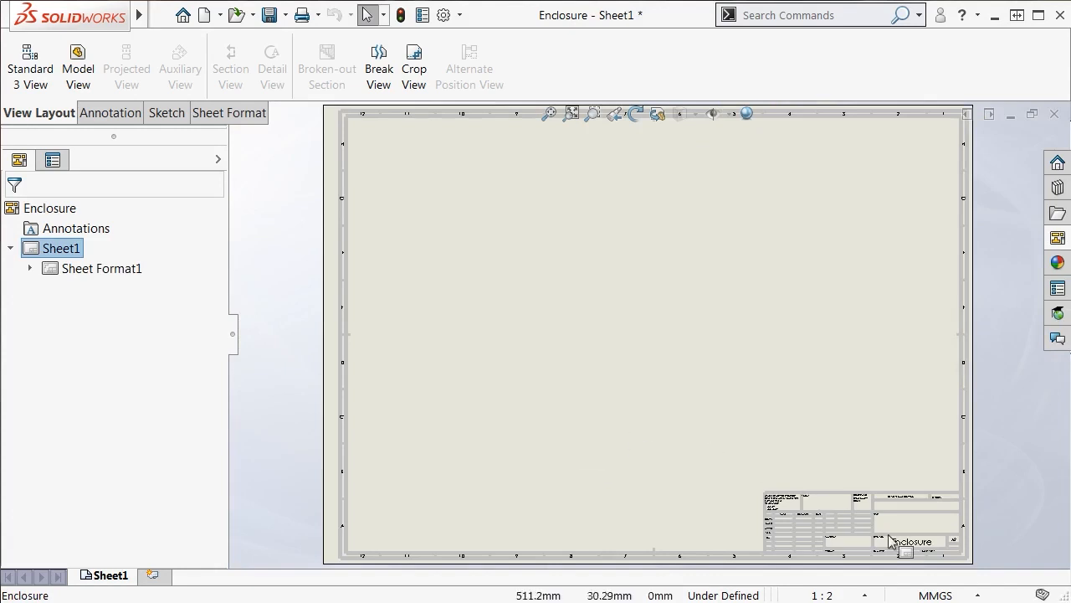
# Set the drawing's units to MMGS and the sheet scale to 1:2.
pyautogui.click(933, 593)
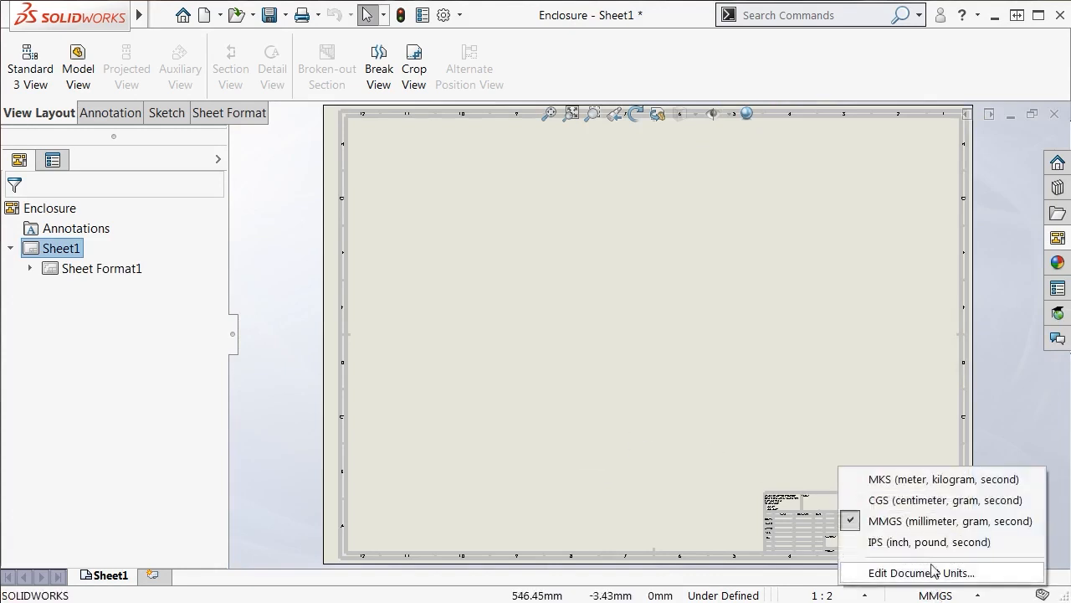
pyautogui.click(924, 522)
pyautogui.click(824, 595)
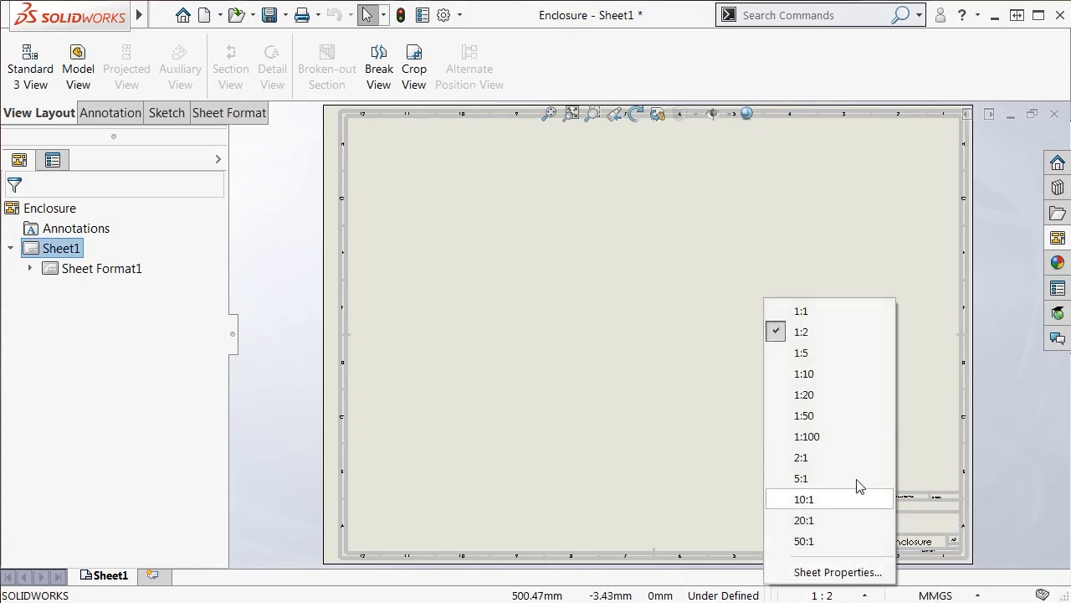
pyautogui.click(850, 338)
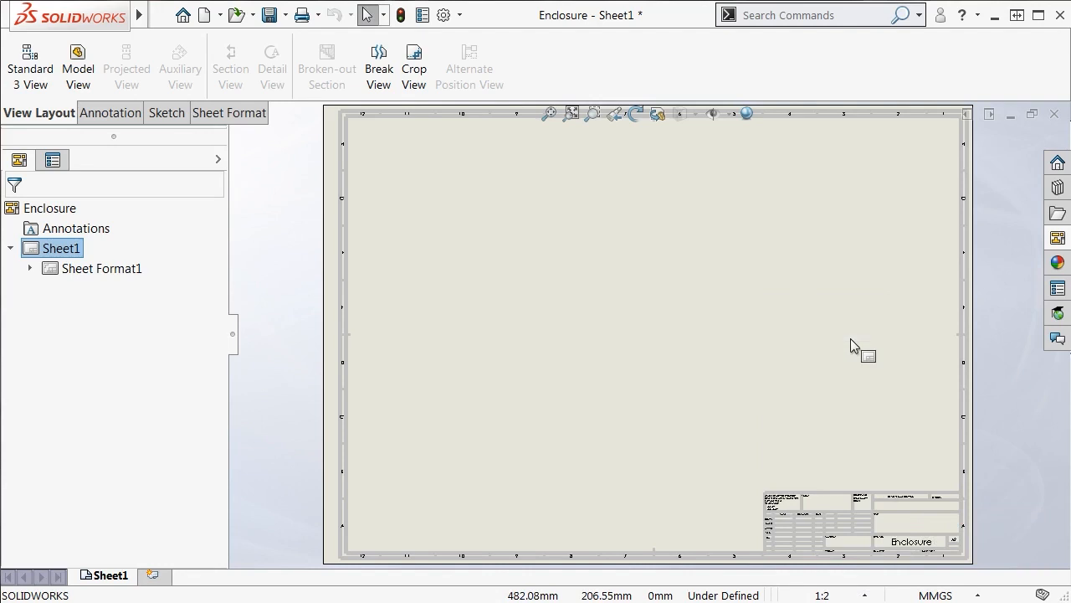
# Place a front view of the enclosure on the sheet with projected top, right and isometric views.
pyautogui.click(1056, 239)
pyautogui.moveTo(776, 386); pyautogui.dragTo(402, 318)
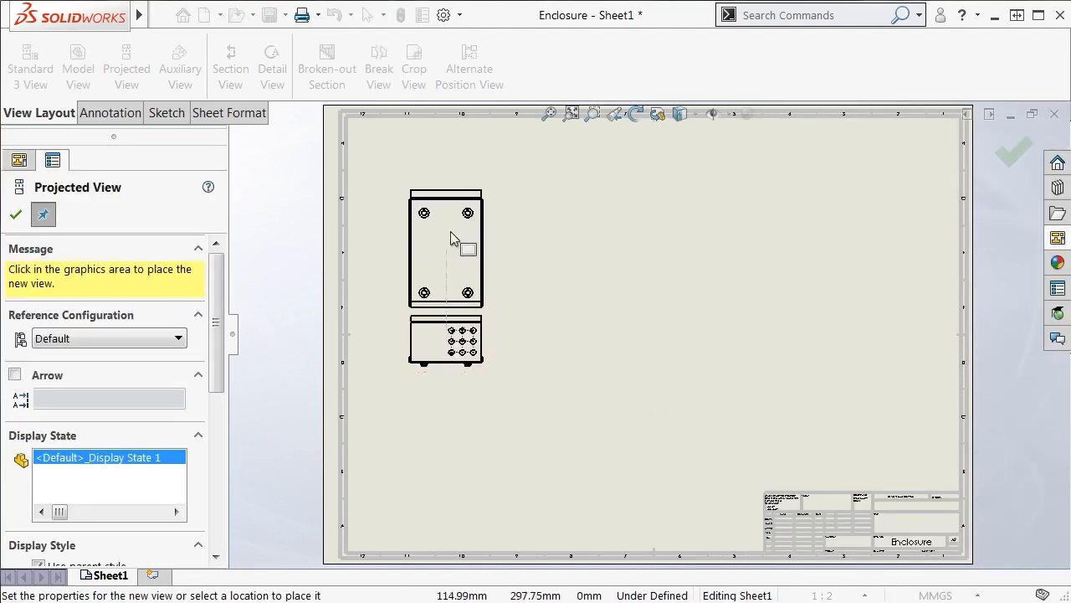
pyautogui.click(455, 209)
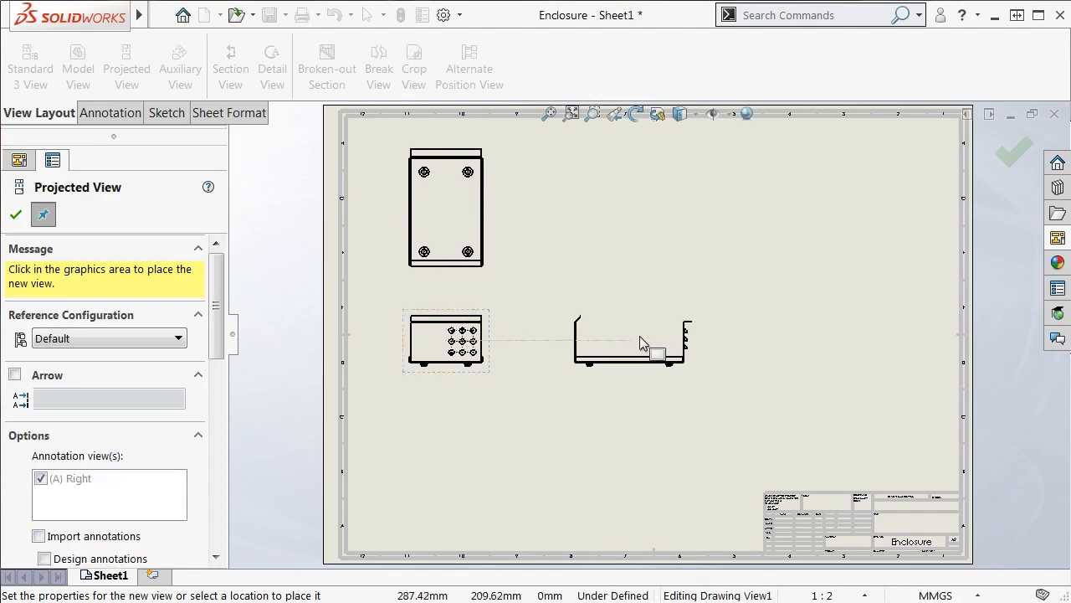
pyautogui.click(673, 339)
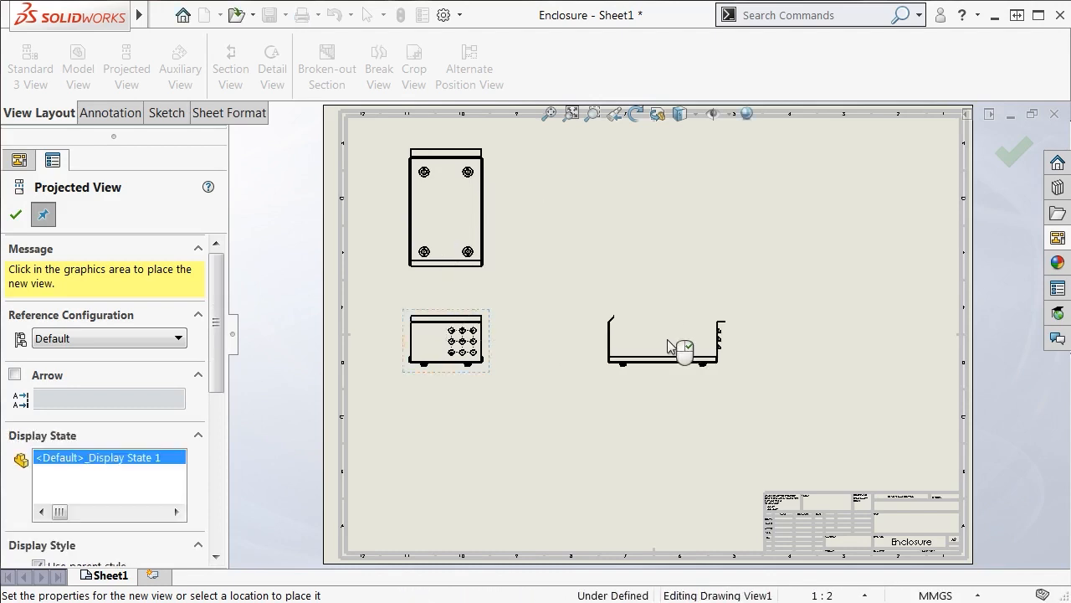
pyautogui.click(674, 231)
pyautogui.moveTo(711, 235)
pyautogui.mouseDown()
pyautogui.moveTo(757, 255)
pyautogui.moveTo(749, 260)
pyautogui.mouseUp()
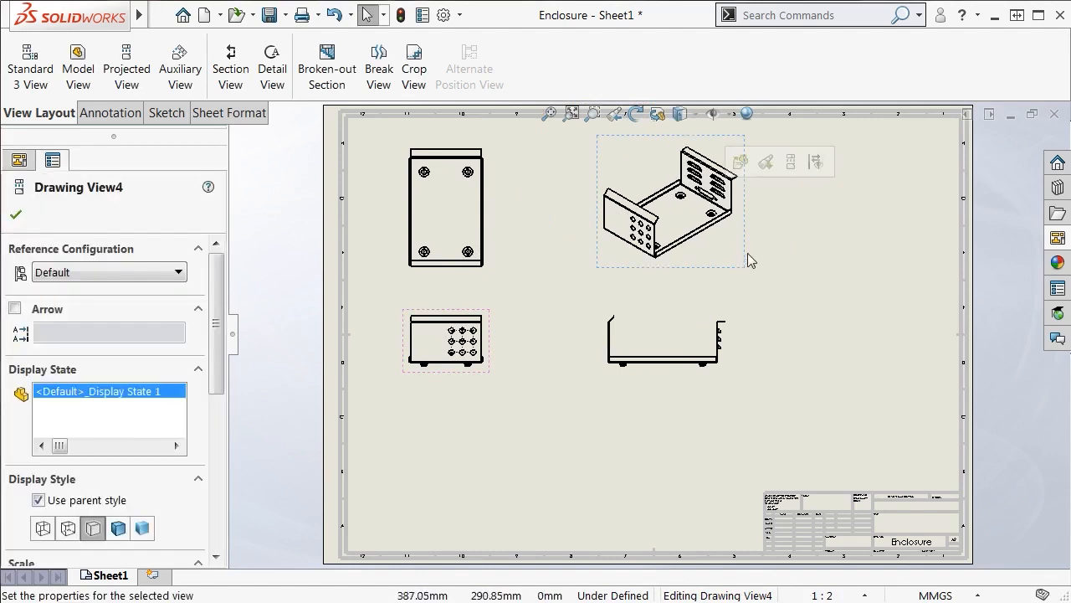
pyautogui.click(756, 286)
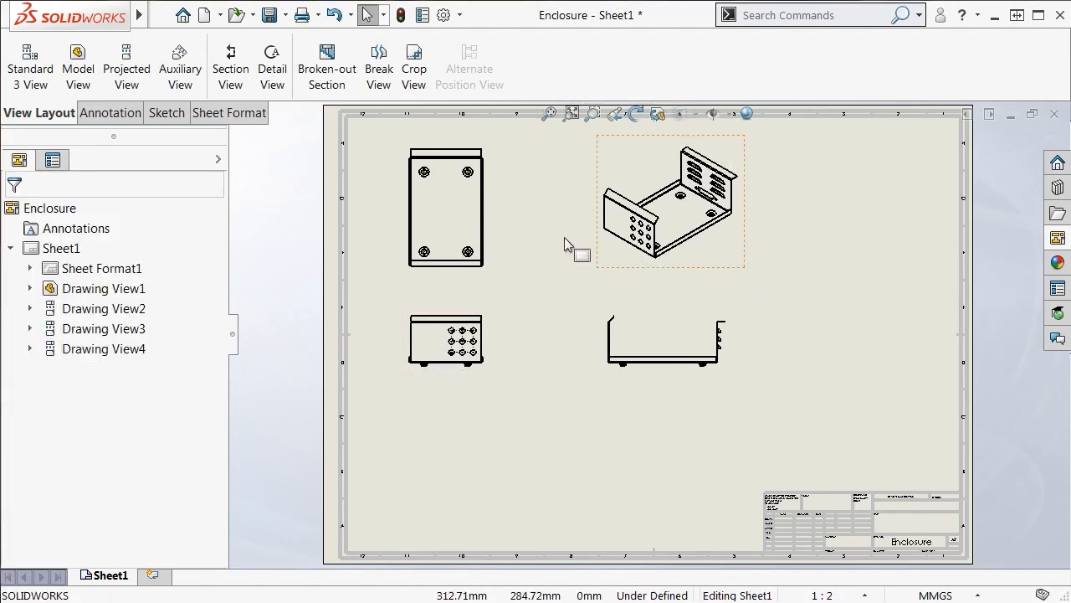
# Project a rear view from the right side view and place it beside that view in the same row.
pyautogui.click(127, 76)
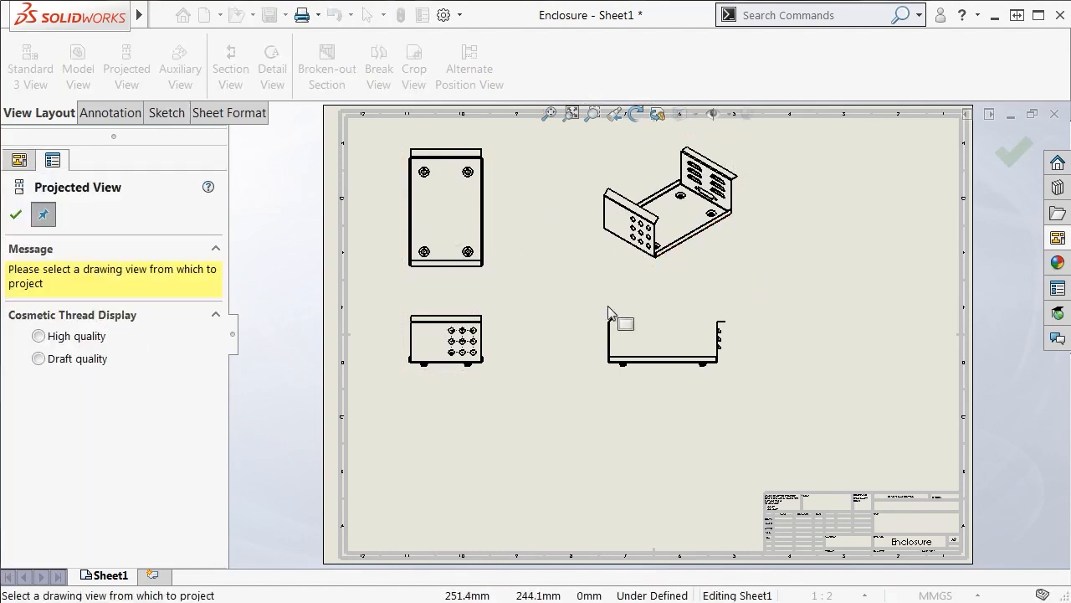
pyautogui.click(637, 329)
pyautogui.click(847, 352)
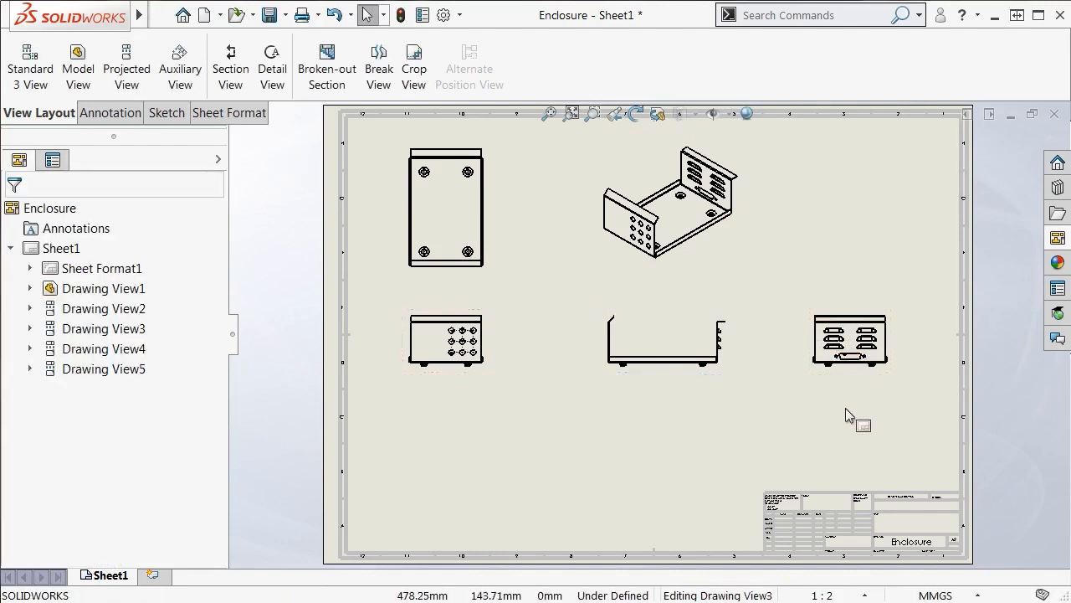
# Change the front view's display style to Shaded With Edges.
pyautogui.click(495, 325)
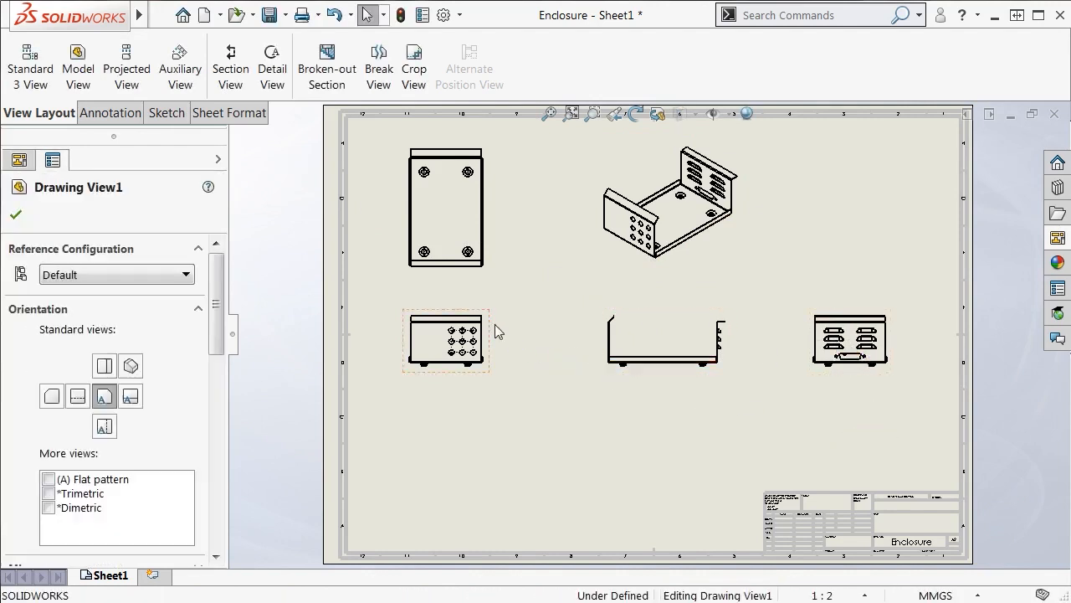
pyautogui.moveTo(219, 273); pyautogui.dragTo(221, 414)
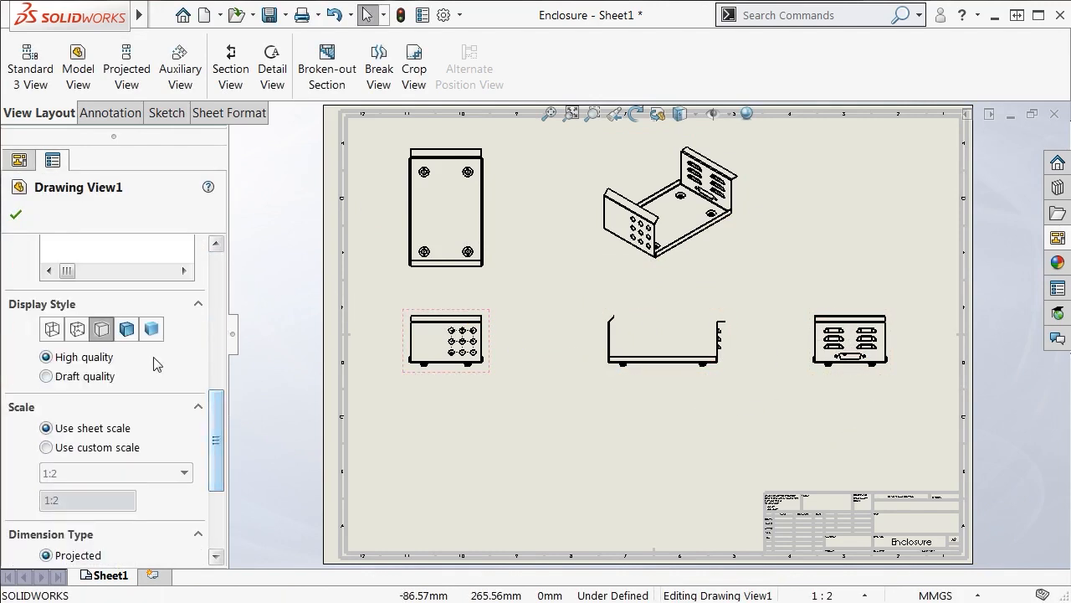
pyautogui.click(126, 329)
pyautogui.click(15, 215)
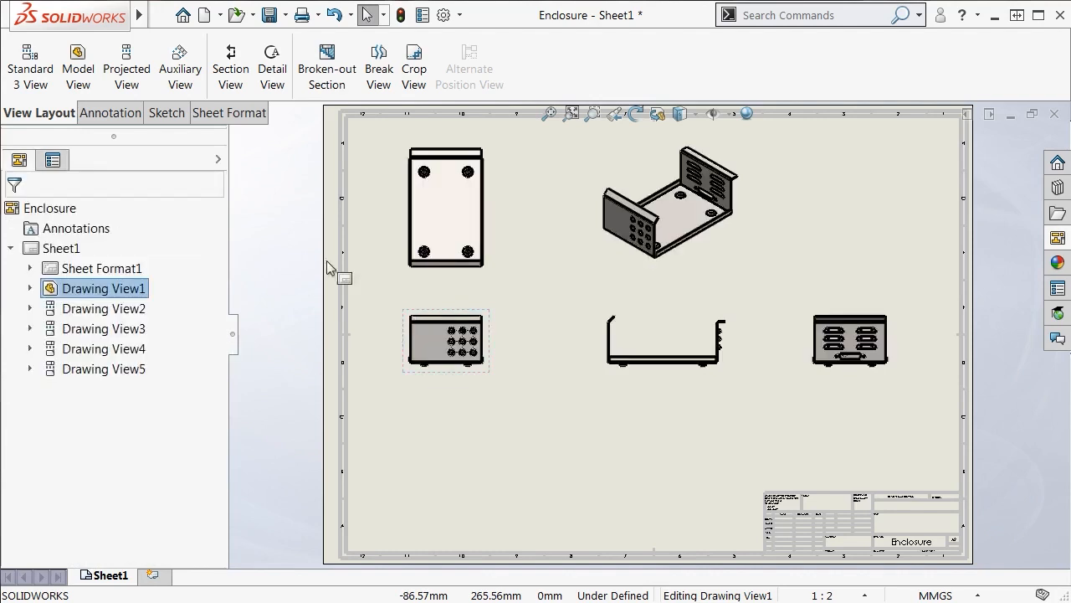
pyautogui.click(354, 264)
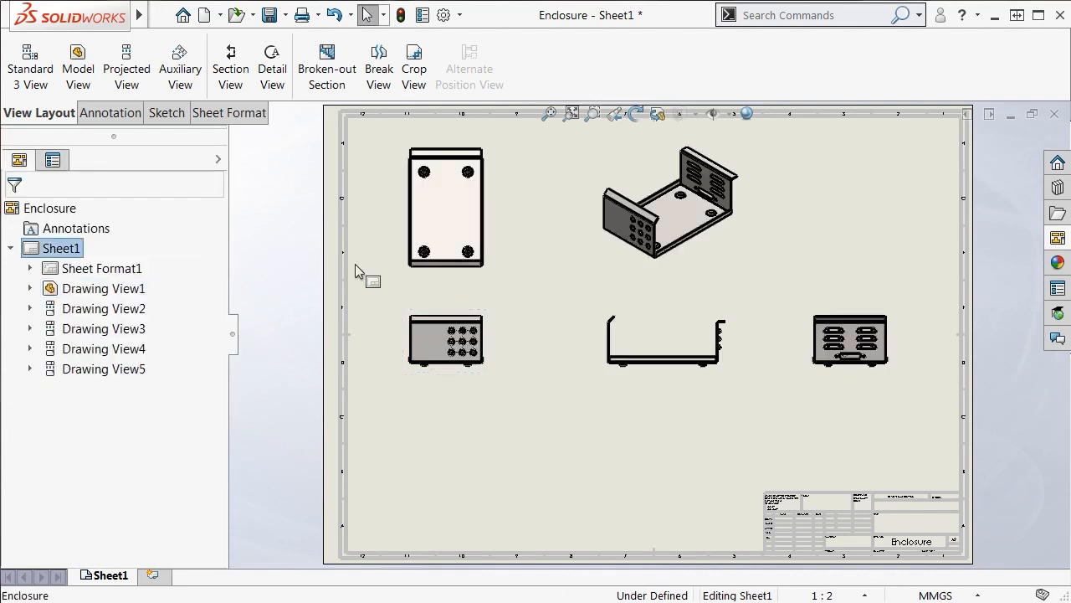
# Import model item dimensions into all views, with Selected feature as the source and the front view's large flange face picked.
pyautogui.click(137, 119)
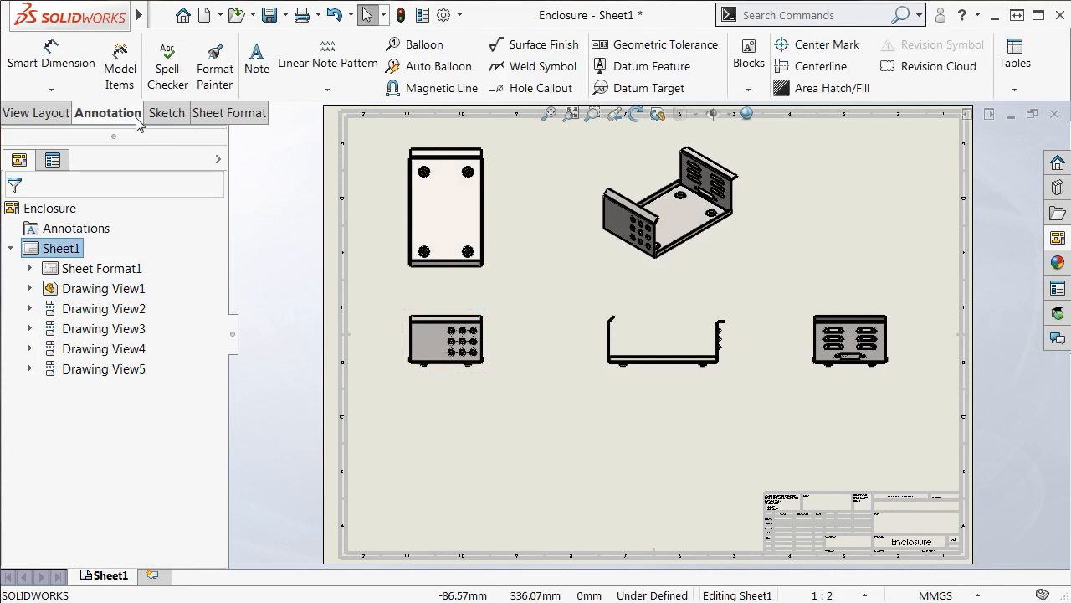
pyautogui.click(120, 74)
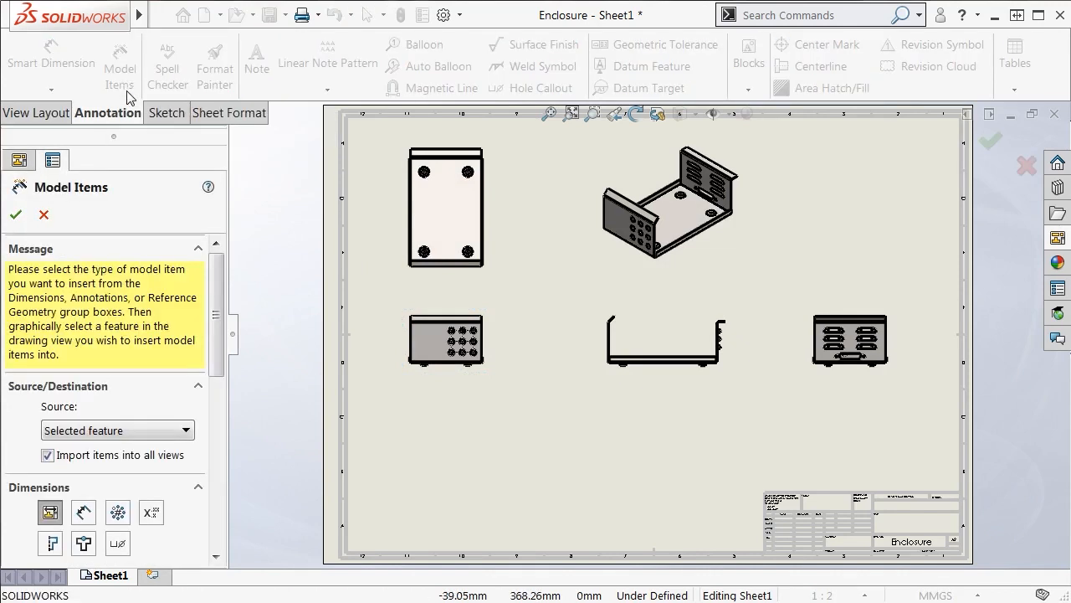
pyautogui.scroll(-4, 142, 263)
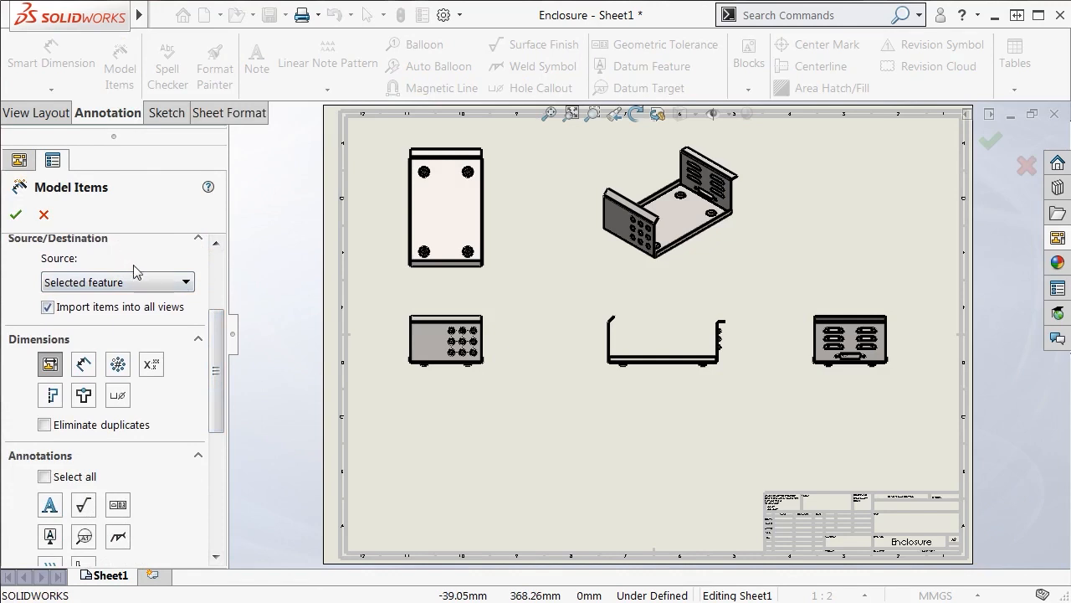
pyautogui.click(147, 282)
pyautogui.click(161, 313)
pyautogui.click(428, 347)
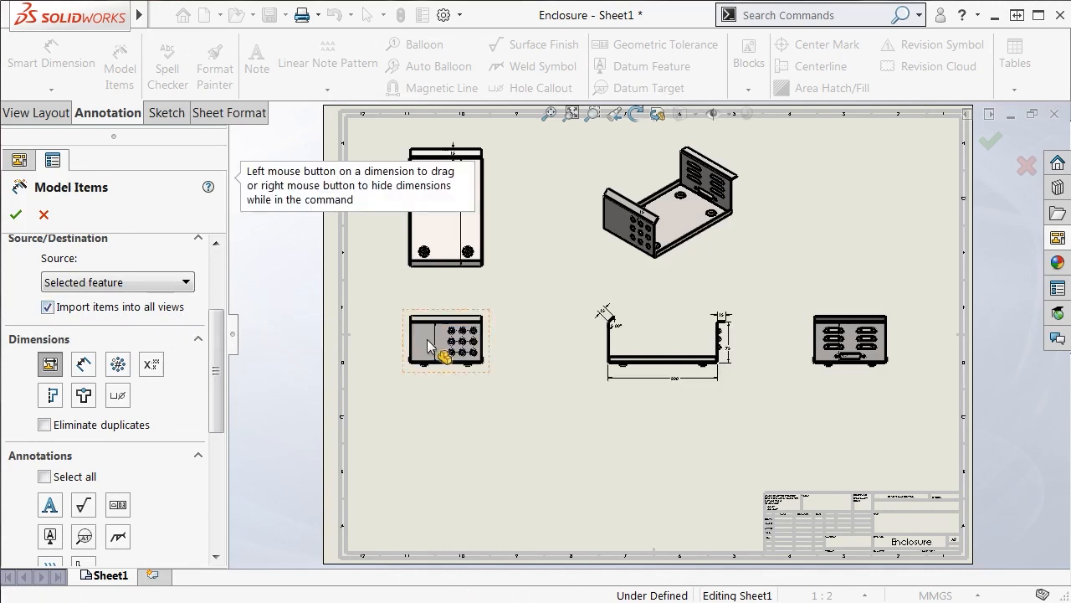
# Tidy the right side view's dimensions by moving the 135° angle inside the profile and adjusting the 200 and 75 dimensions.
pyautogui.moveTo(543, 316)
pyautogui.mouseDown(button='middle')
pyautogui.moveTo(541, 341)
pyautogui.moveTo(514, 369)
pyautogui.mouseUp(button='middle')
pyautogui.scroll(-5, 501, 367)
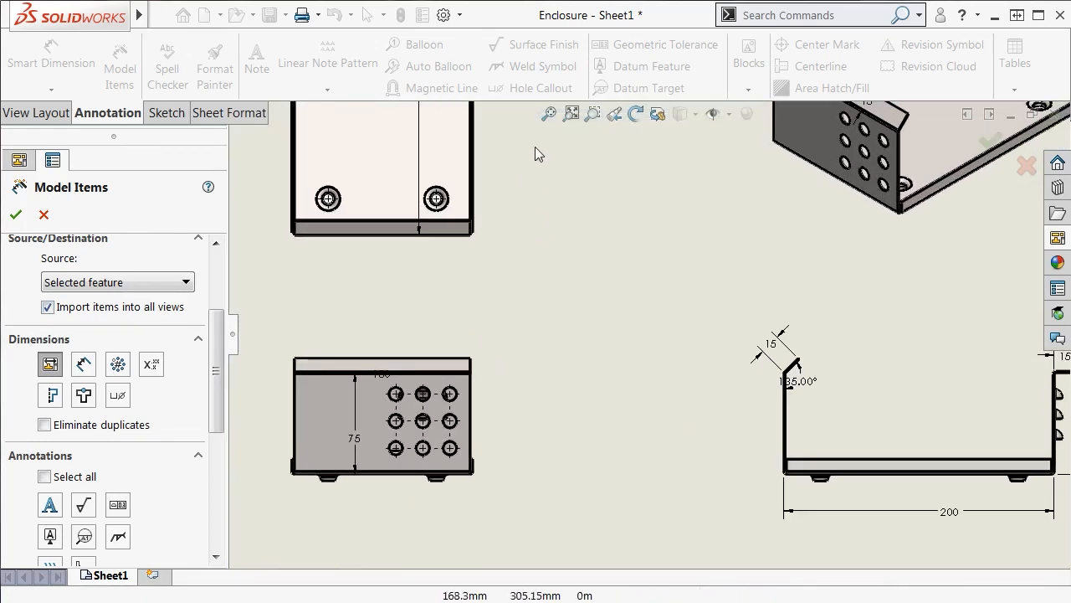
pyautogui.moveTo(535, 153)
pyautogui.mouseDown(button='middle')
pyautogui.moveTo(548, 379)
pyautogui.moveTo(469, 311)
pyautogui.moveTo(519, 175)
pyautogui.moveTo(514, 109)
pyautogui.mouseUp(button='middle')
pyautogui.moveTo(827, 269)
pyautogui.mouseDown(button='middle')
pyautogui.moveTo(327, 274)
pyautogui.moveTo(435, 254)
pyautogui.moveTo(508, 255)
pyautogui.mouseUp(button='middle')
pyautogui.moveTo(379, 281); pyautogui.dragTo(415, 328)
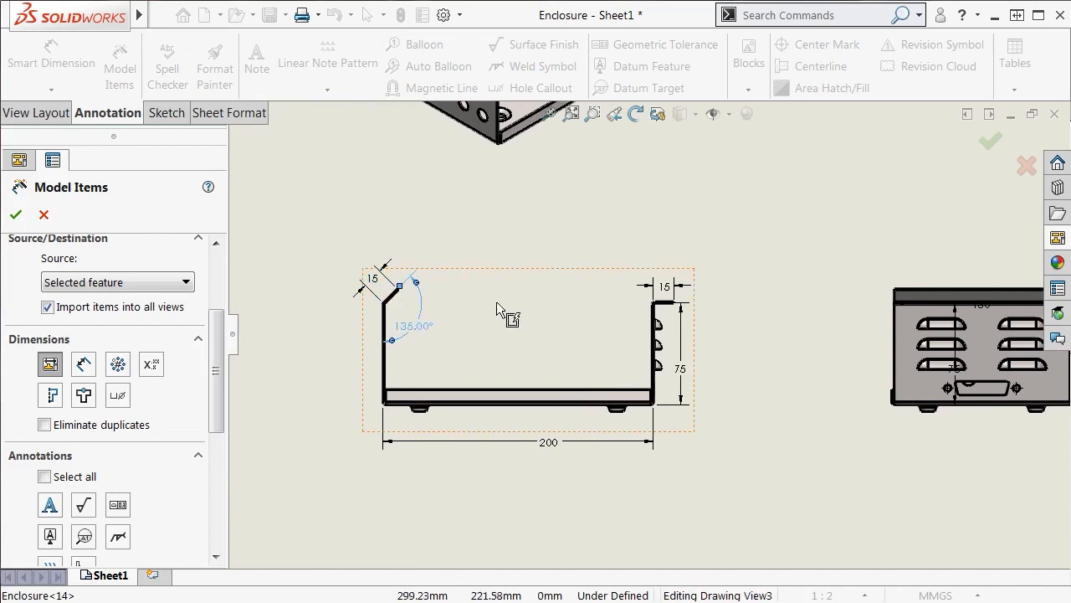
pyautogui.moveTo(544, 441); pyautogui.dragTo(522, 438)
pyautogui.click(685, 375)
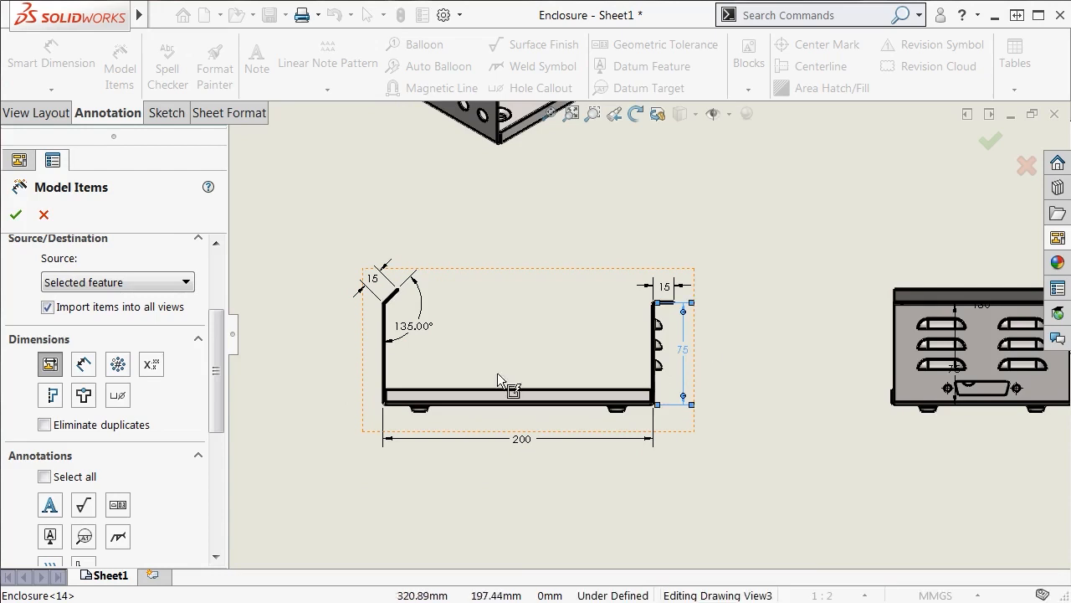
# Move the front view's 75 and 130 dimensions outside the outline, and hide the 75 dimension.
pyautogui.moveTo(312, 363); pyautogui.dragTo(870, 362, button='middle')
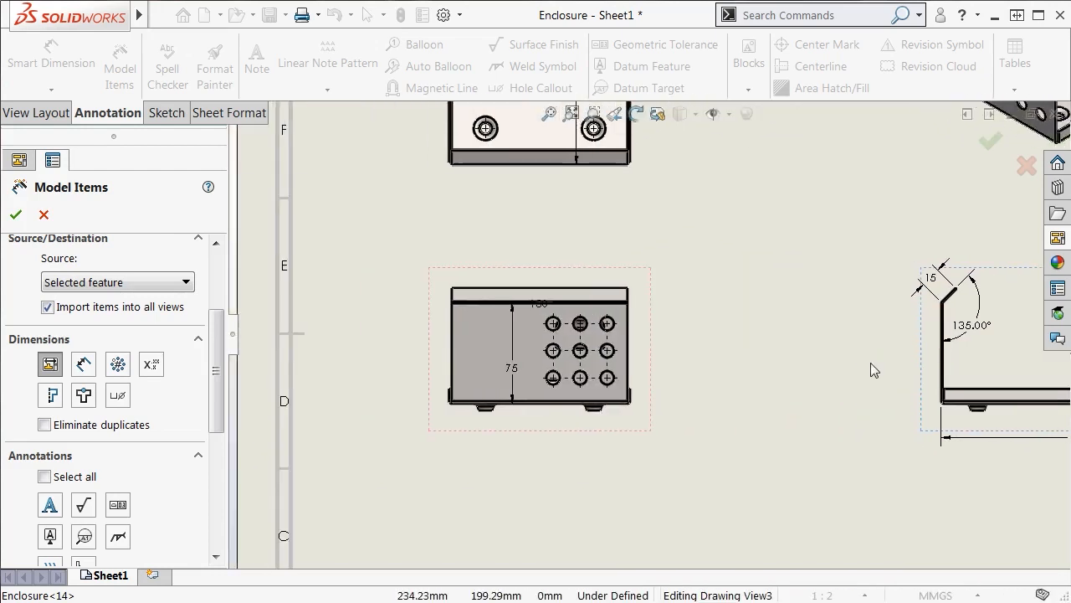
pyautogui.moveTo(512, 371); pyautogui.dragTo(418, 359)
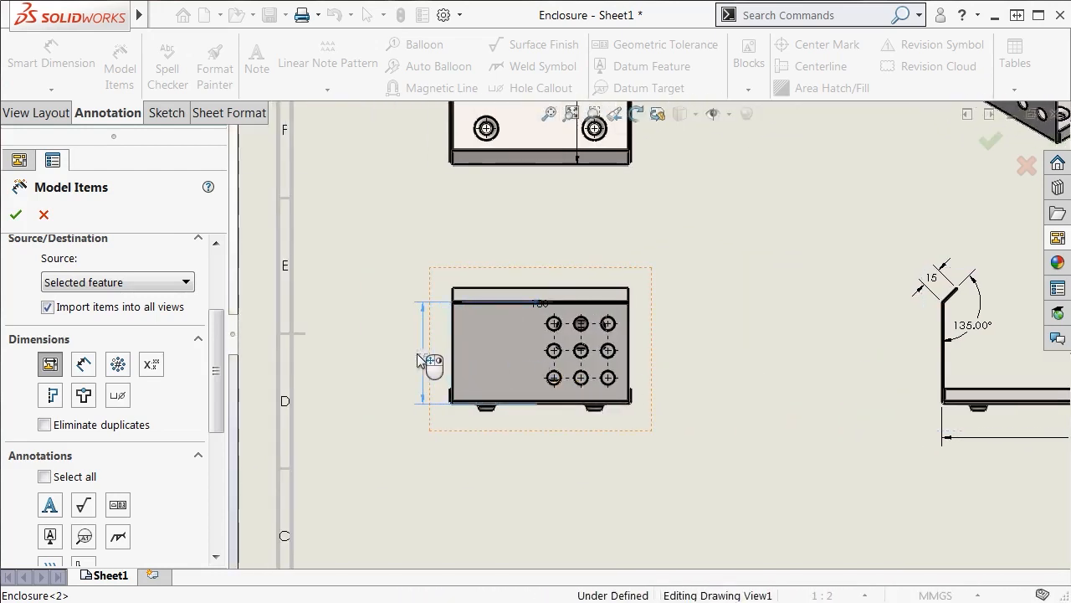
pyautogui.moveTo(542, 305); pyautogui.dragTo(543, 255)
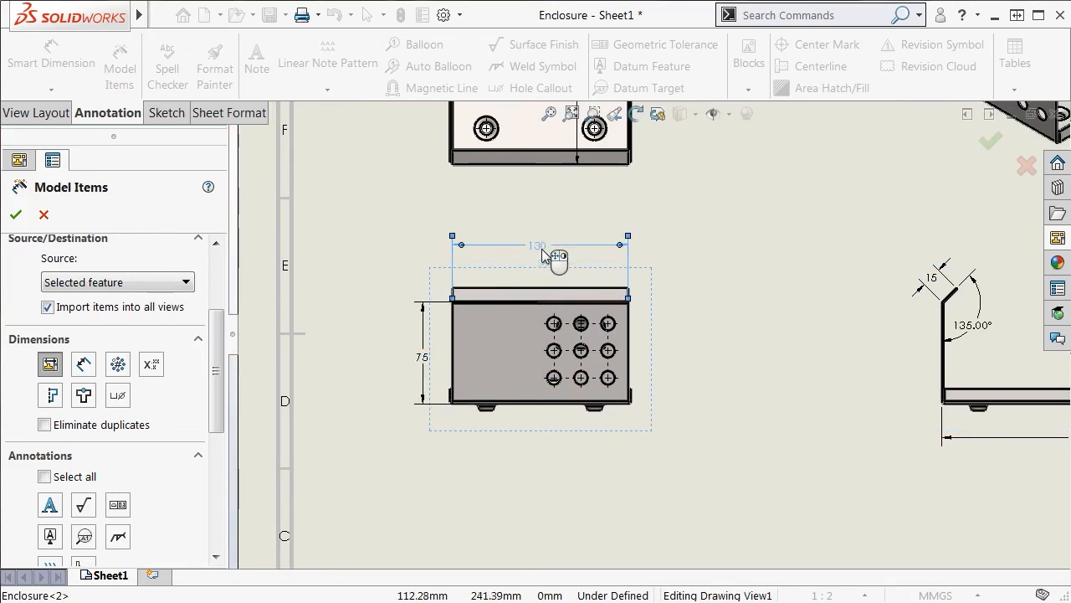
pyautogui.rightClick(423, 360)
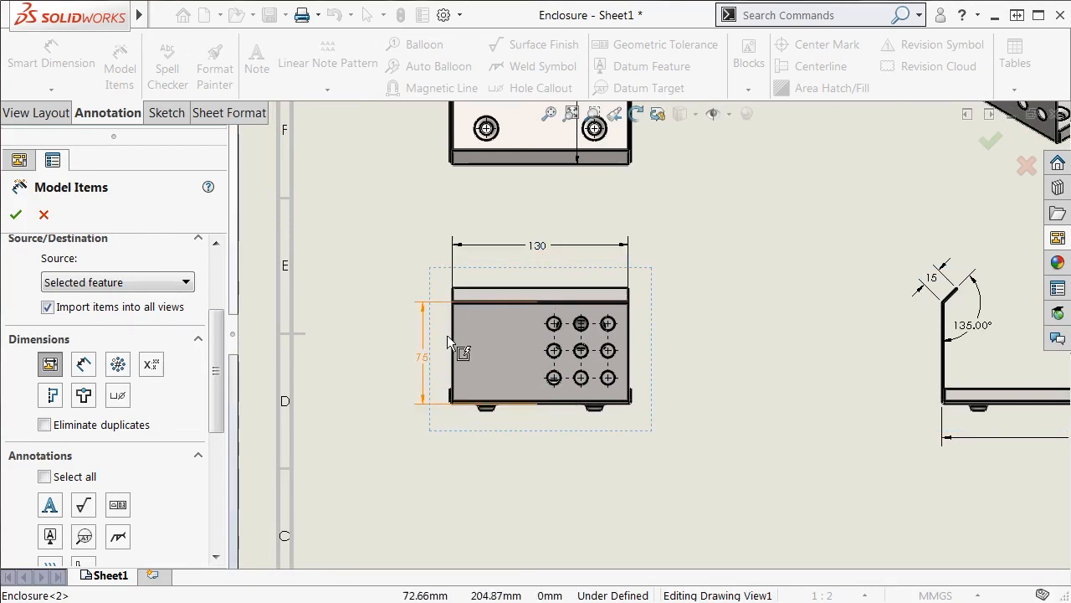
# Move the top view's 200, 15 and 130 dimensions outside the outline and hide them.
pyautogui.moveTo(754, 198); pyautogui.dragTo(734, 450, button='middle')
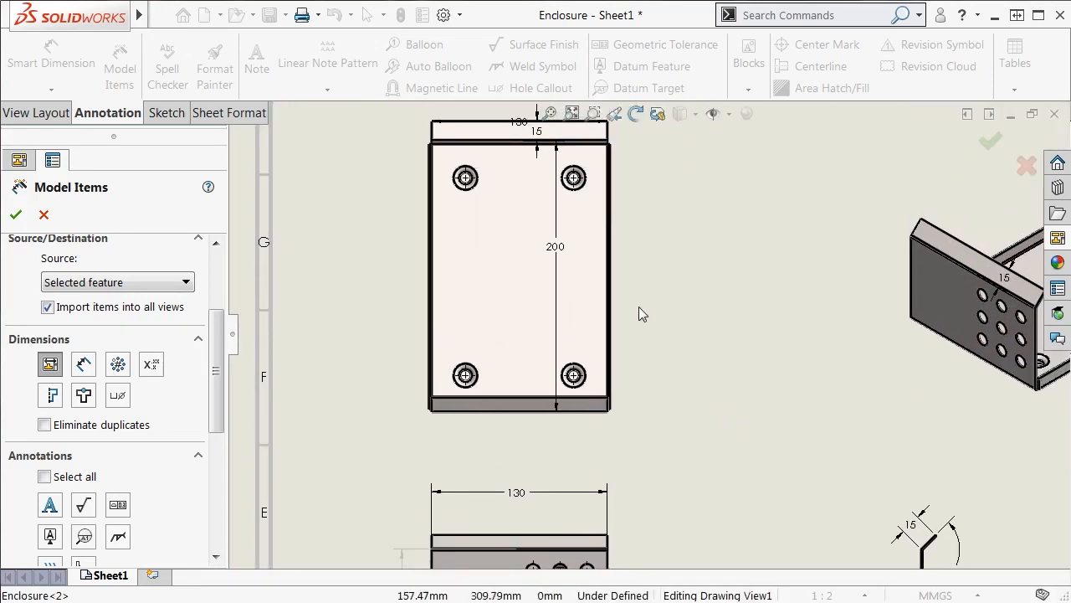
pyautogui.rightClick(560, 250)
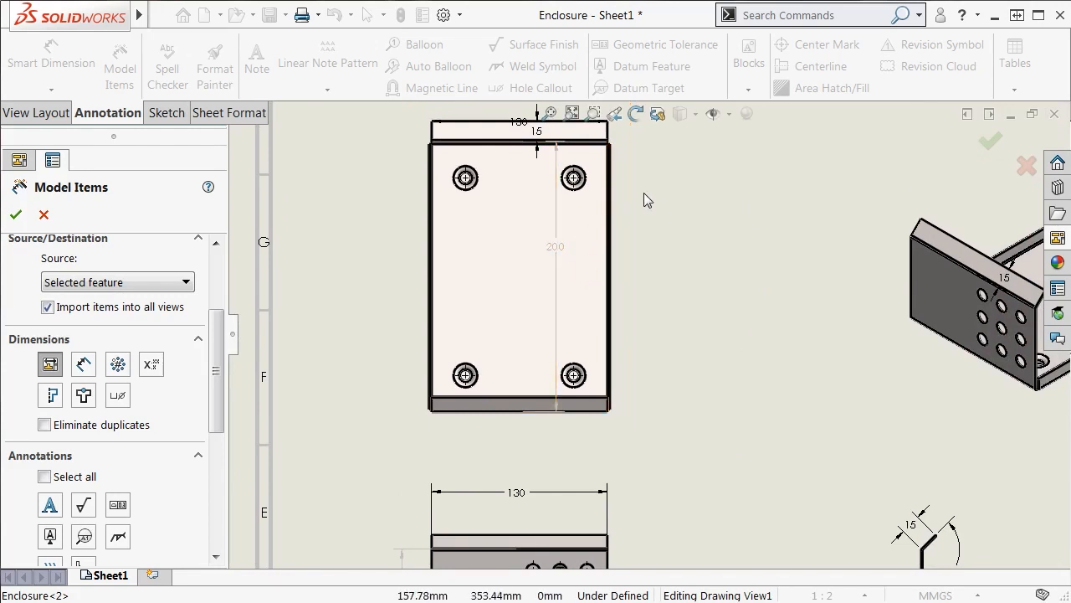
pyautogui.moveTo(643, 192); pyautogui.dragTo(644, 271, button='middle')
pyautogui.moveTo(561, 327); pyautogui.dragTo(665, 320)
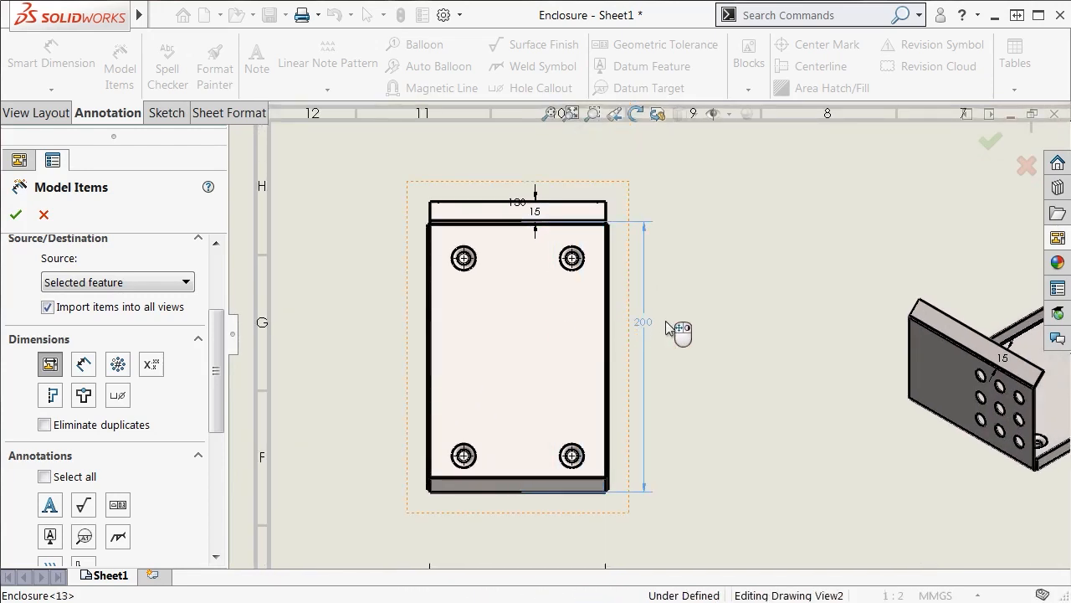
pyautogui.moveTo(538, 202); pyautogui.dragTo(647, 207)
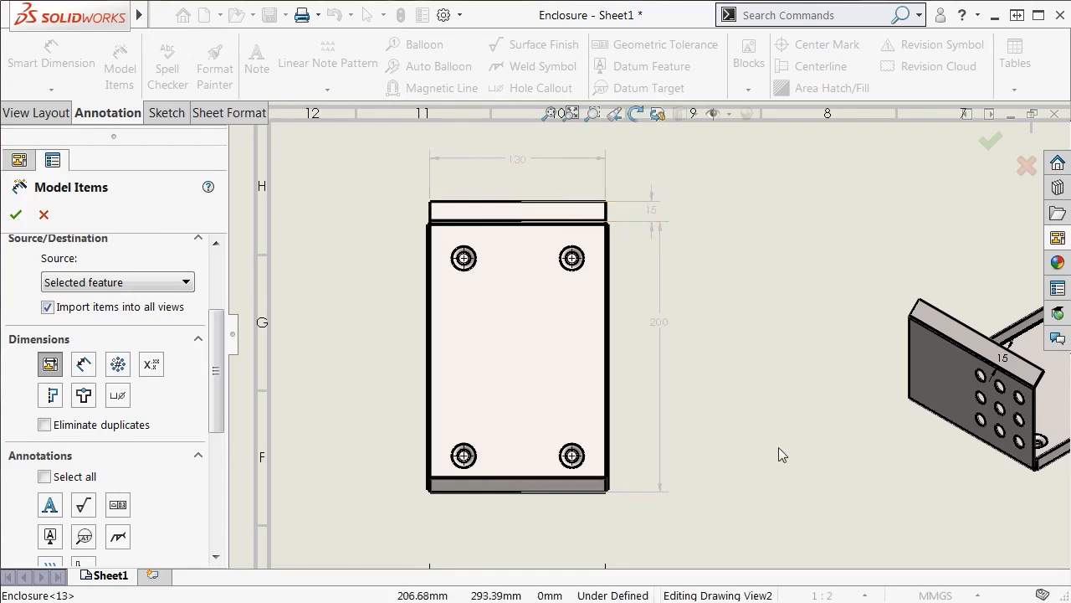
# Move the rear view's 130 and 75 dimensions outside the outline, hide them, and accept the model items import.
pyautogui.moveTo(777, 449)
pyautogui.mouseDown(button='middle')
pyautogui.moveTo(665, 268)
pyautogui.moveTo(603, 215)
pyautogui.mouseUp(button='middle')
pyautogui.moveTo(914, 314)
pyautogui.mouseDown(button='middle')
pyautogui.moveTo(444, 321)
pyautogui.moveTo(361, 332)
pyautogui.mouseUp(button='middle')
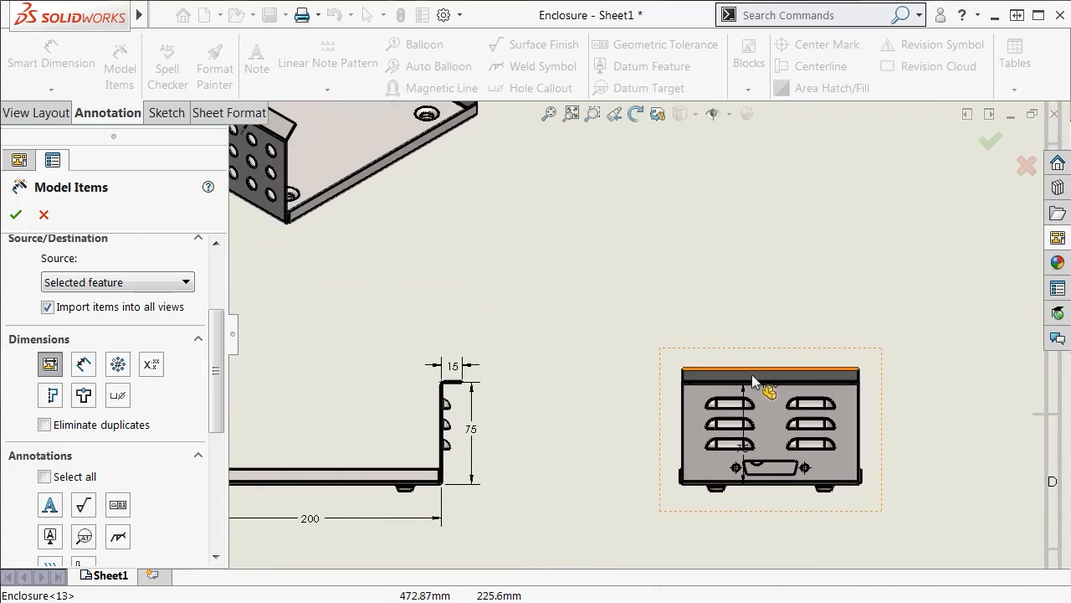
pyautogui.moveTo(774, 385); pyautogui.dragTo(770, 328)
pyautogui.moveTo(747, 446); pyautogui.dragTo(629, 445)
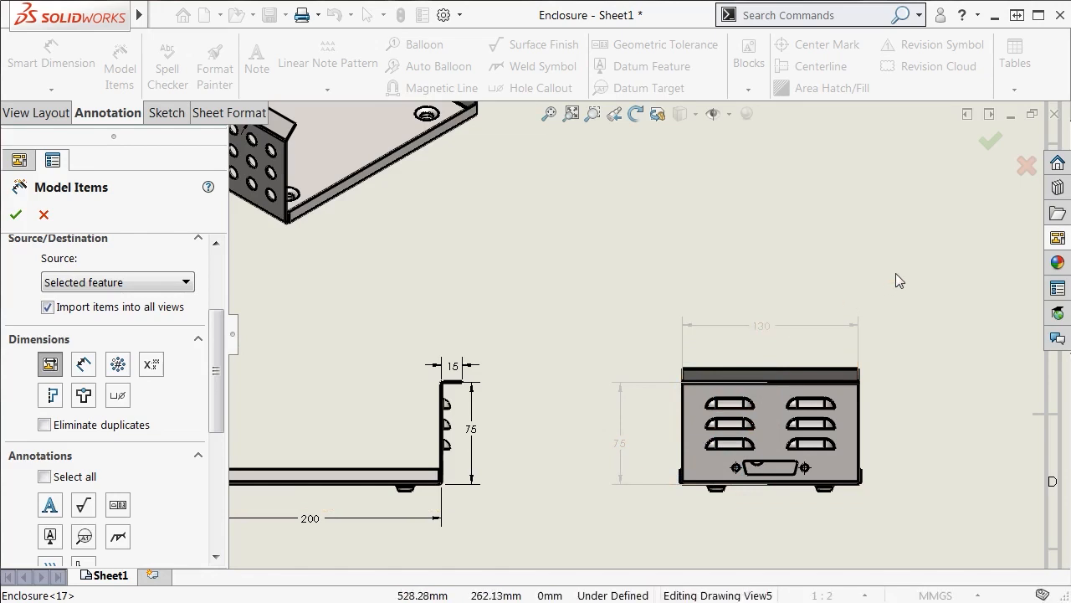
pyautogui.click(989, 142)
# Create Detail View A around the front view's lower right corner and place it below that view.
pyautogui.moveTo(648, 268); pyautogui.dragTo(958, 245, button='middle')
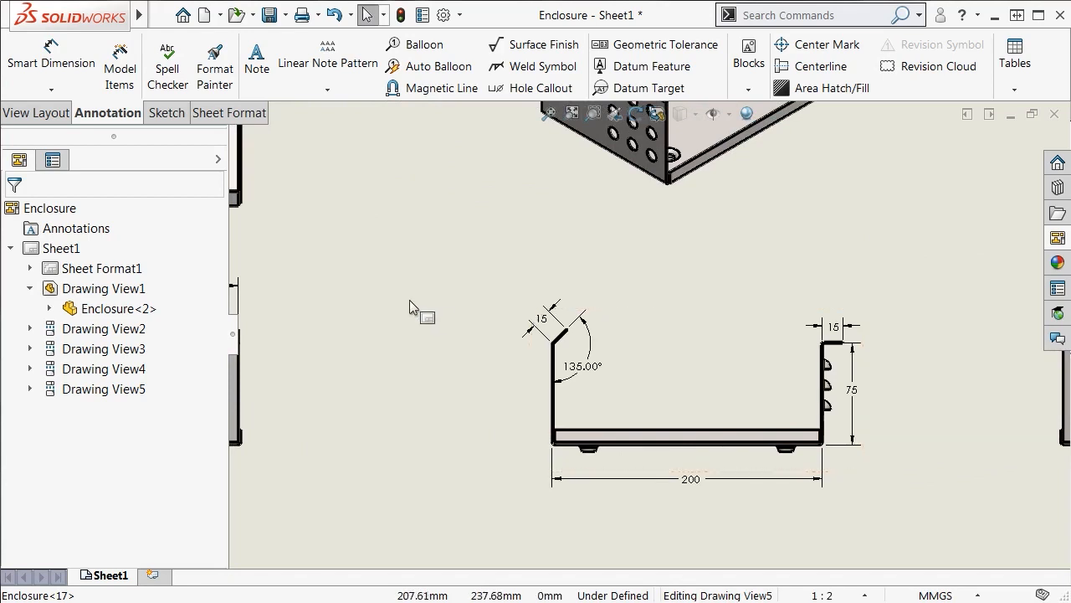
pyautogui.moveTo(410, 308)
pyautogui.mouseDown(button='middle')
pyautogui.moveTo(729, 287)
pyautogui.moveTo(845, 328)
pyautogui.mouseUp(button='middle')
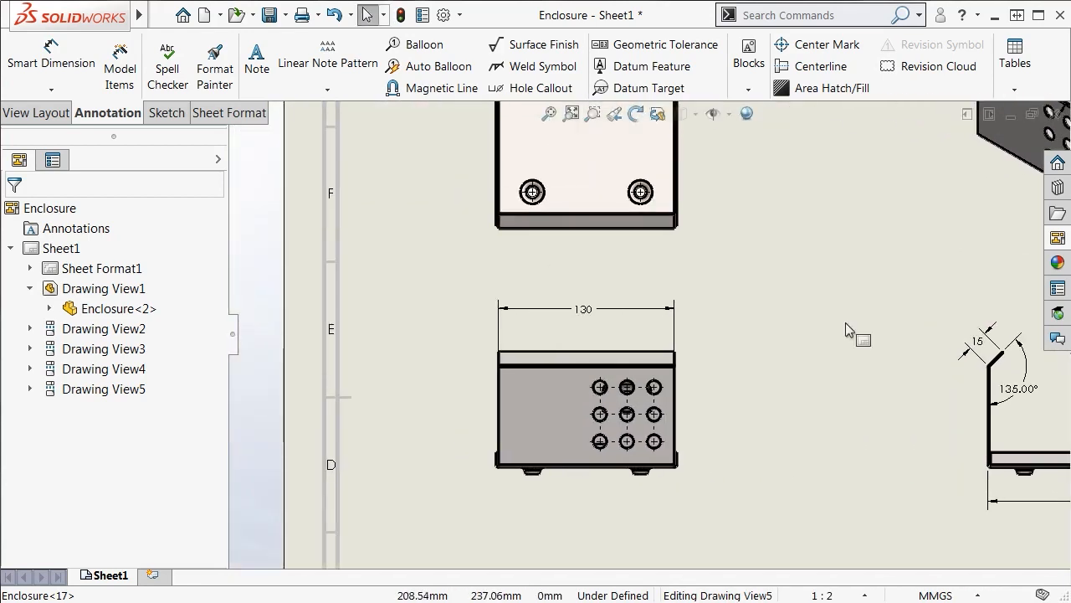
pyautogui.scroll(1, 959, 436)
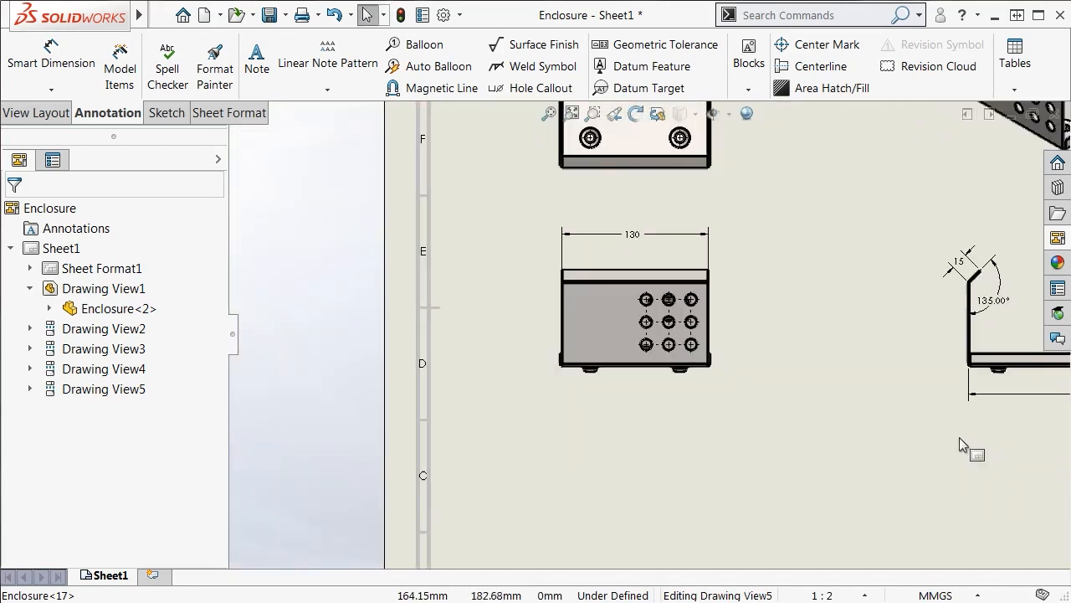
pyautogui.moveTo(960, 436)
pyautogui.mouseDown(button='middle')
pyautogui.moveTo(779, 357)
pyautogui.moveTo(722, 347)
pyautogui.mouseUp(button='middle')
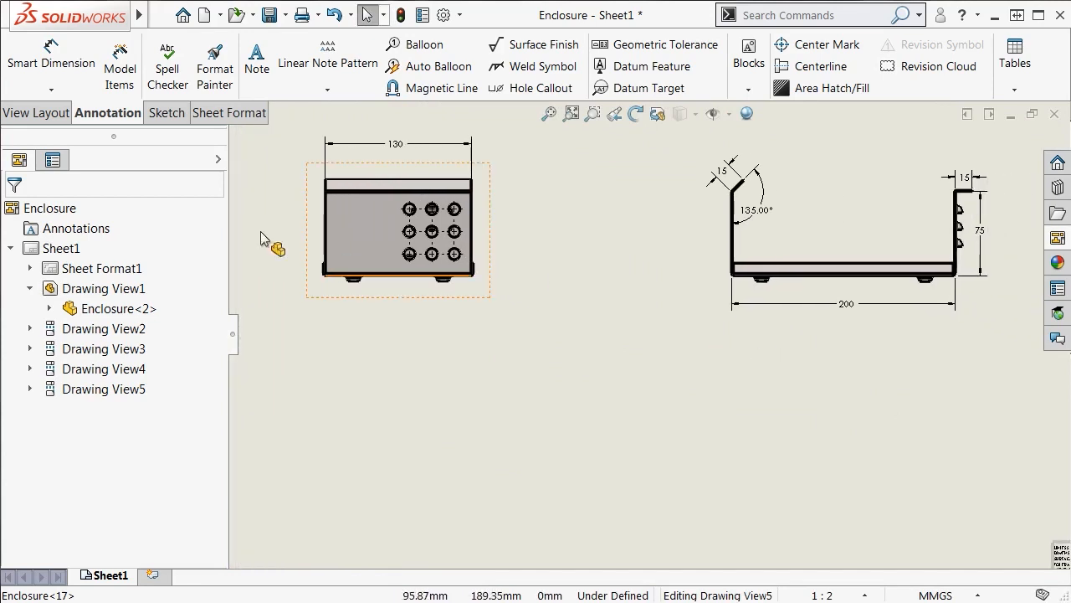
pyautogui.click(44, 112)
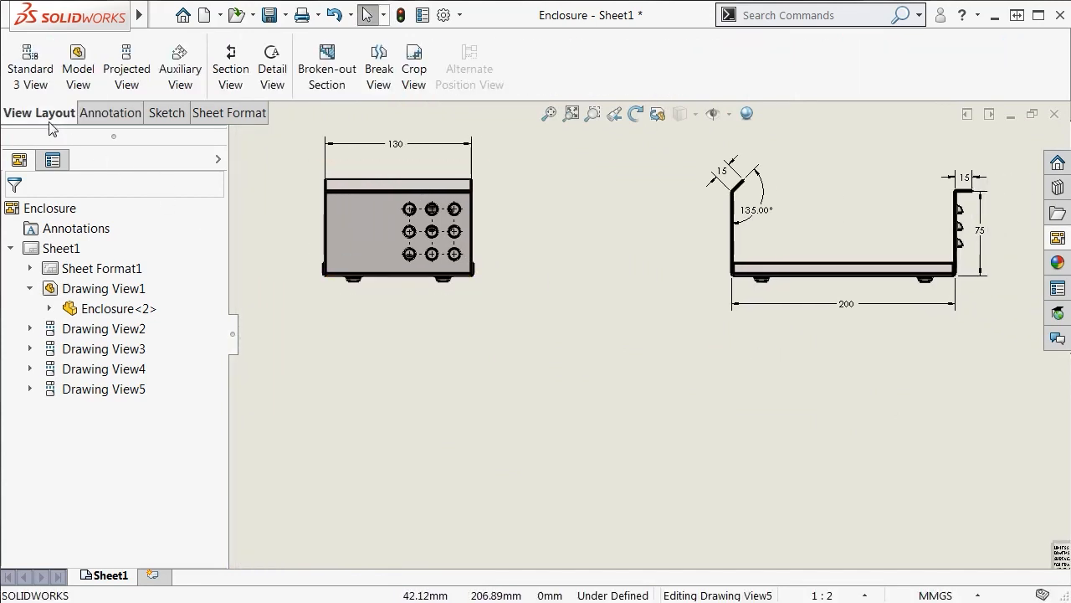
pyautogui.click(272, 67)
pyautogui.scroll(2, 502, 276)
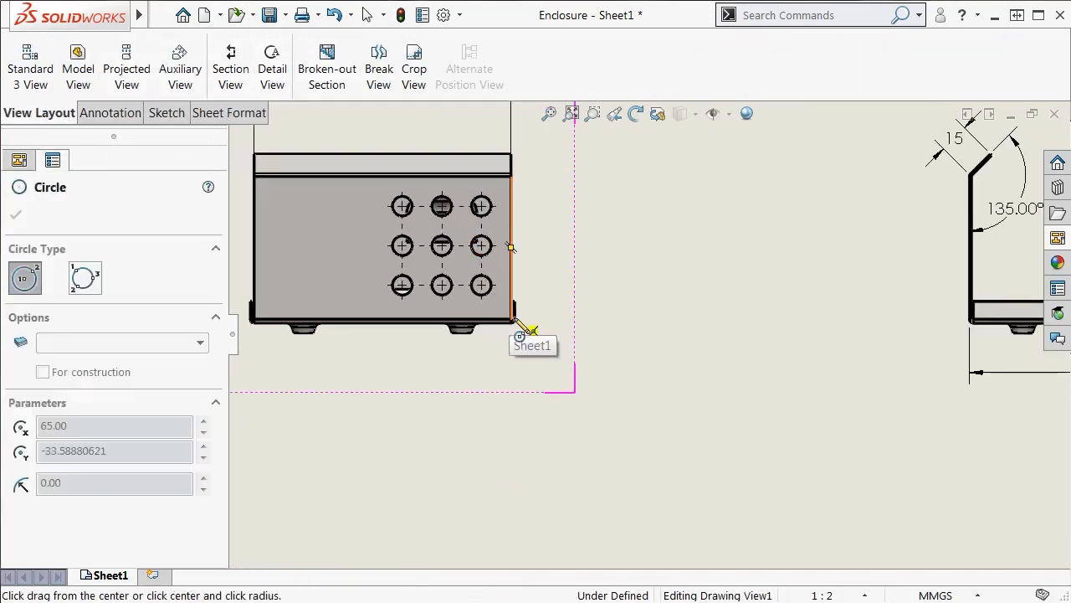
pyautogui.click(511, 309)
pyautogui.click(529, 327)
pyautogui.moveTo(568, 461); pyautogui.dragTo(516, 387, button='middle')
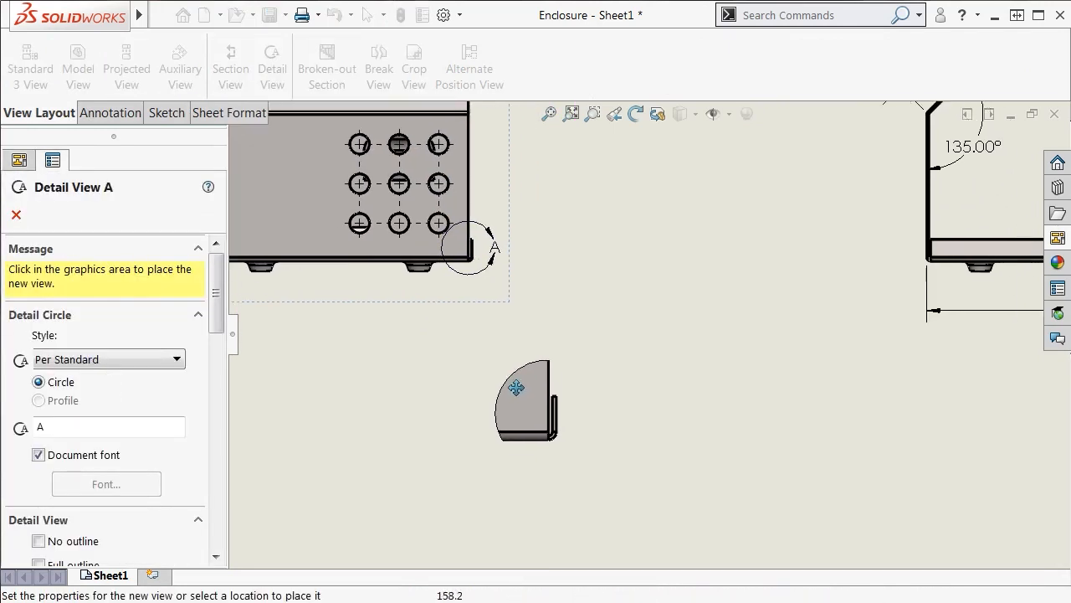
pyautogui.click(502, 433)
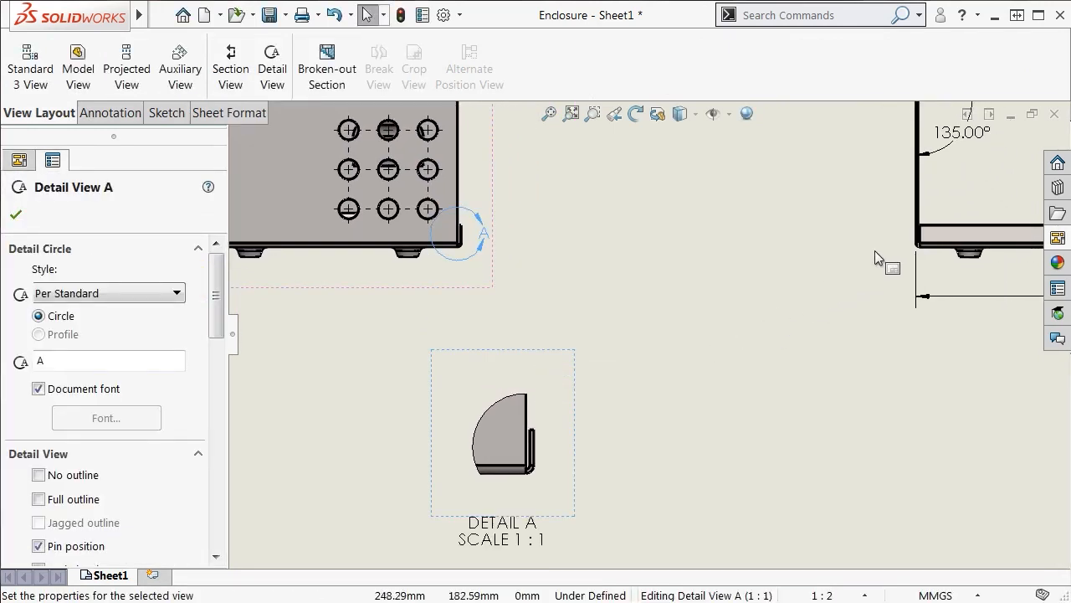
pyautogui.click(626, 205)
# Create Detail View B around the lower left bend of the U-shaped side profile and place it beside Detail A.
pyautogui.click(273, 68)
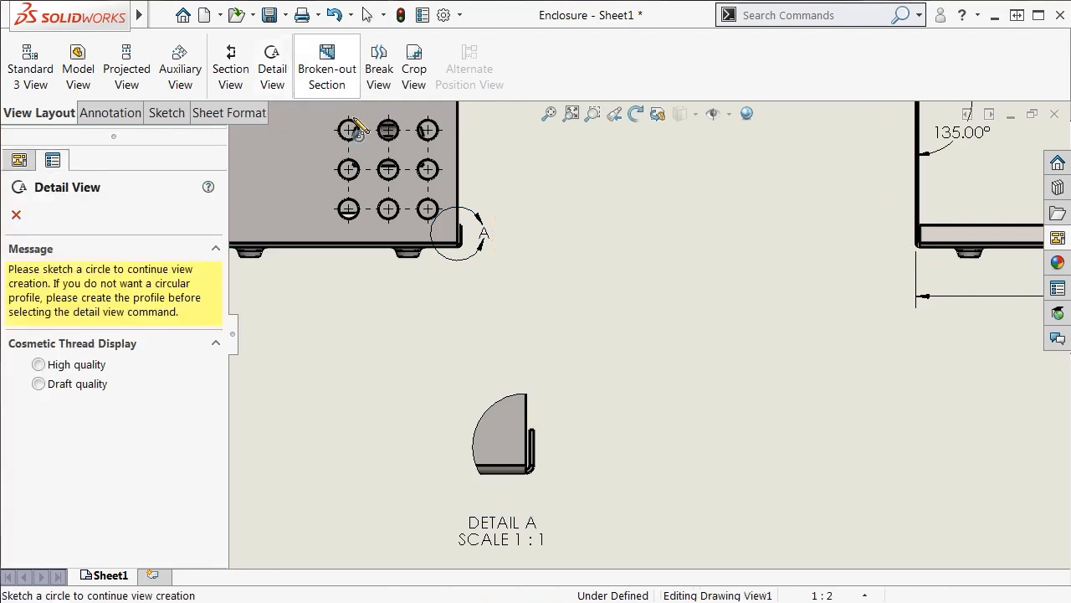
pyautogui.click(919, 235)
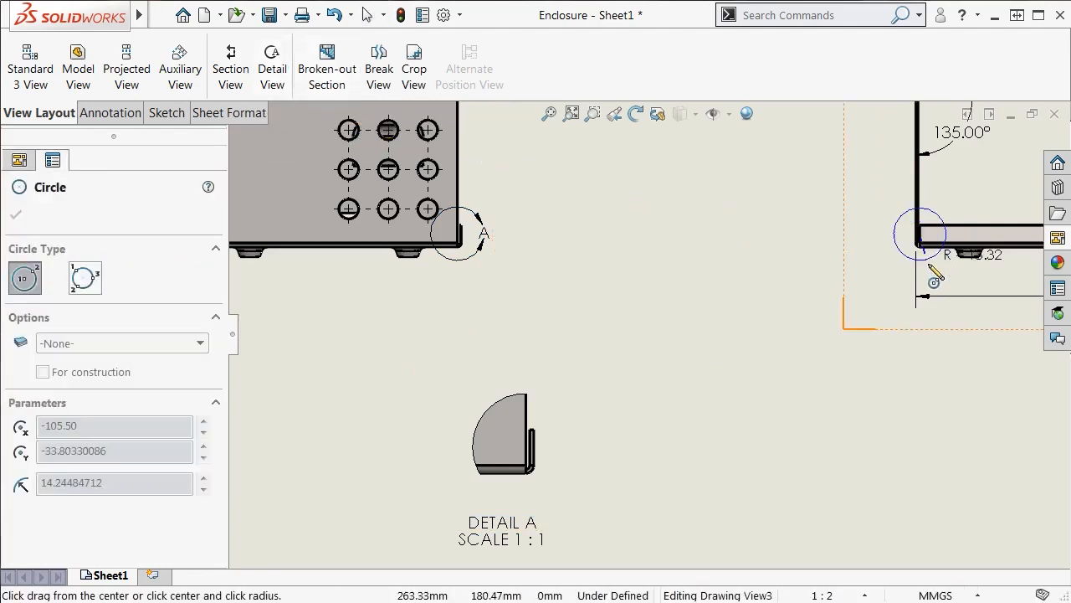
pyautogui.click(931, 266)
pyautogui.click(763, 429)
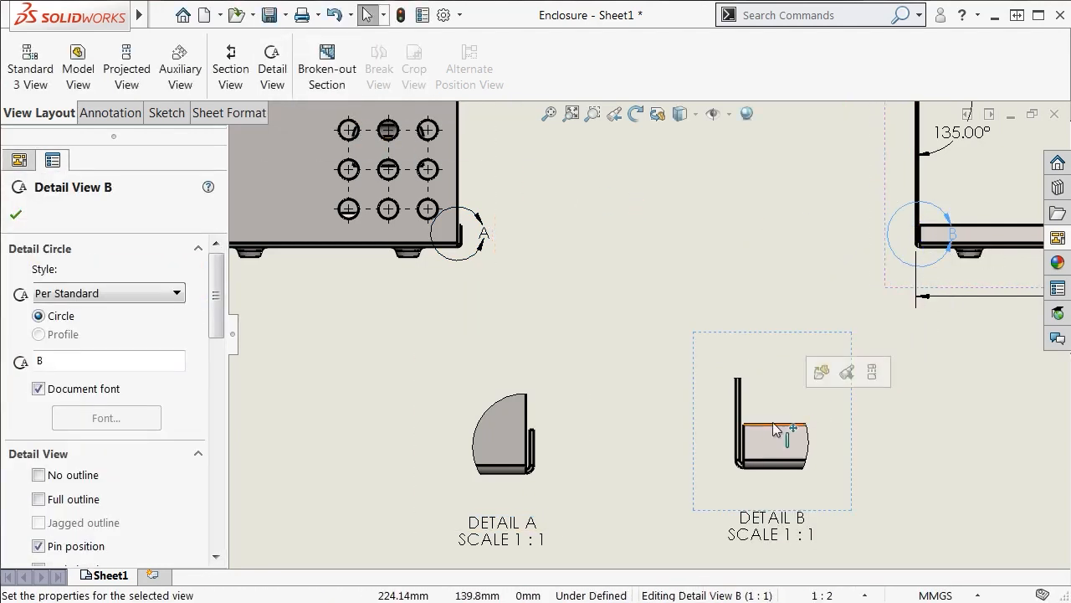
# Set the custom scale of Detail View B and Detail View A to 2:1.
pyautogui.moveTo(886, 507); pyautogui.dragTo(864, 330, button='middle')
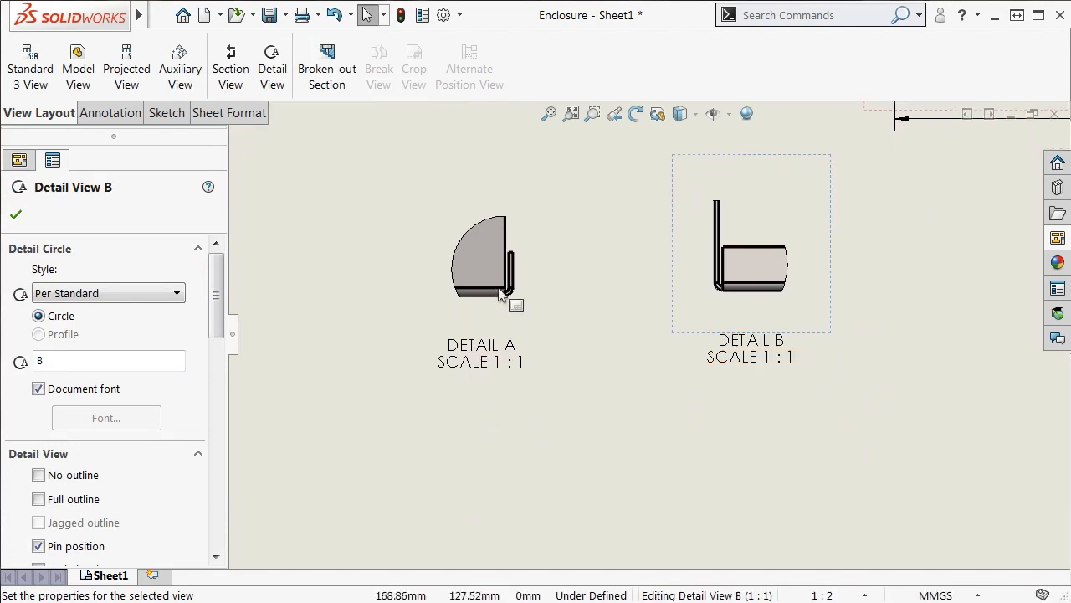
pyautogui.moveTo(219, 259); pyautogui.dragTo(223, 435)
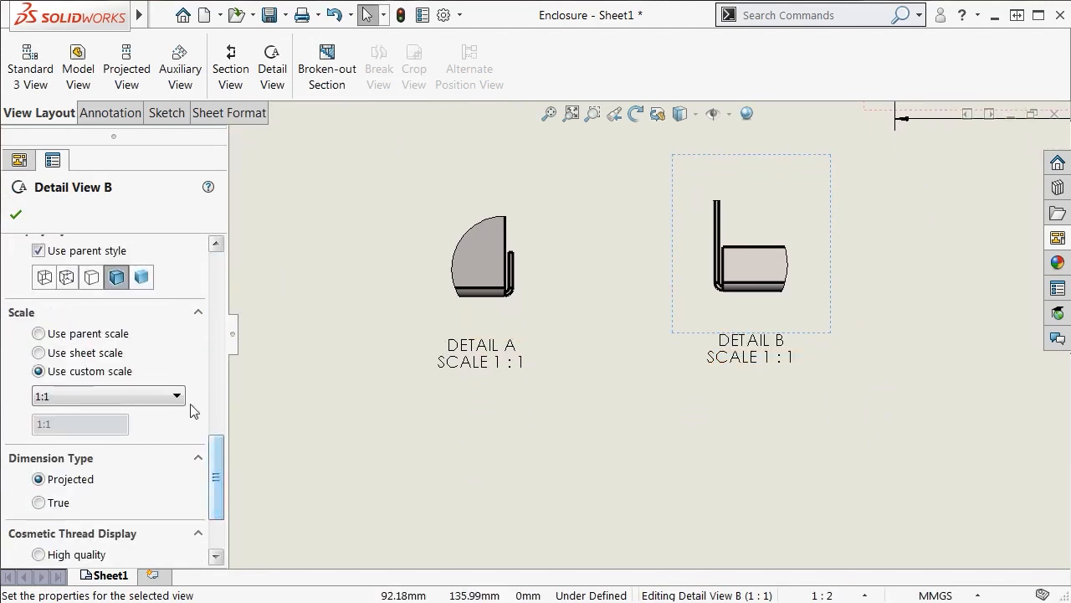
pyautogui.click(183, 398)
pyautogui.click(159, 528)
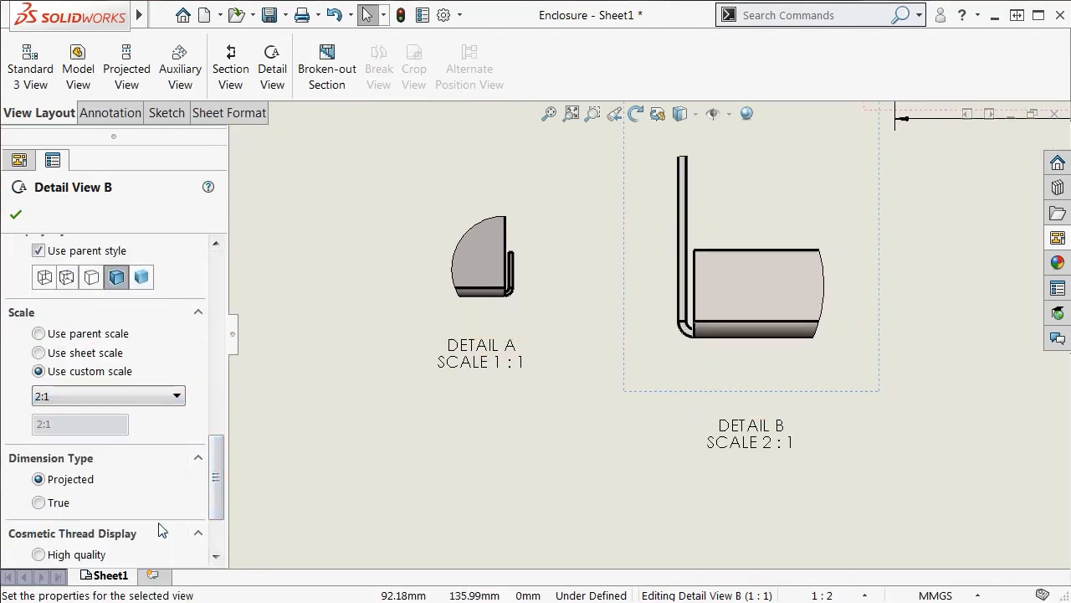
pyautogui.click(473, 288)
pyautogui.click(176, 396)
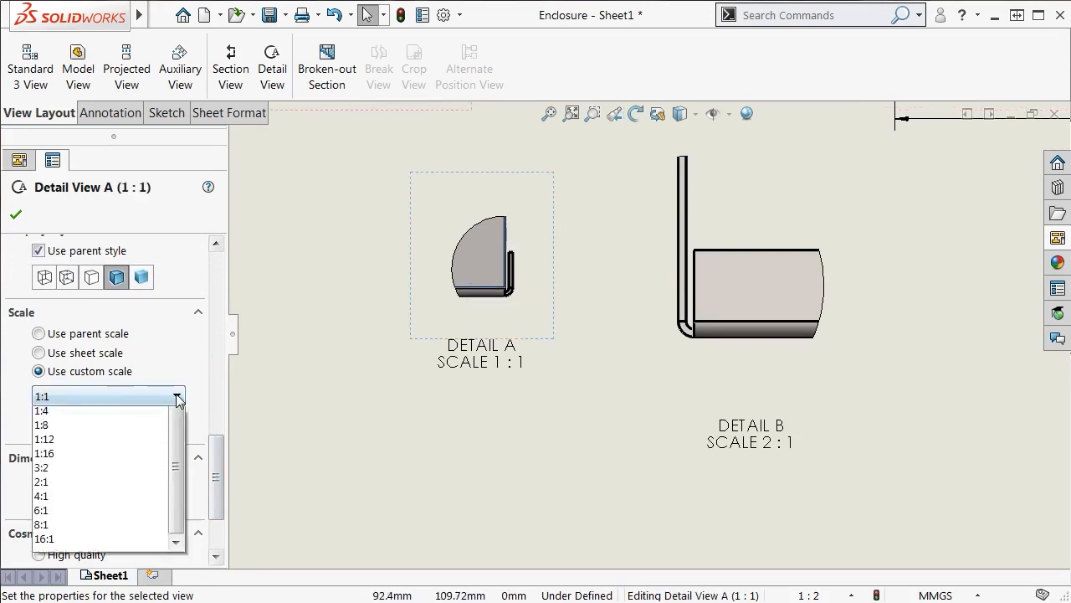
pyautogui.click(156, 529)
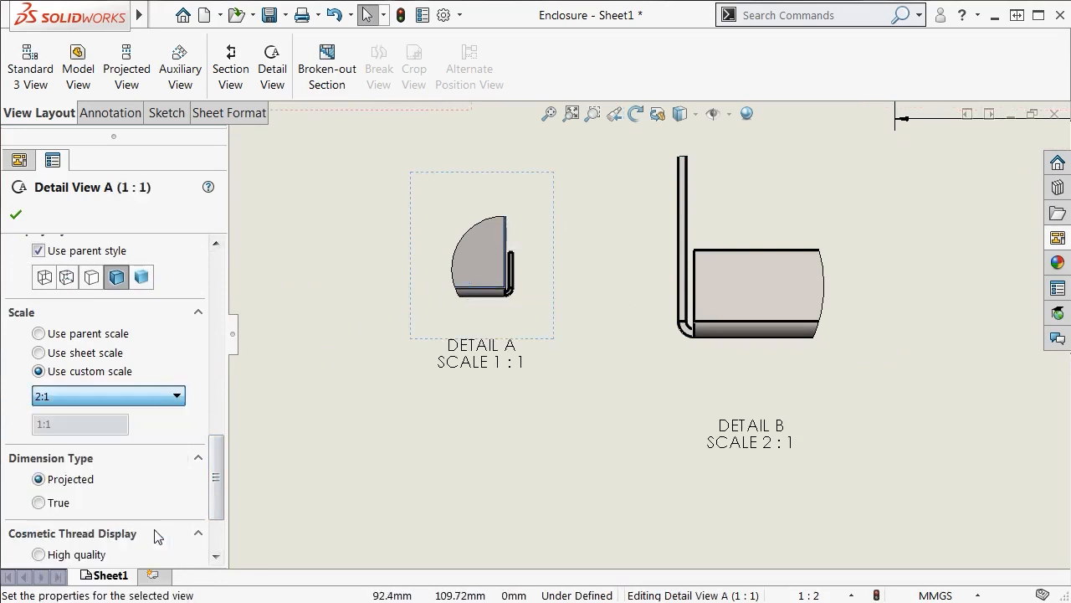
pyautogui.click(266, 478)
# Move both detail views lower on the sheet and farther apart, with Detail A to the left of Detail B.
pyautogui.scroll(3, 452, 400)
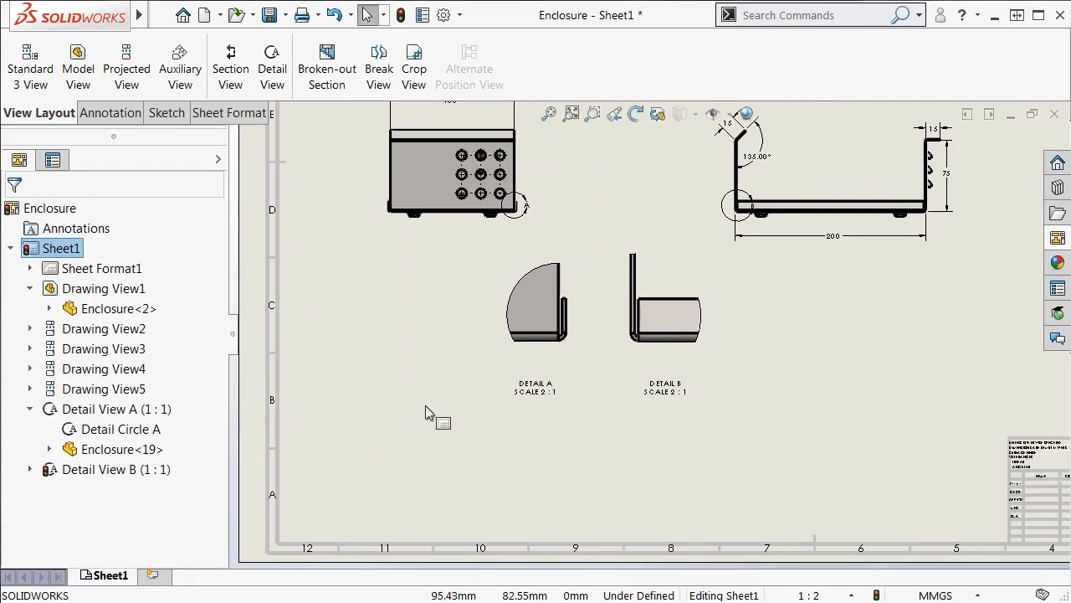
pyautogui.moveTo(527, 372); pyautogui.dragTo(464, 461)
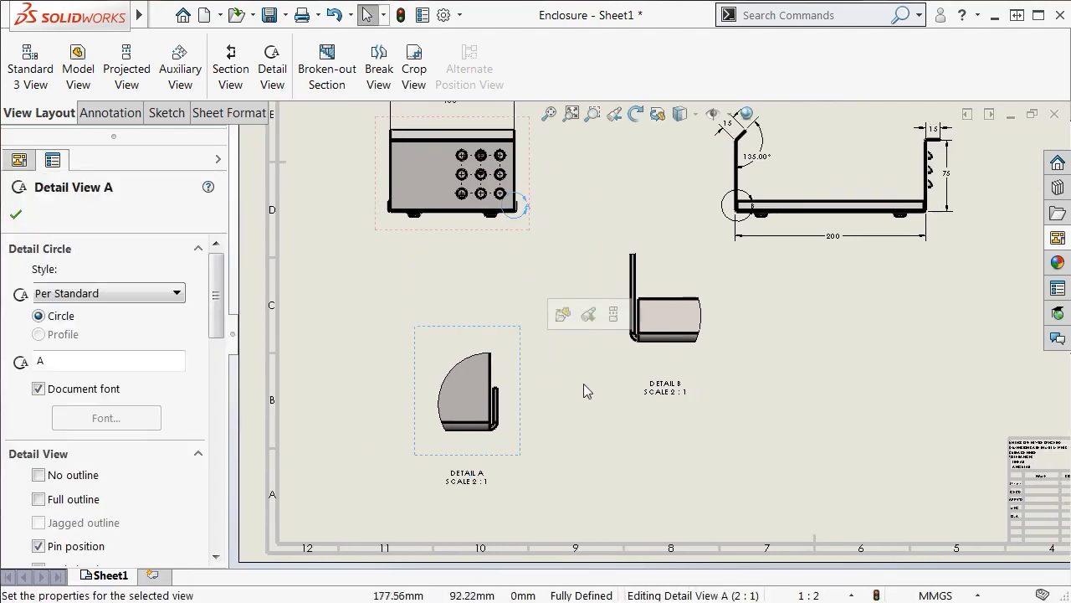
pyautogui.moveTo(636, 368); pyautogui.dragTo(691, 463)
pyautogui.click(660, 492)
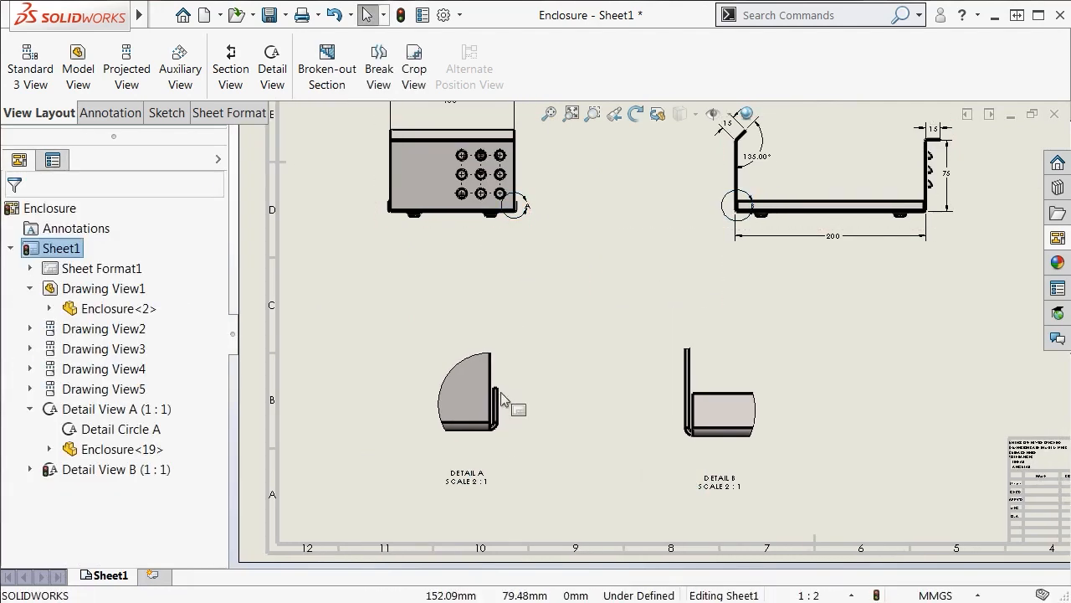
# Import model item dimensions for the edge flange in Detail View A, using Selected feature as the source and not importing into all views.
pyautogui.click(130, 113)
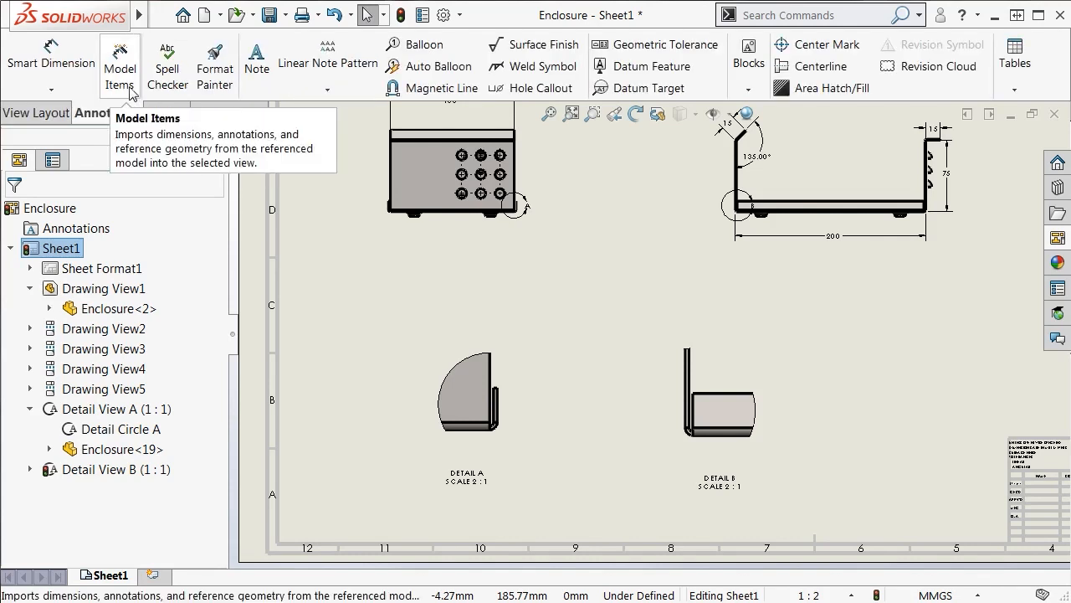
pyautogui.click(120, 75)
pyautogui.moveTo(211, 264); pyautogui.dragTo(186, 308)
pyautogui.click(48, 333)
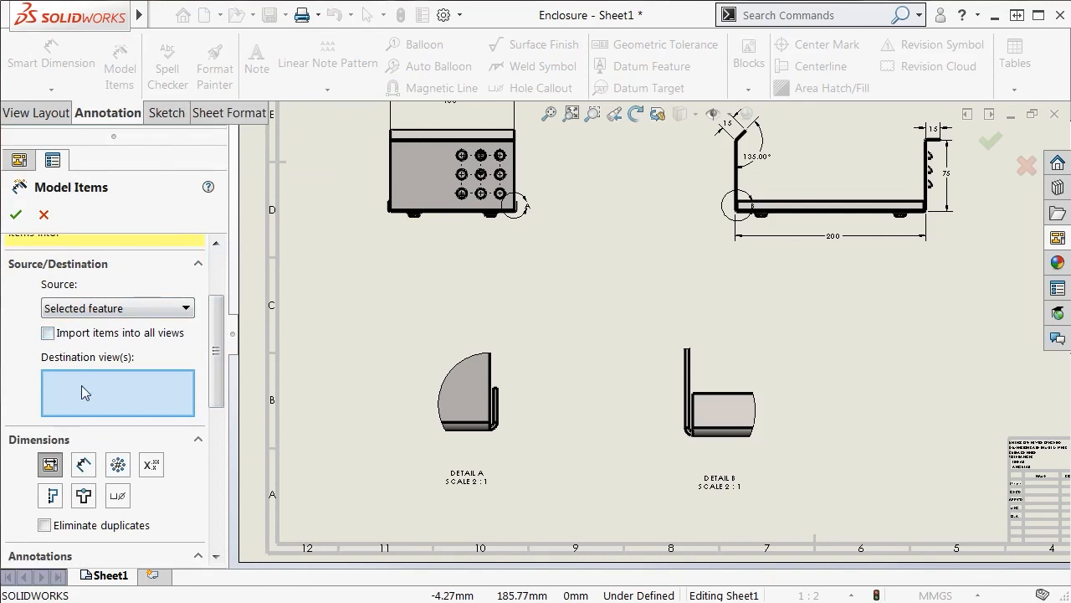
pyautogui.scroll(-4, 477, 430)
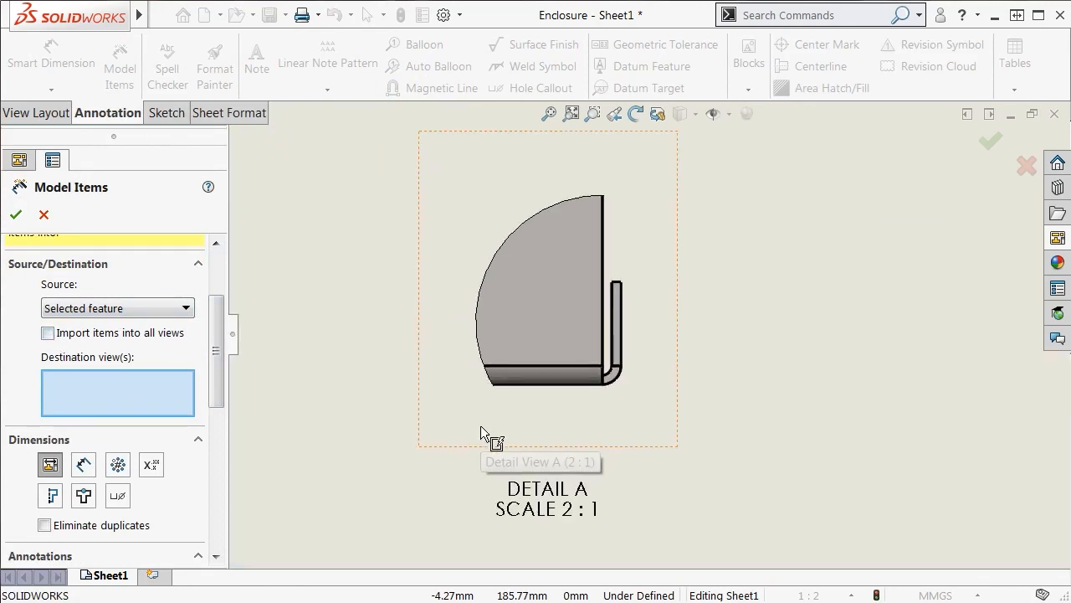
pyautogui.click(619, 348)
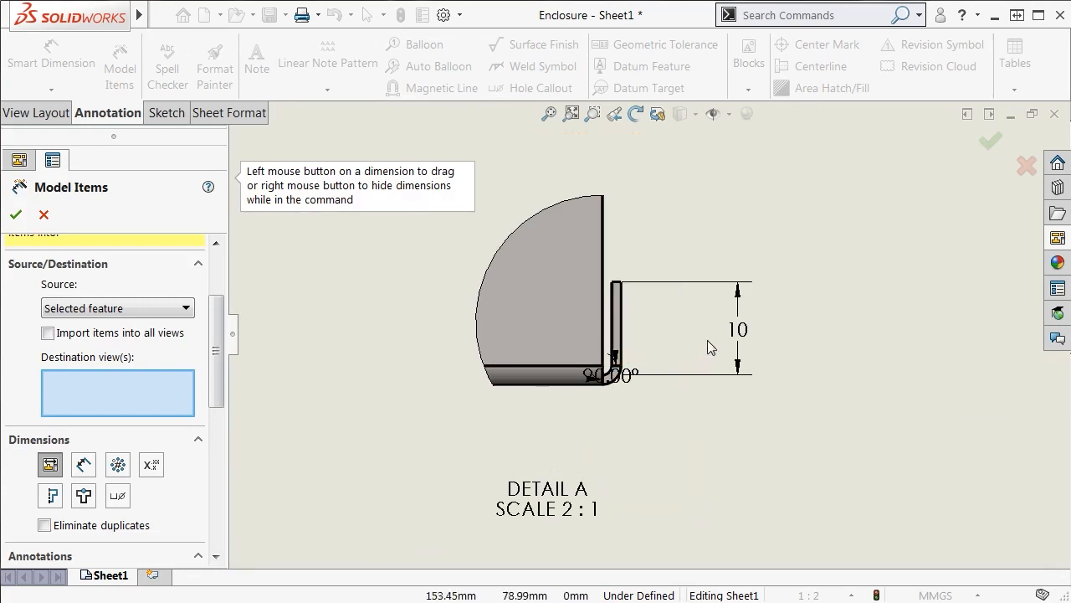
# Place Detail A's 10 dimension closer to the flange and its 90° angle below the bend, and accept the import.
pyautogui.moveTo(736, 345); pyautogui.dragTo(710, 342)
pyautogui.moveTo(611, 392); pyautogui.dragTo(641, 421)
pyautogui.click(981, 141)
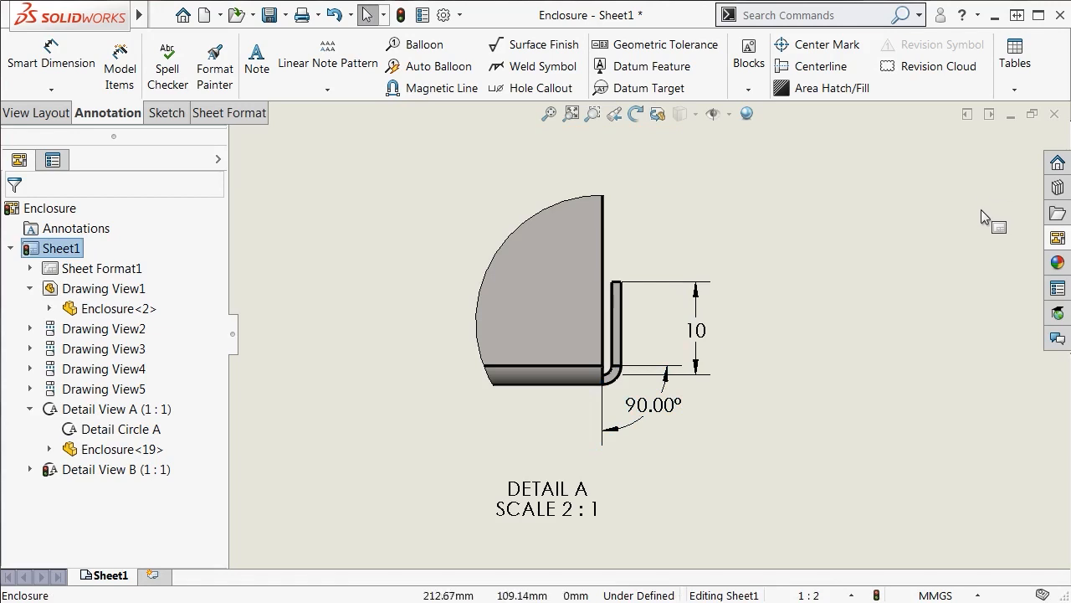
# Dimension the sheet thickness and the inner bend radius in Detail View B with Smart Dimension.
pyautogui.moveTo(915, 216)
pyautogui.mouseDown(button='middle')
pyautogui.moveTo(755, 279)
pyautogui.moveTo(463, 253)
pyautogui.mouseUp(button='middle')
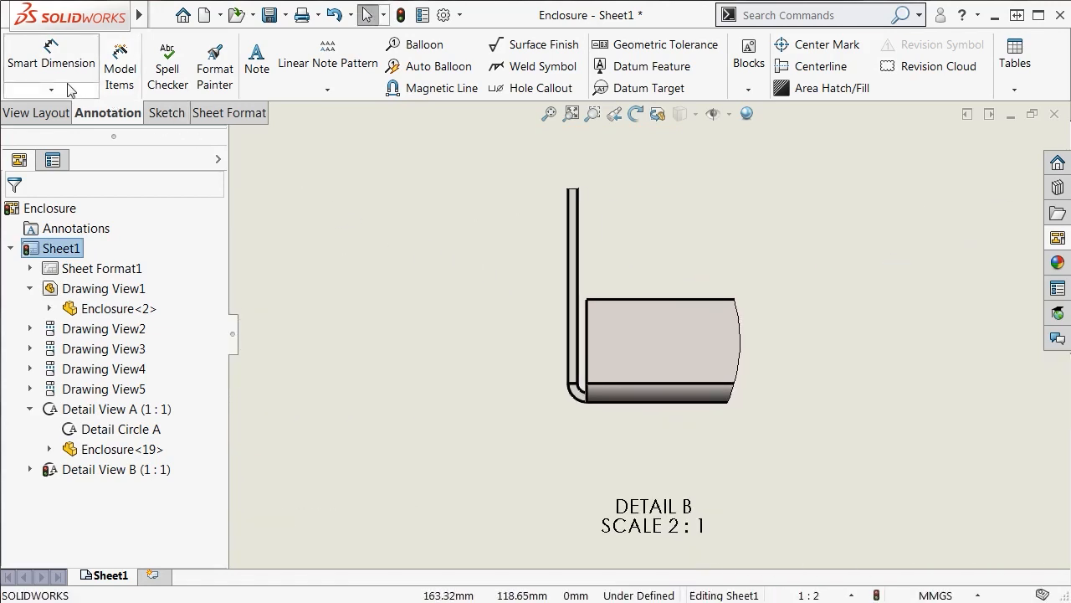
pyautogui.click(51, 56)
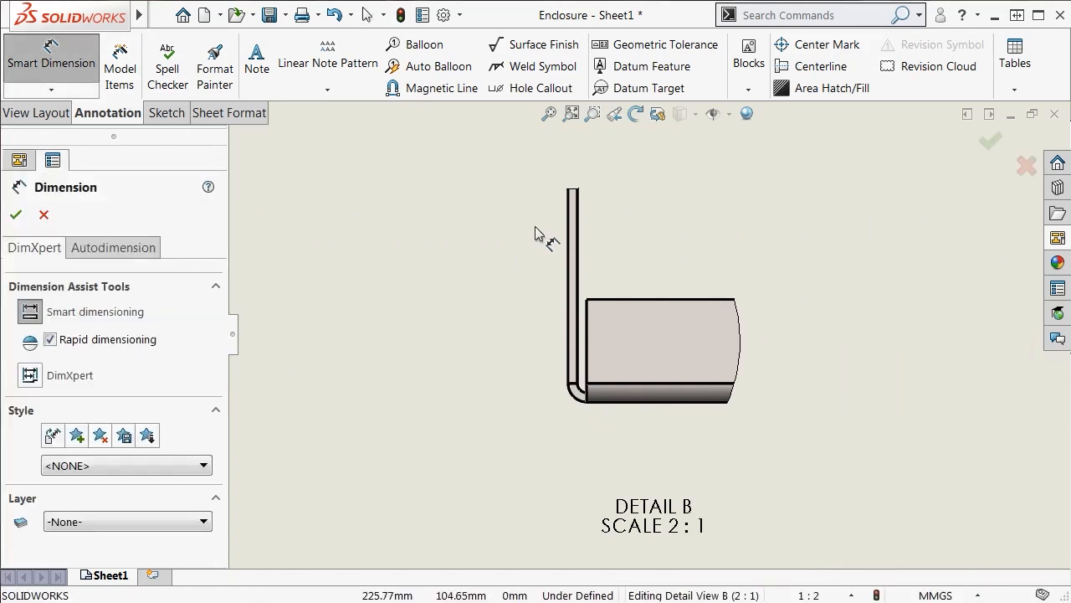
pyautogui.click(569, 241)
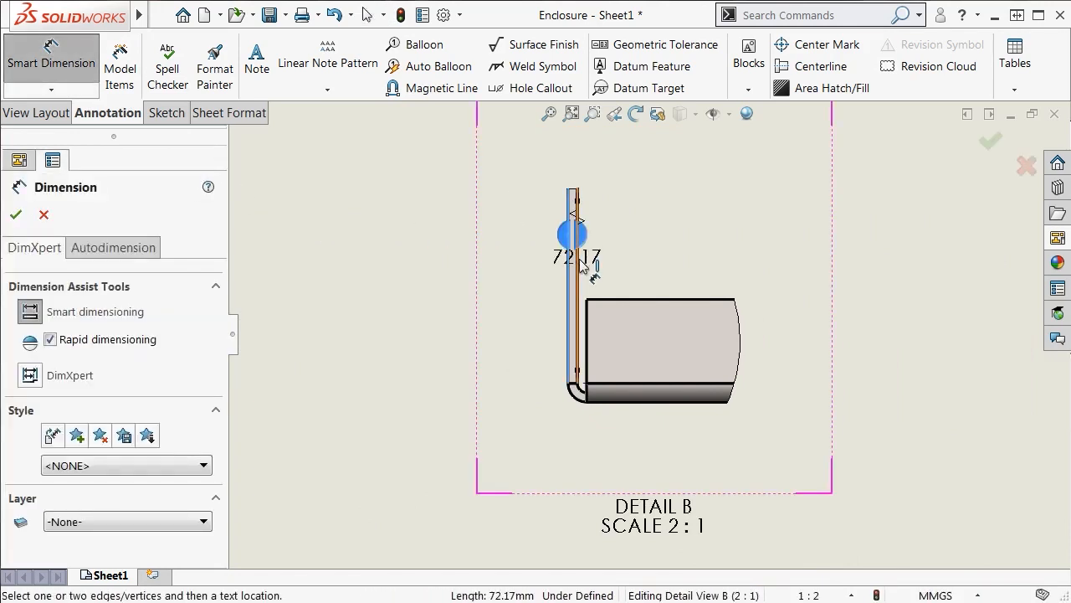
pyautogui.click(576, 242)
pyautogui.click(507, 214)
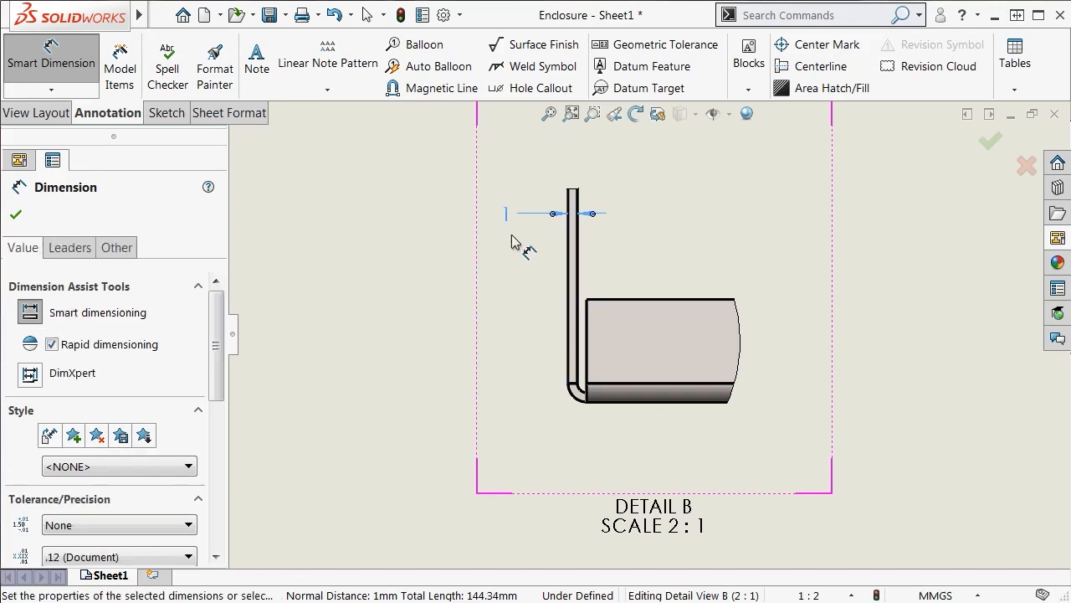
pyautogui.click(578, 392)
pyautogui.click(473, 452)
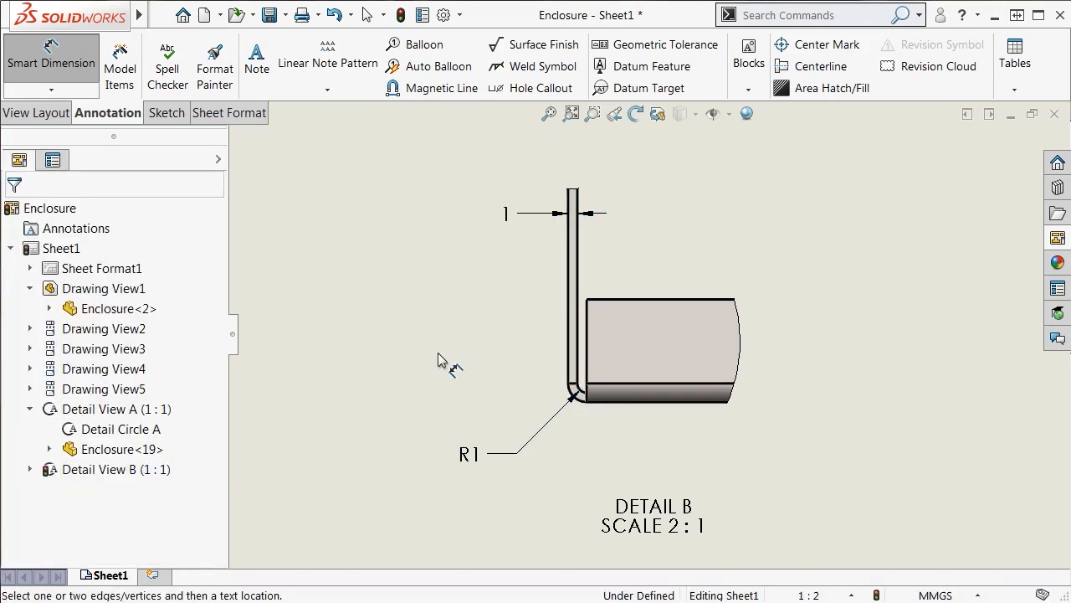
# Exit the dimension command and open the sheet format for editing at the title block's material field.
pyautogui.click(572, 114)
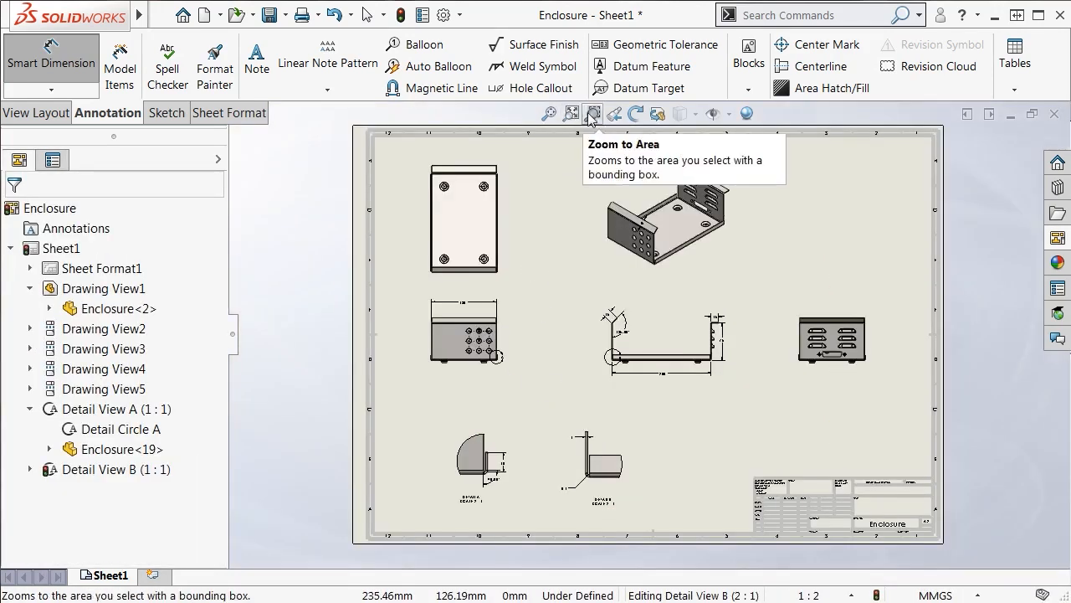
pyautogui.click(592, 114)
pyautogui.moveTo(745, 466); pyautogui.dragTo(954, 557)
pyautogui.press('Escape')
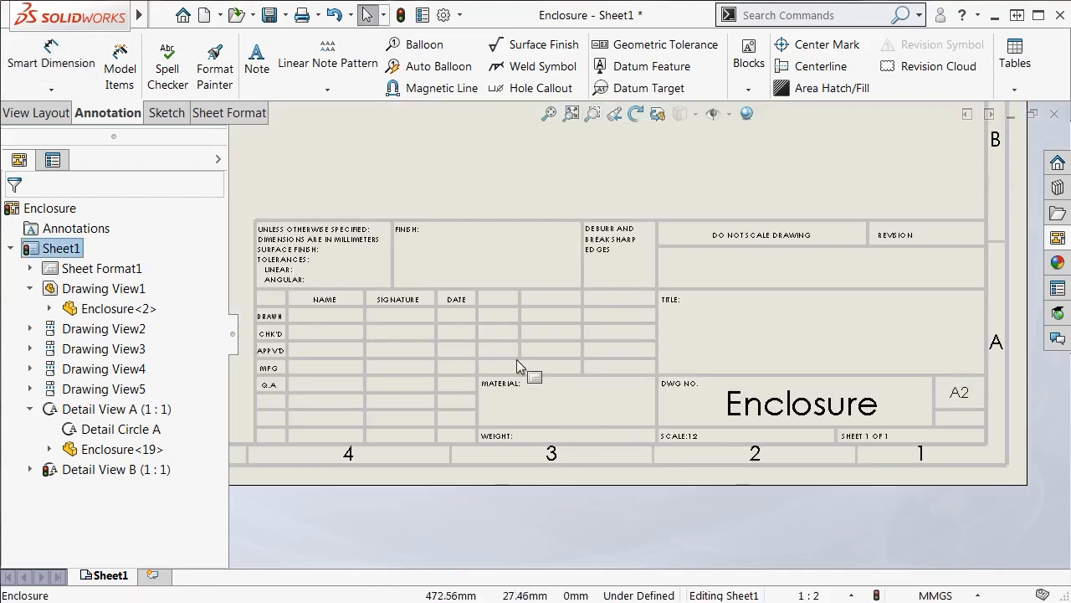
pyautogui.click(228, 112)
pyautogui.click(33, 67)
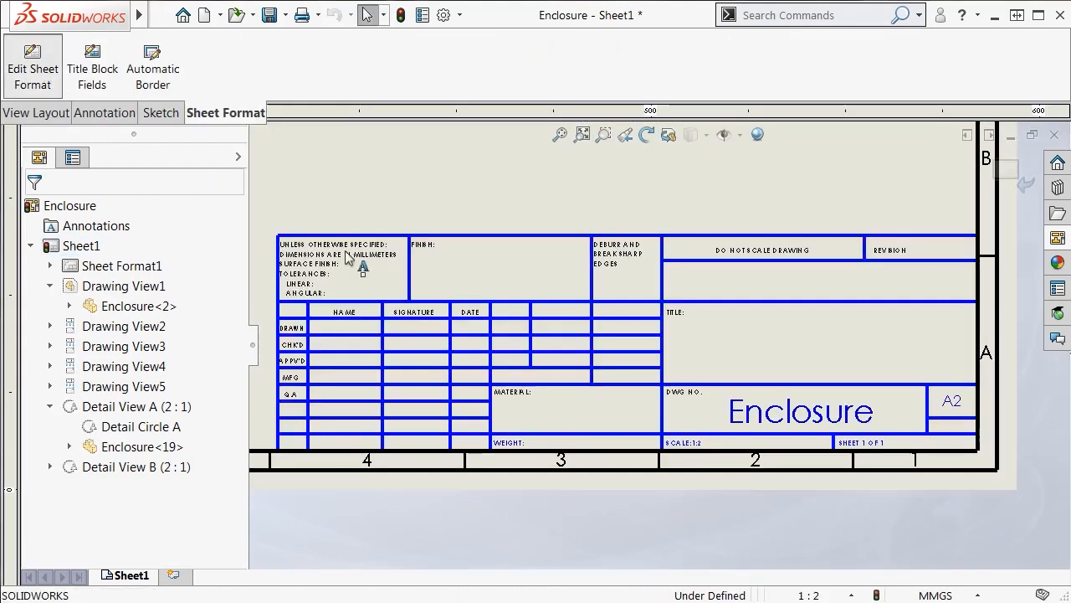
pyautogui.scroll(-3, 583, 426)
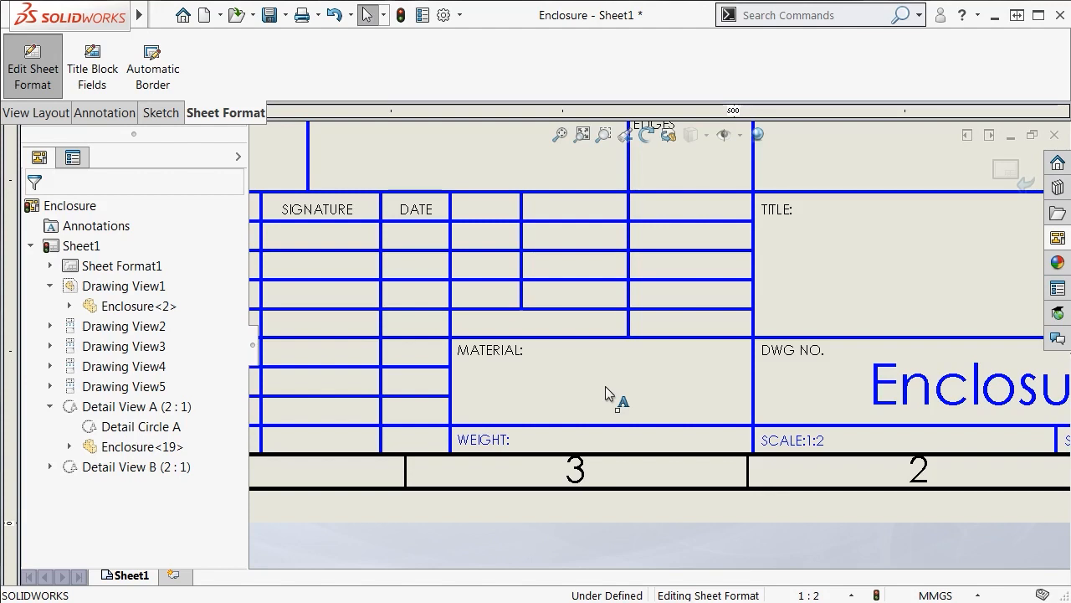
# Leave sheet format editing, switch to the Enclosure part and open its custom file properties.
pyautogui.click(1009, 174)
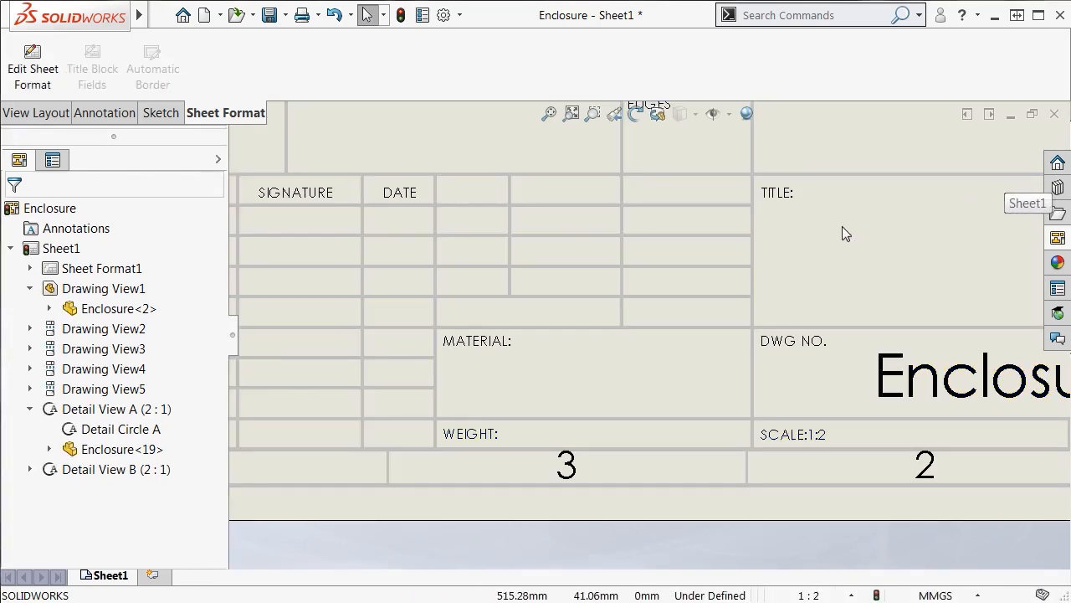
pyautogui.hotkey('ctrl', 'Tab')
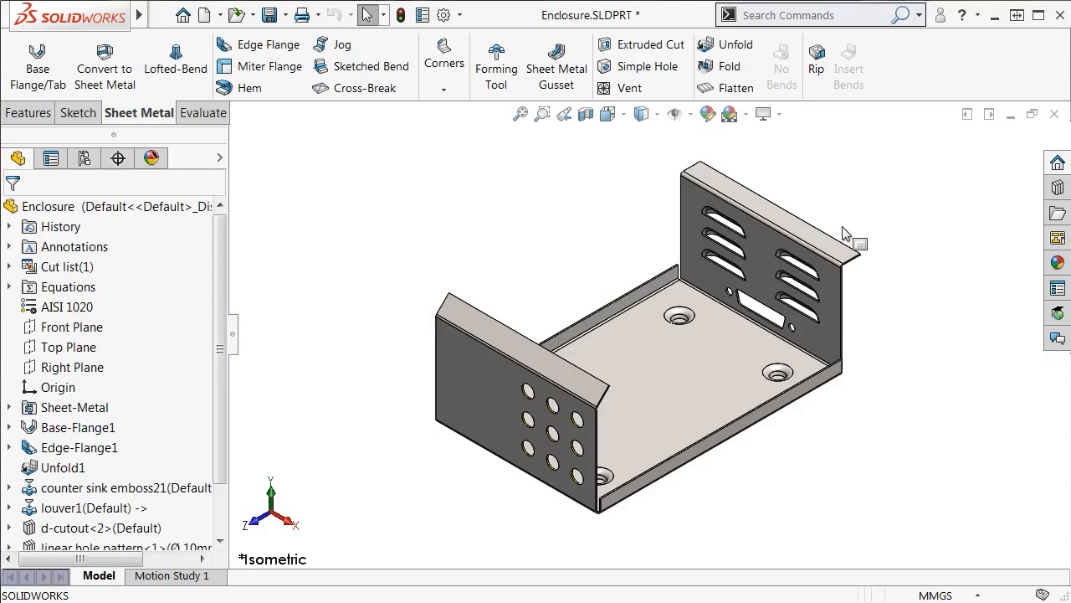
pyautogui.click(163, 15)
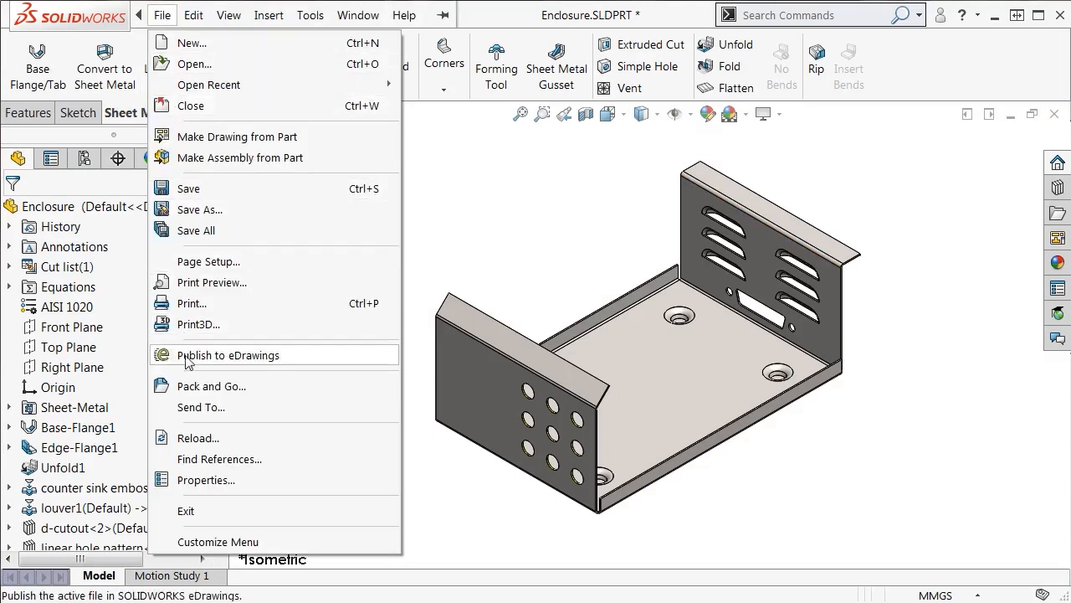
pyautogui.click(350, 494)
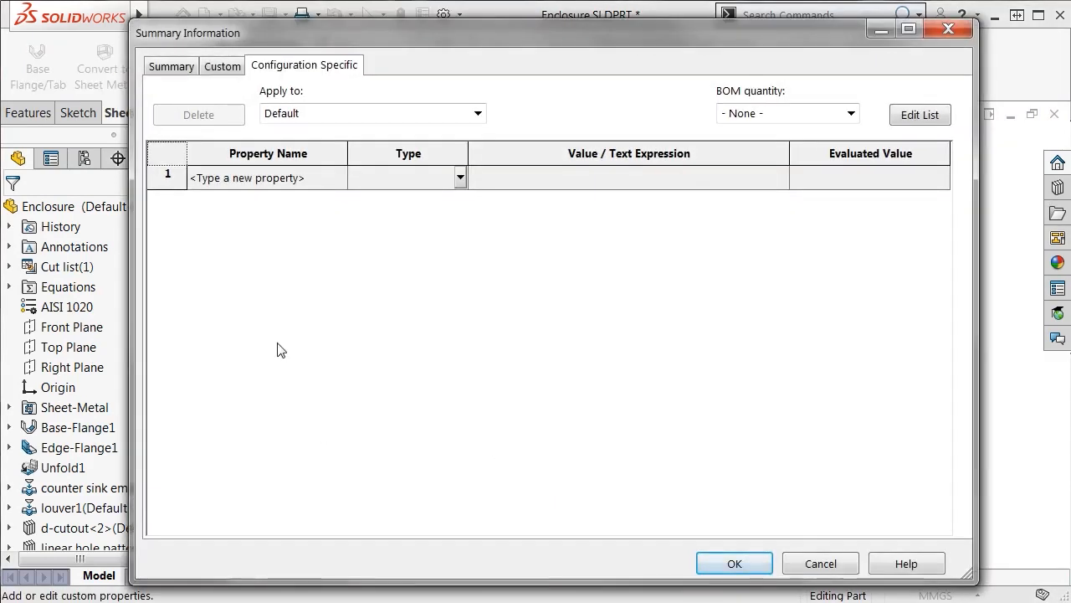
pyautogui.click(225, 70)
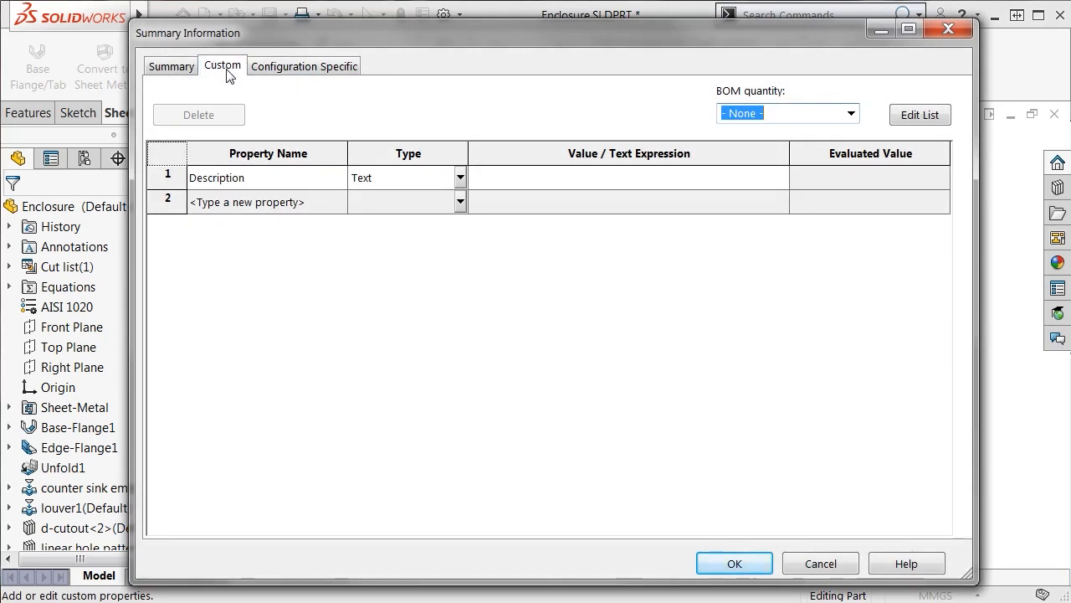
# Define a Material custom property of type Text linked to the part's material, accept it and return to the drawing.
pyautogui.click(234, 185)
pyautogui.click(339, 178)
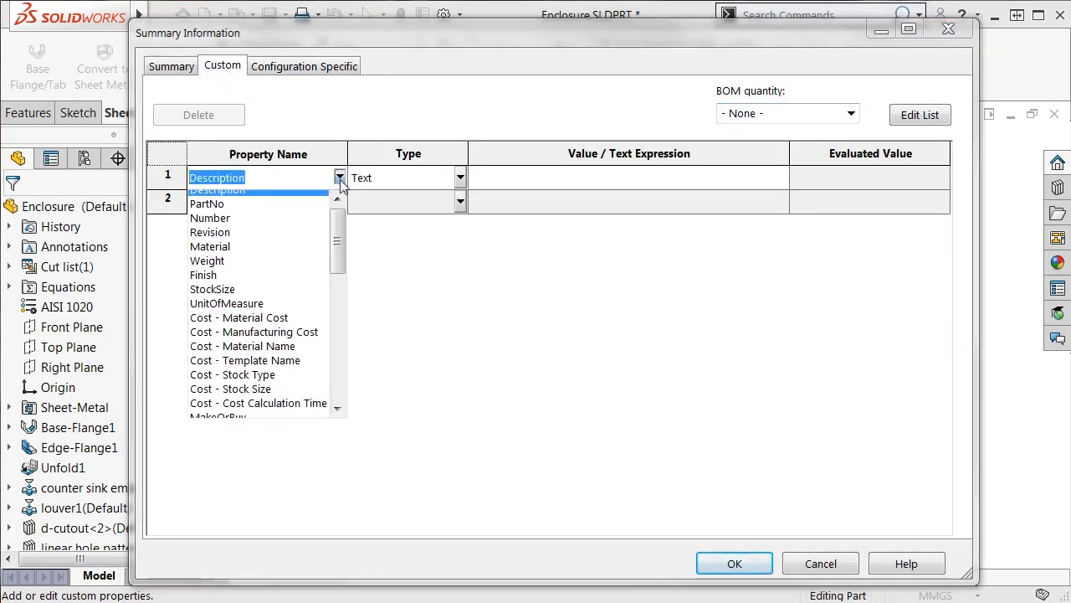
pyautogui.click(305, 256)
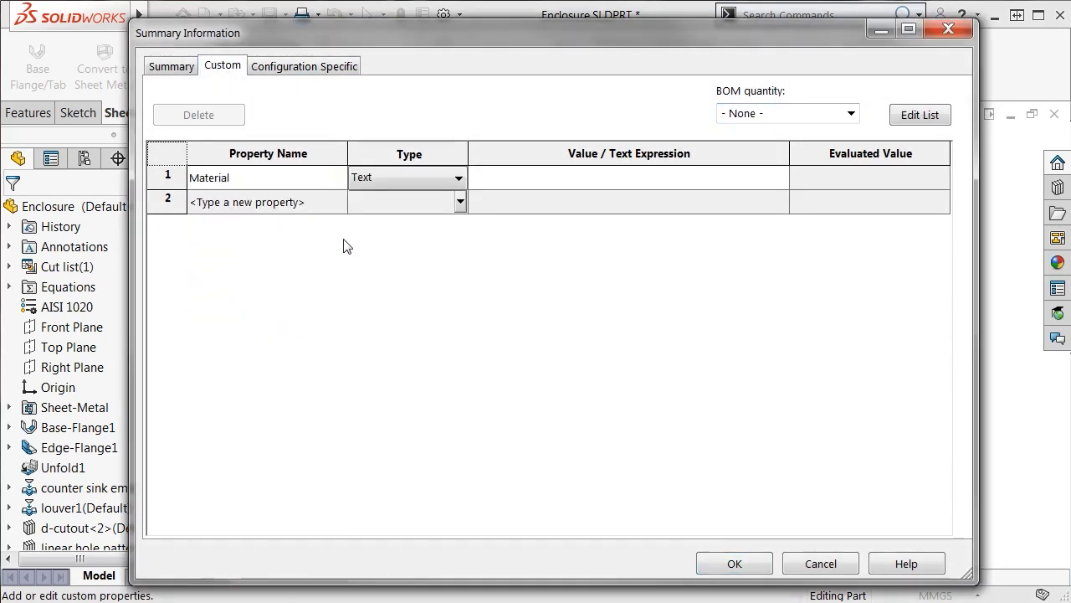
pyautogui.click(457, 179)
pyautogui.click(460, 199)
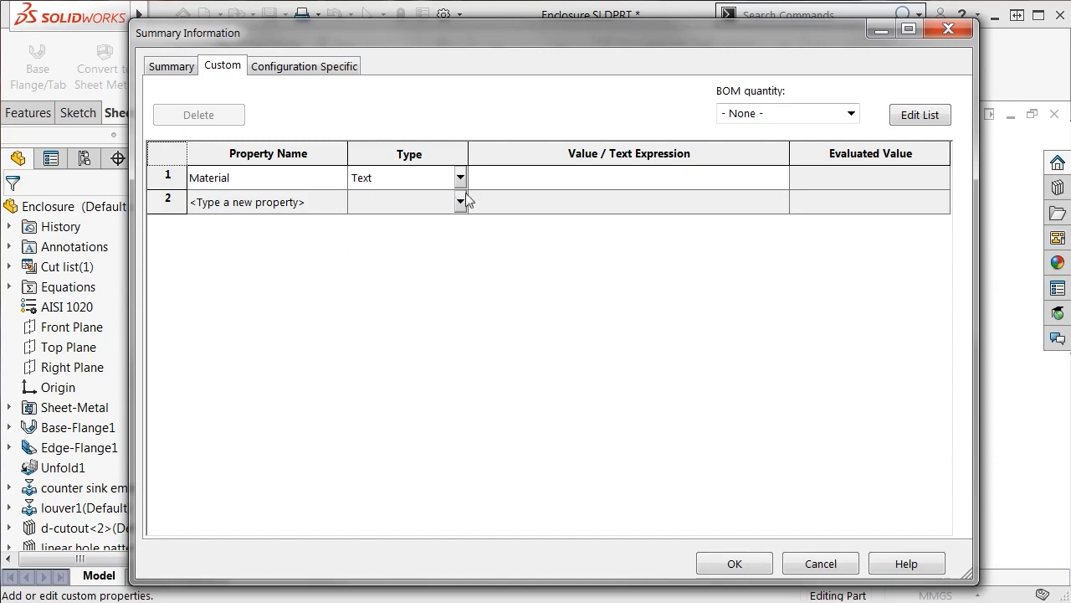
pyautogui.click(540, 179)
pyautogui.click(781, 178)
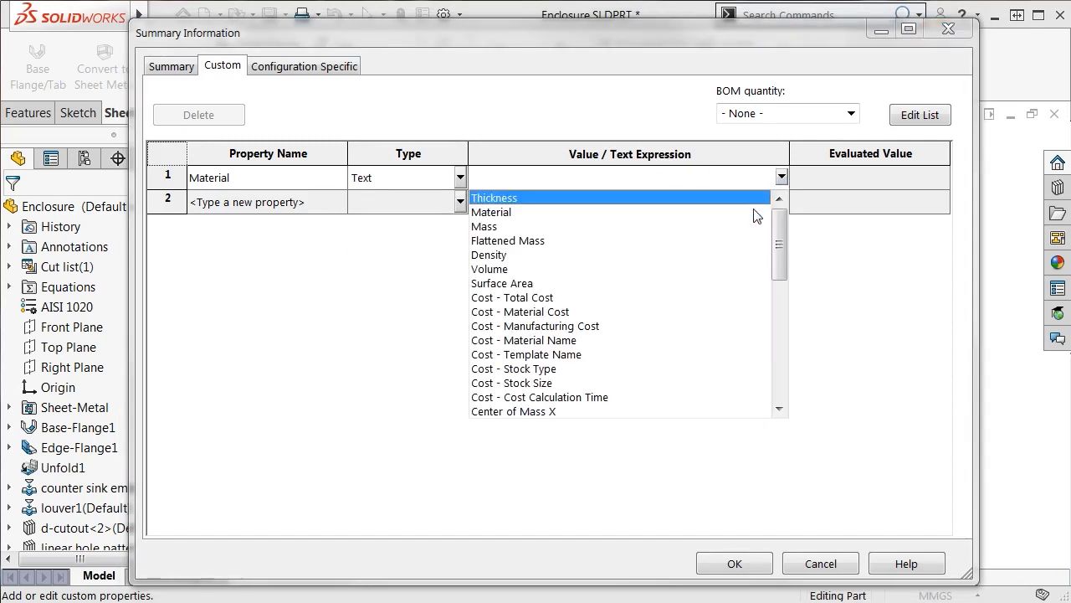
pyautogui.click(754, 214)
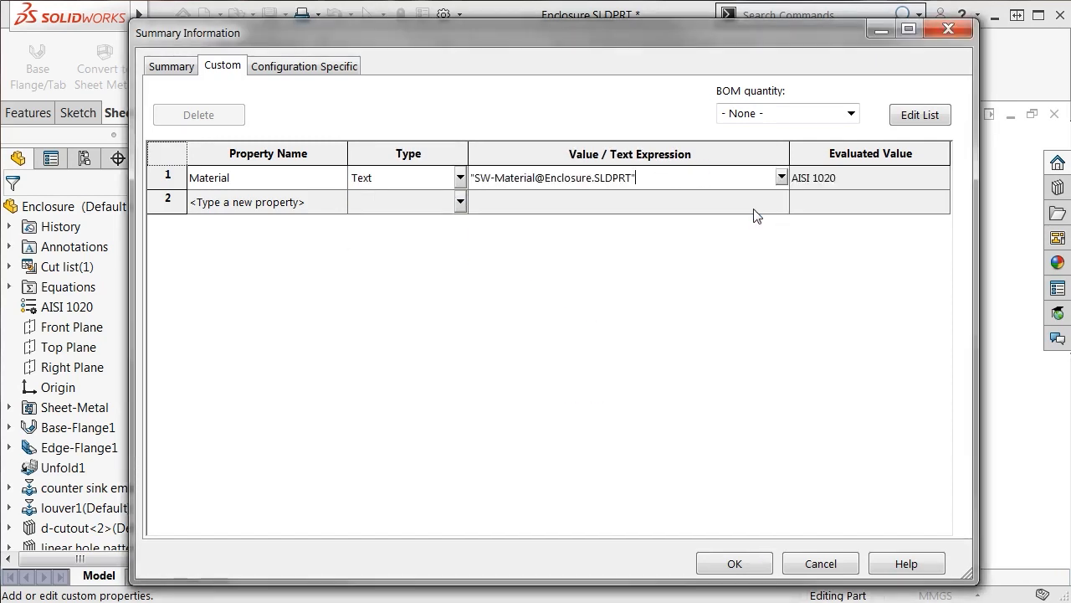
pyautogui.click(748, 559)
pyautogui.hotkey('ctrl', 'Tab')
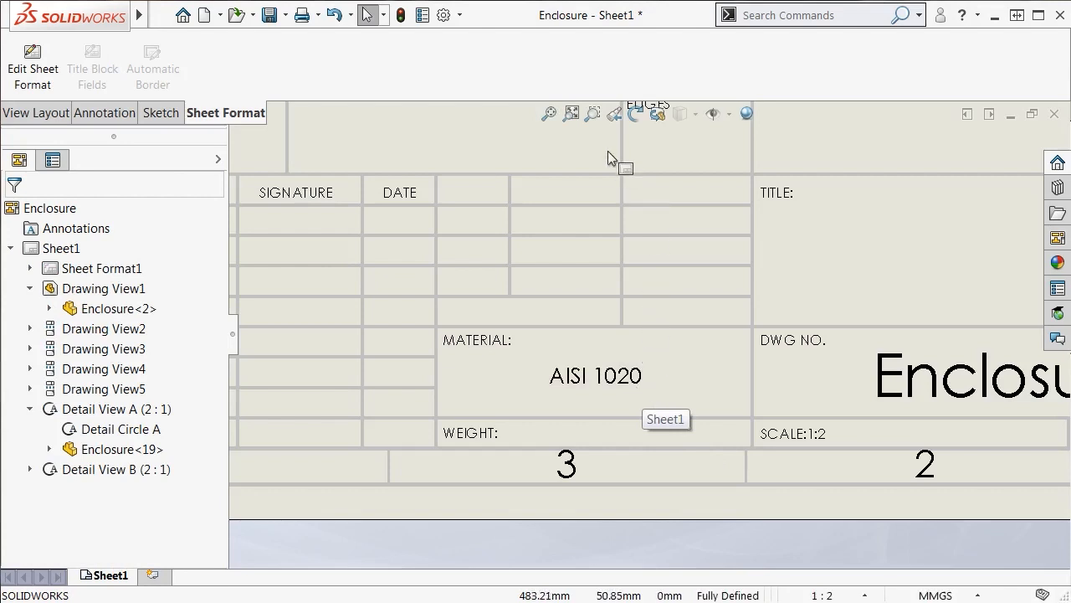
# Add a second sheet to the Enclosure drawing and rename it Punch Table.
pyautogui.click(572, 114)
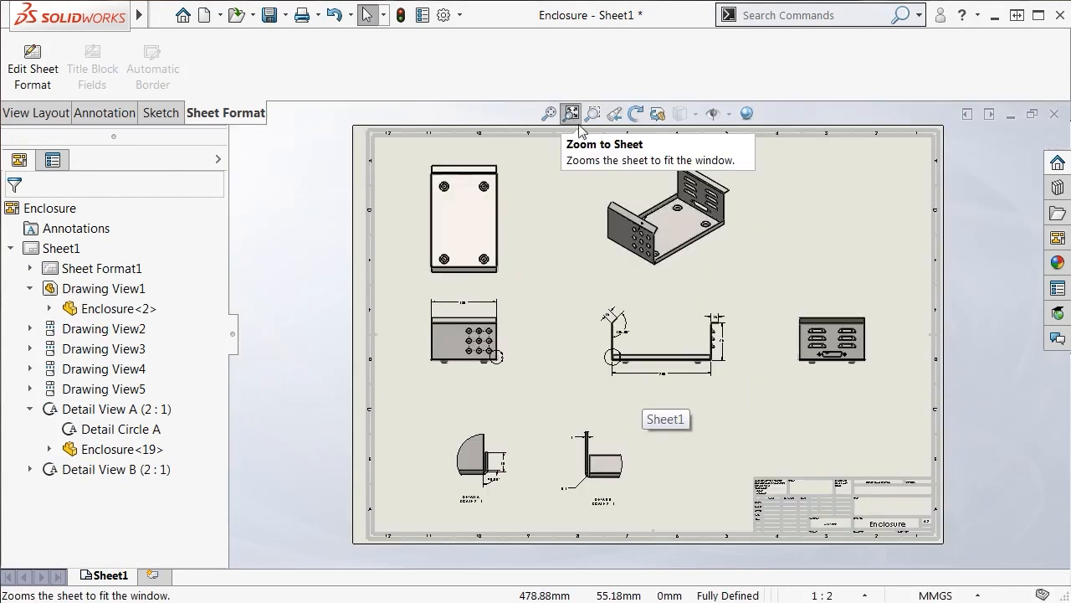
pyautogui.click(858, 217)
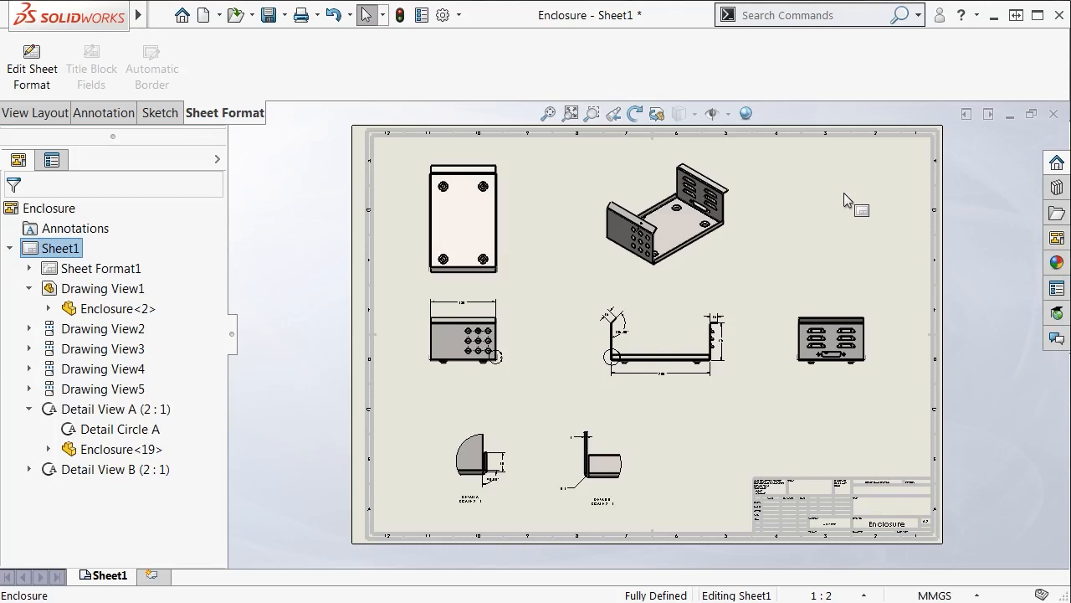
pyautogui.click(154, 575)
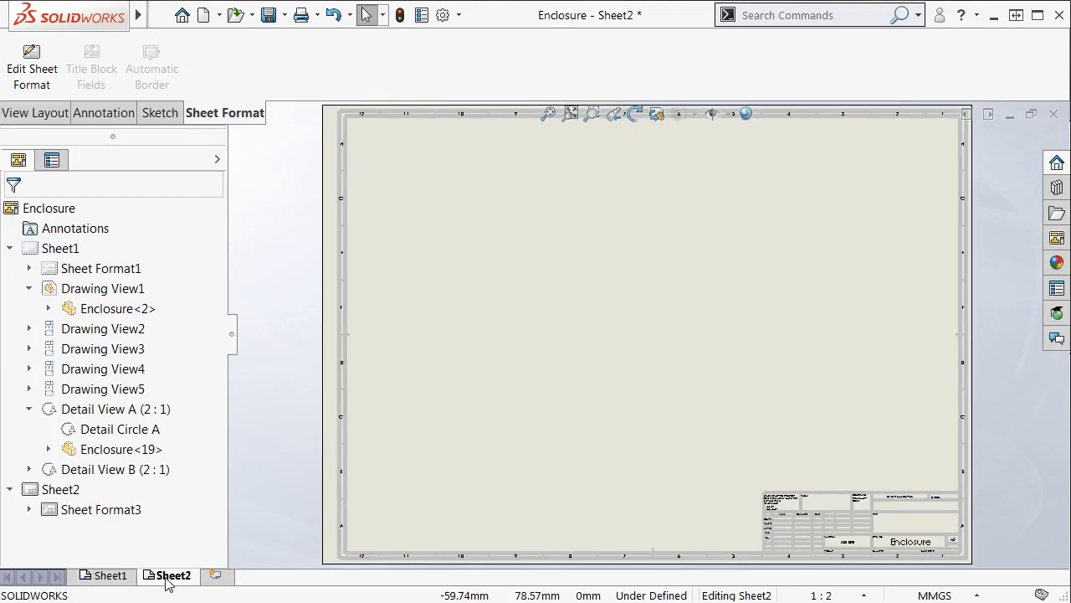
pyautogui.rightClick(165, 577)
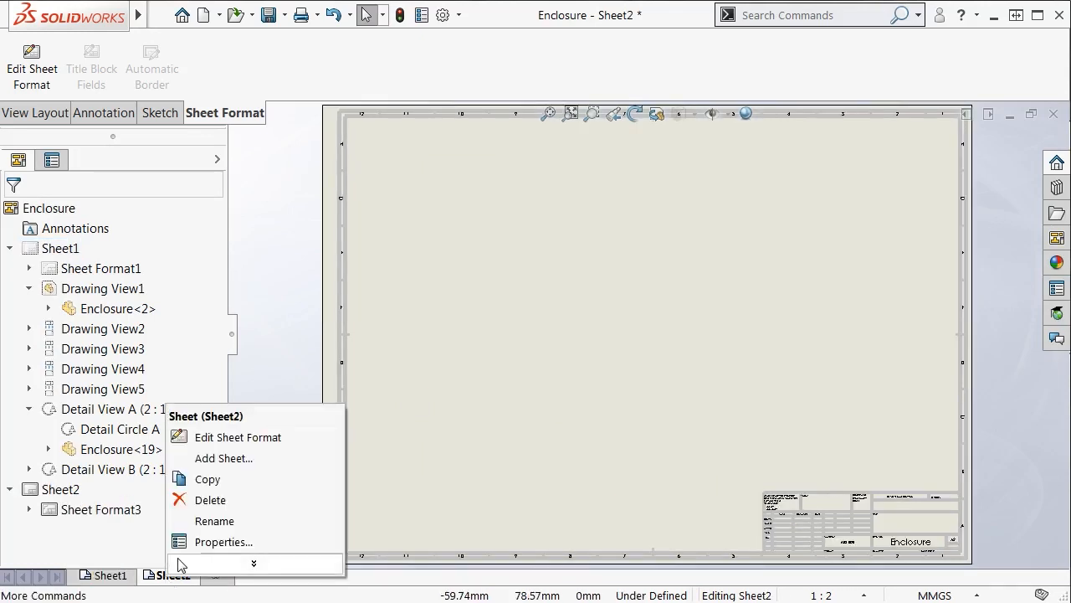
pyautogui.click(267, 520)
pyautogui.write('Punch')
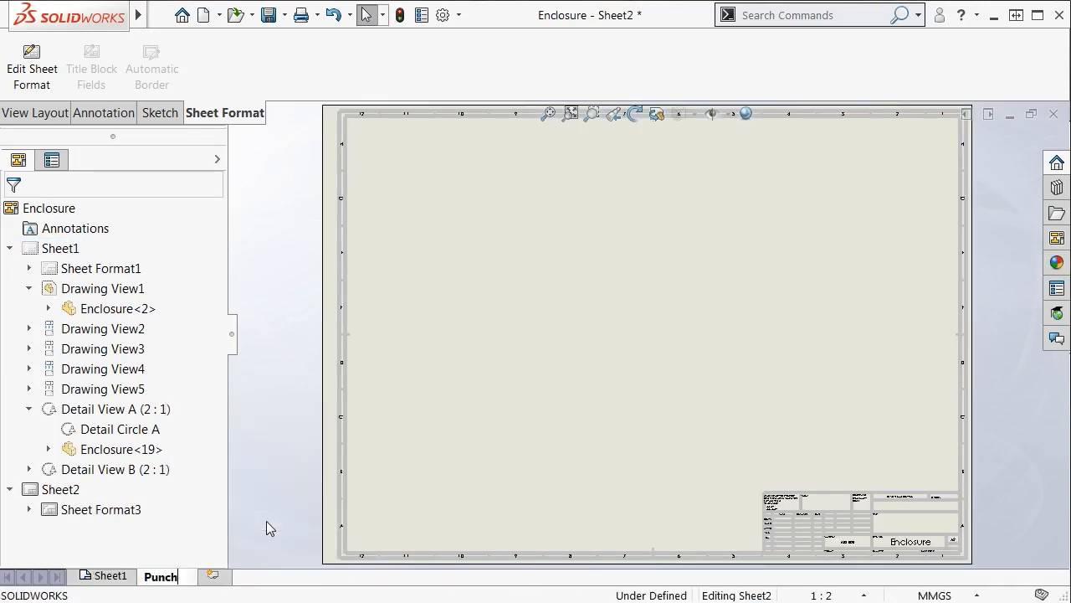
pyautogui.write(' Table')
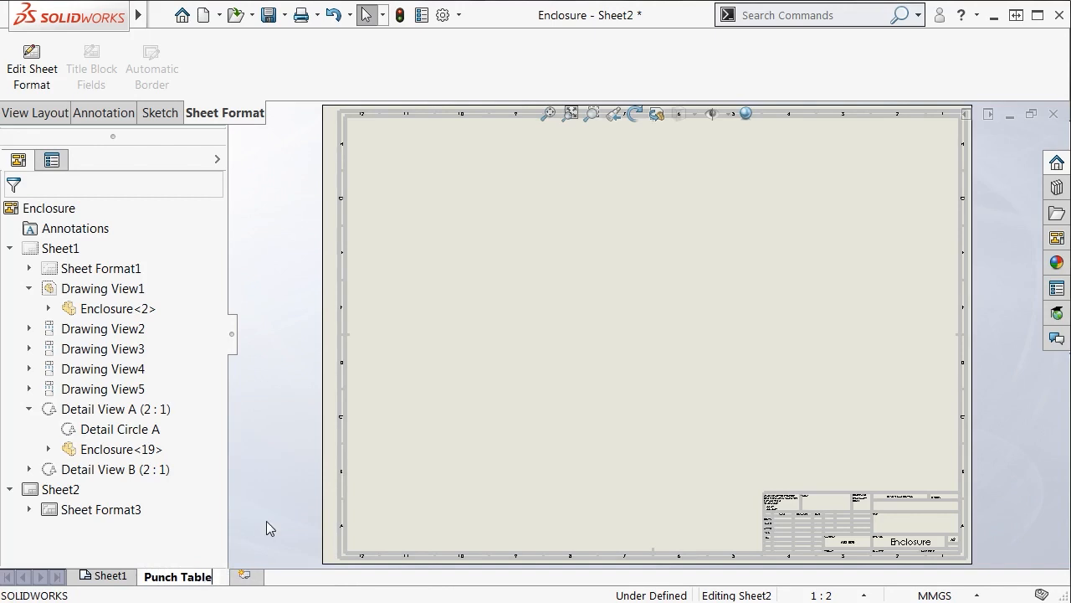
pyautogui.press('Return')
# Rename the drawing's first sheet as Model Views.
pyautogui.click(124, 576)
pyautogui.rightClick(124, 578)
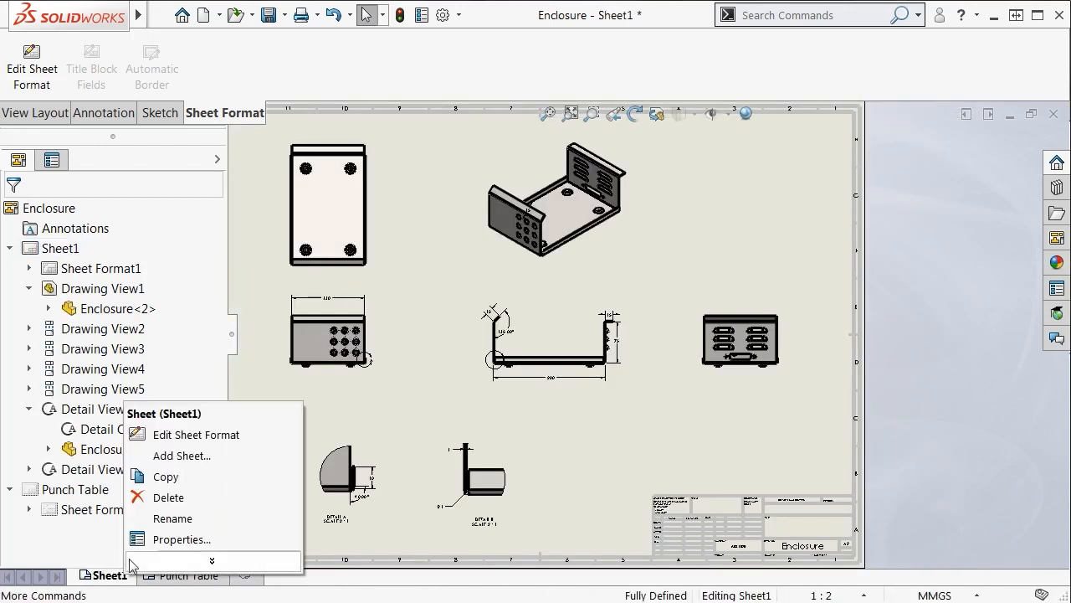
pyautogui.click(214, 520)
pyautogui.write('Model Views')
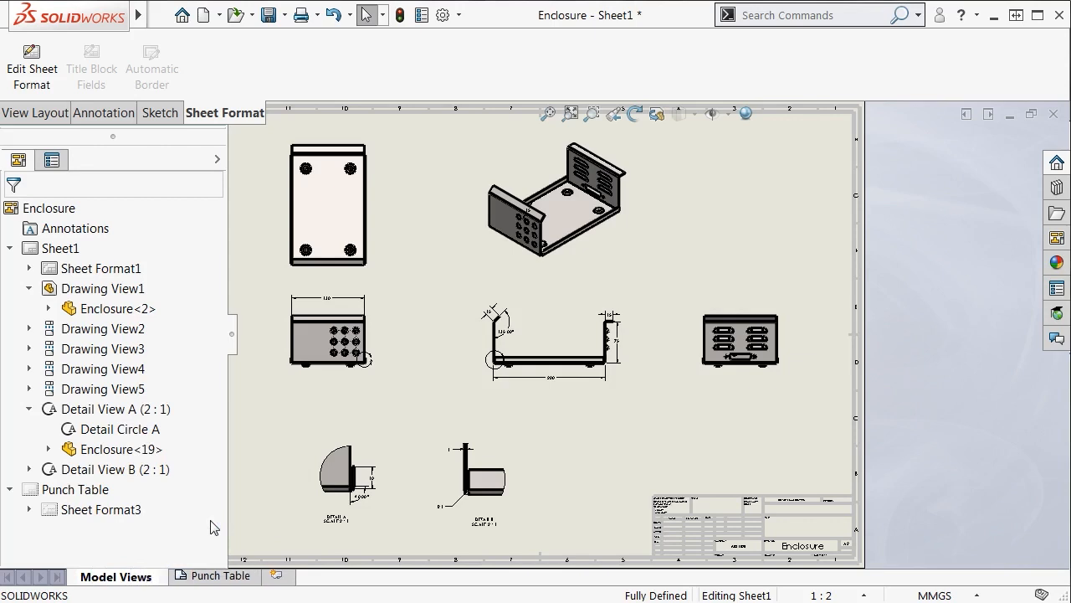
pyautogui.press('Return')
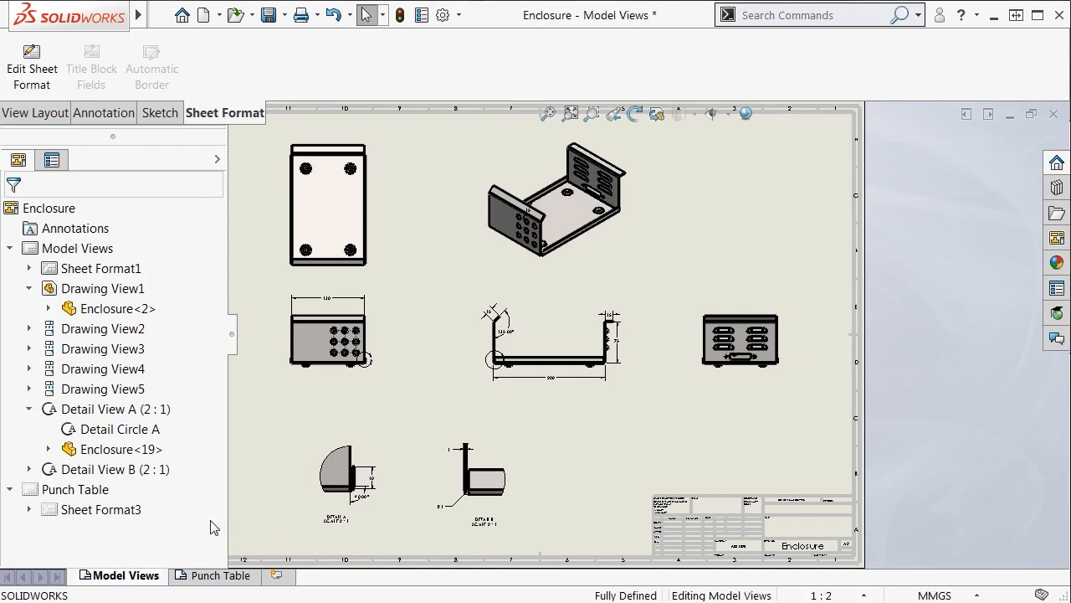
# Attach a leader note to the top view's upper-right countersink reading "Created using library and form features. See Punch Table for details.".
pyautogui.click(123, 116)
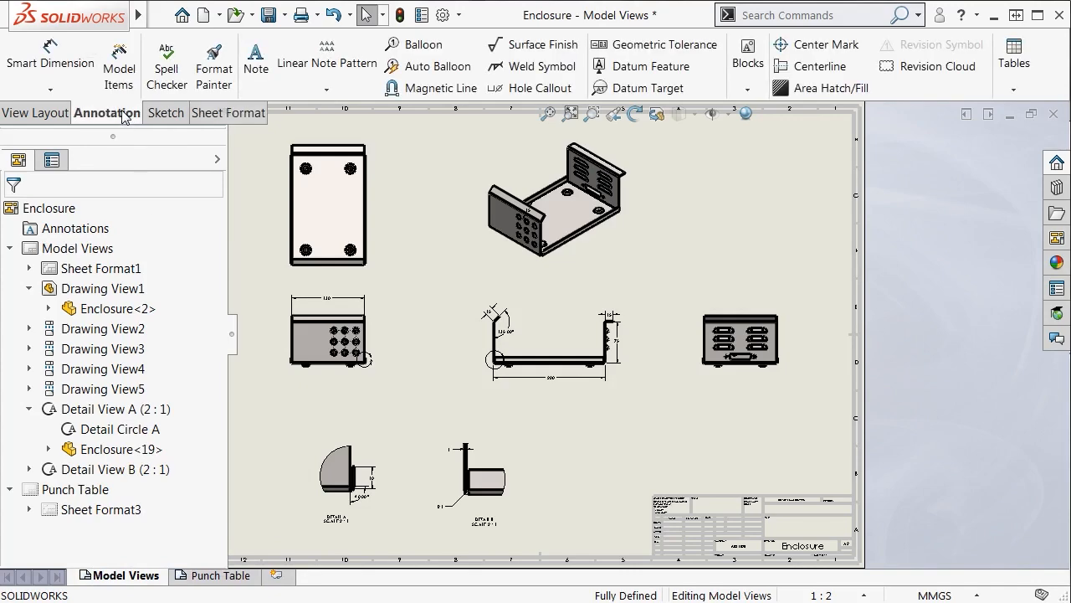
pyautogui.click(256, 62)
pyautogui.scroll(-6, 337, 186)
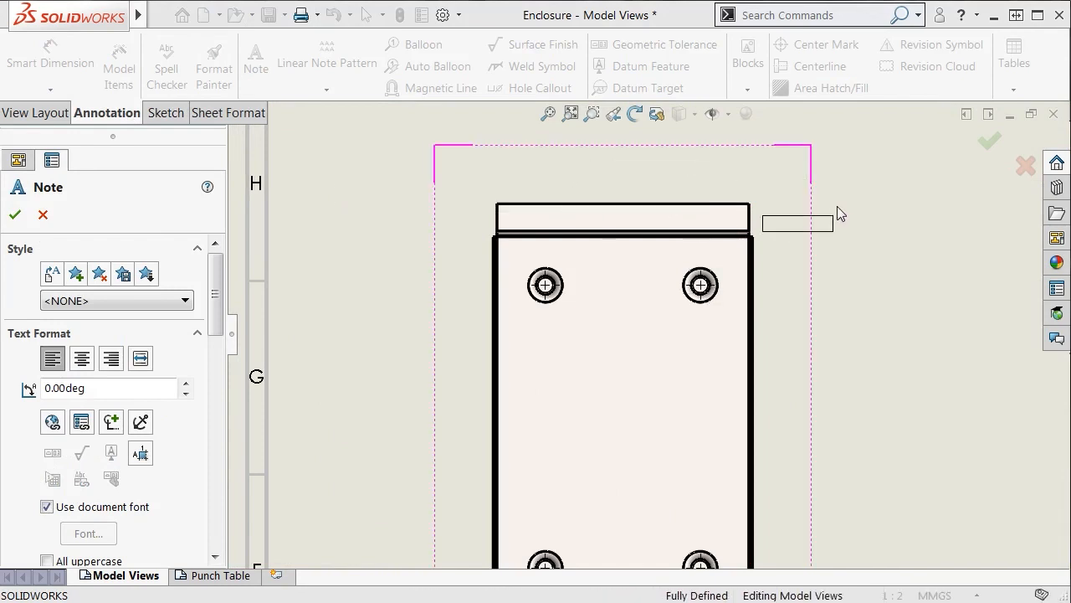
pyautogui.moveTo(837, 213); pyautogui.dragTo(583, 268, button='middle')
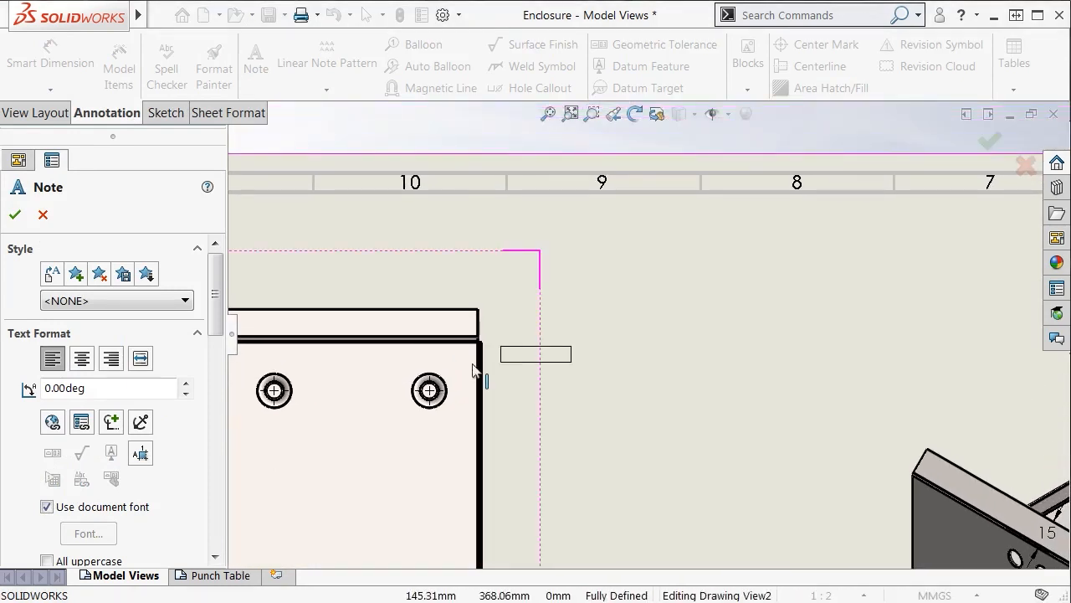
pyautogui.click(441, 378)
pyautogui.click(545, 271)
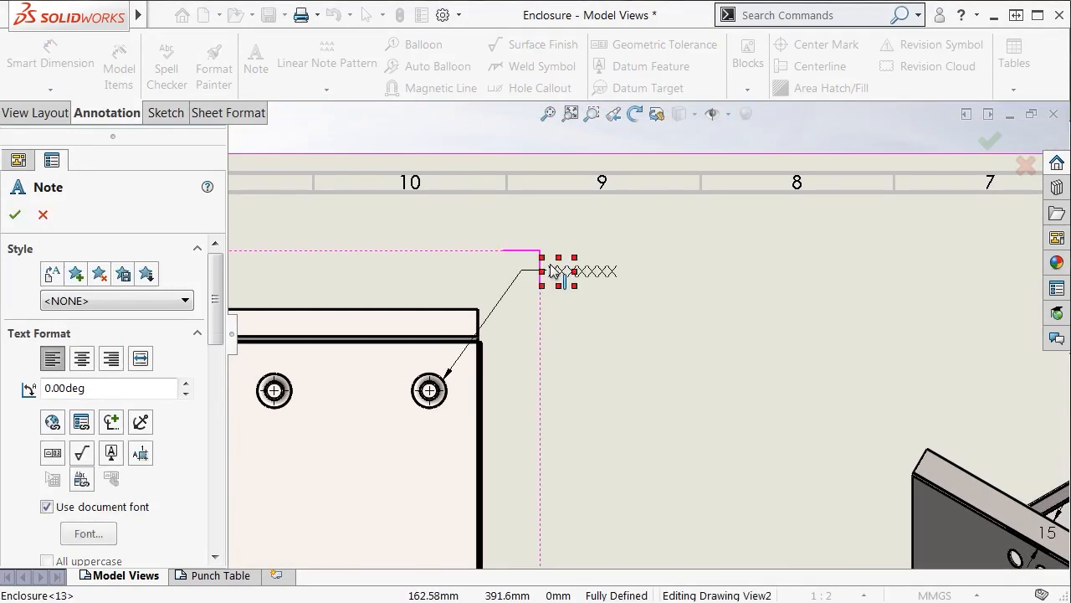
pyautogui.write('Creat')
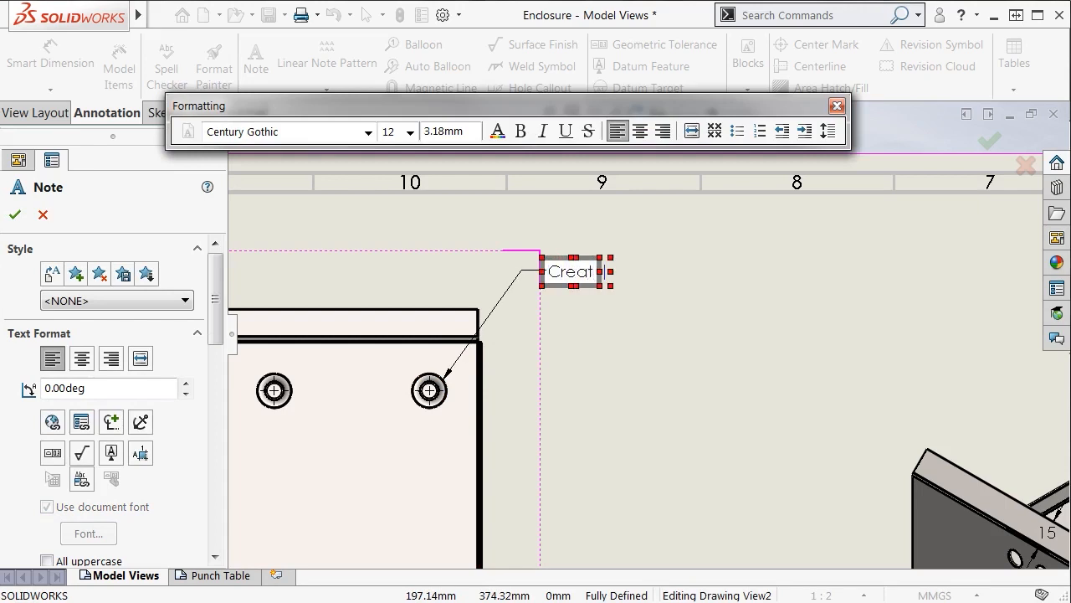
pyautogui.write('ed using library and ')
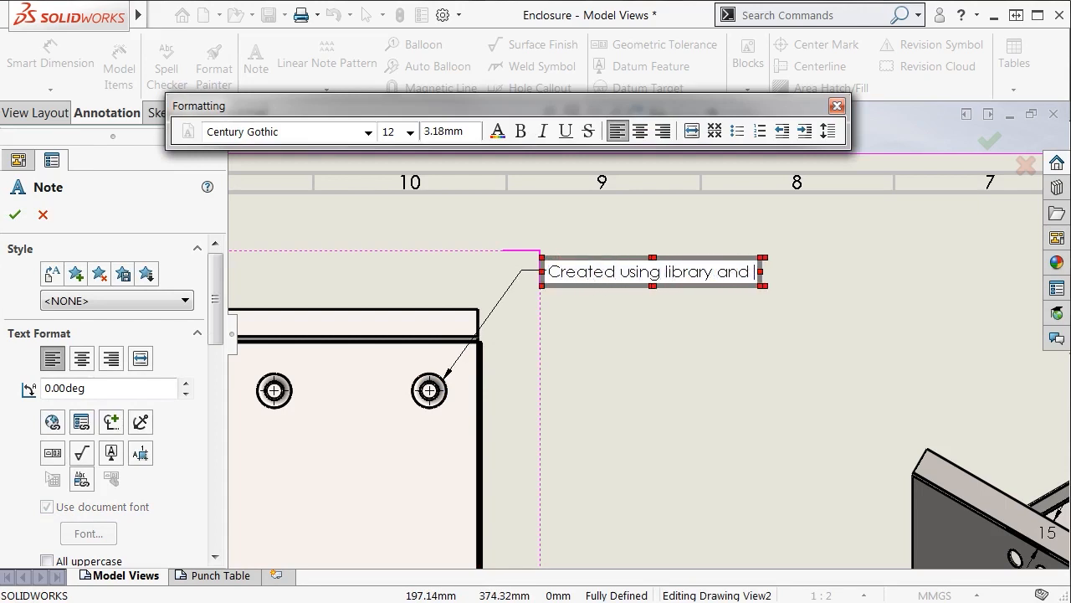
pyautogui.write('form features. ')
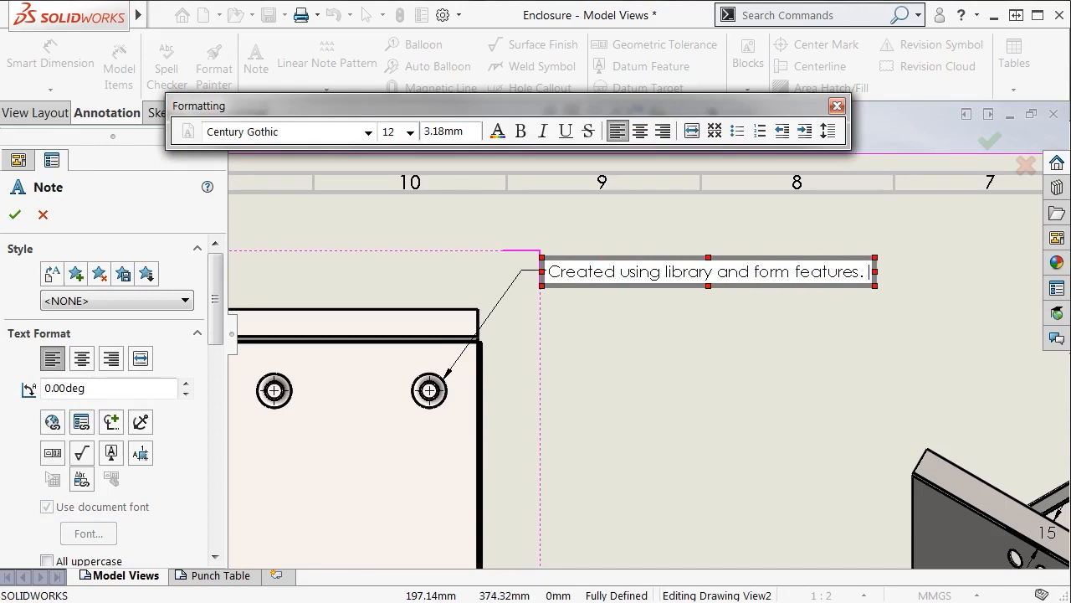
pyautogui.write('See Punch Table for d')
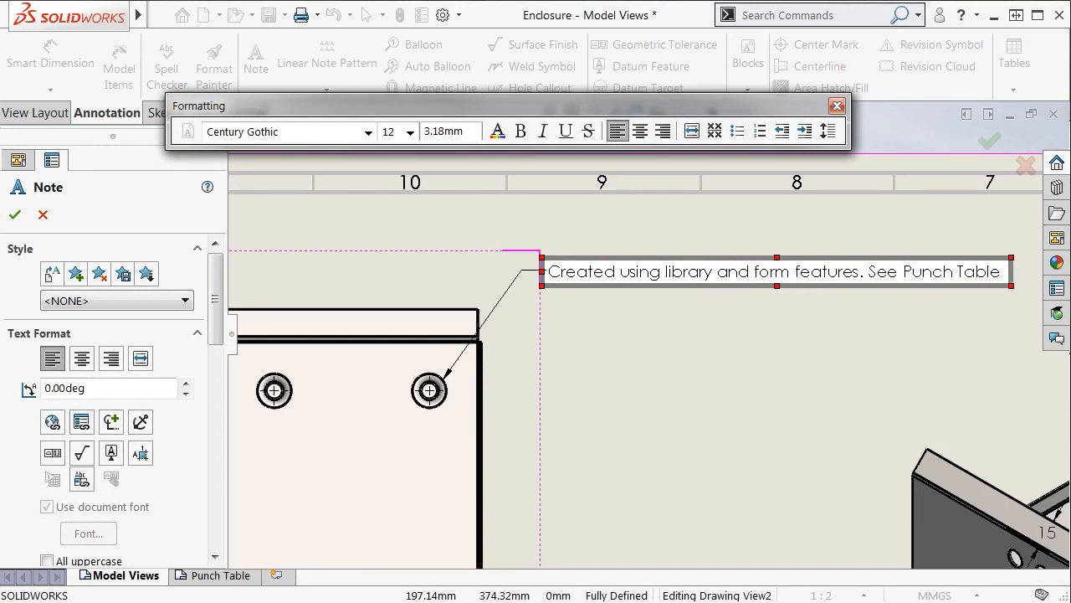
pyautogui.click(988, 153)
pyautogui.moveTo(988, 149); pyautogui.dragTo(847, 132, button='middle')
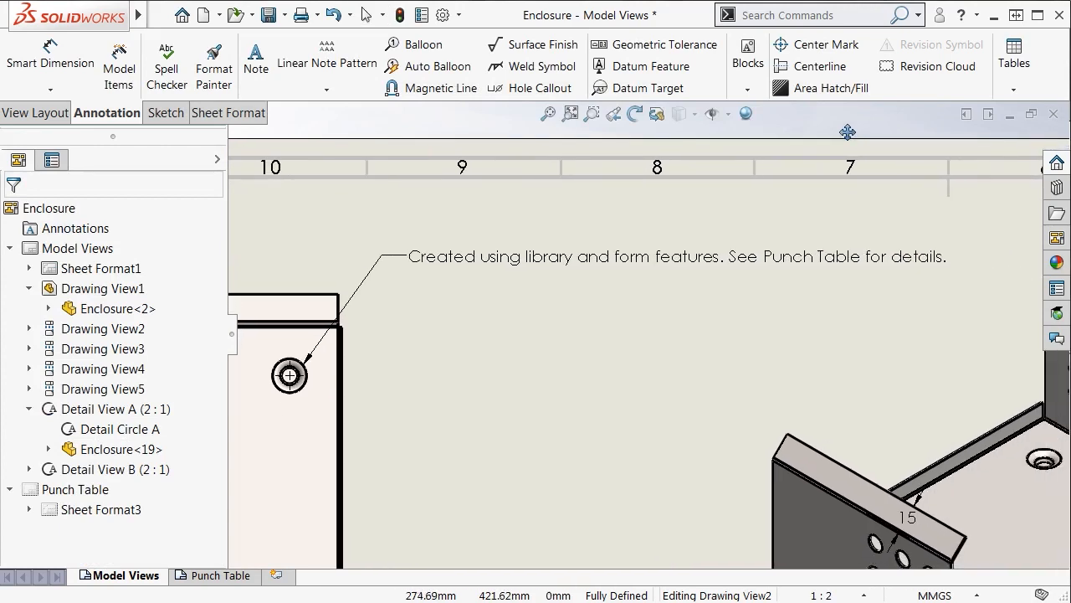
# Narrow the countersink note so its text wraps onto three lines, and move it lower beside the top view.
pyautogui.click(854, 258)
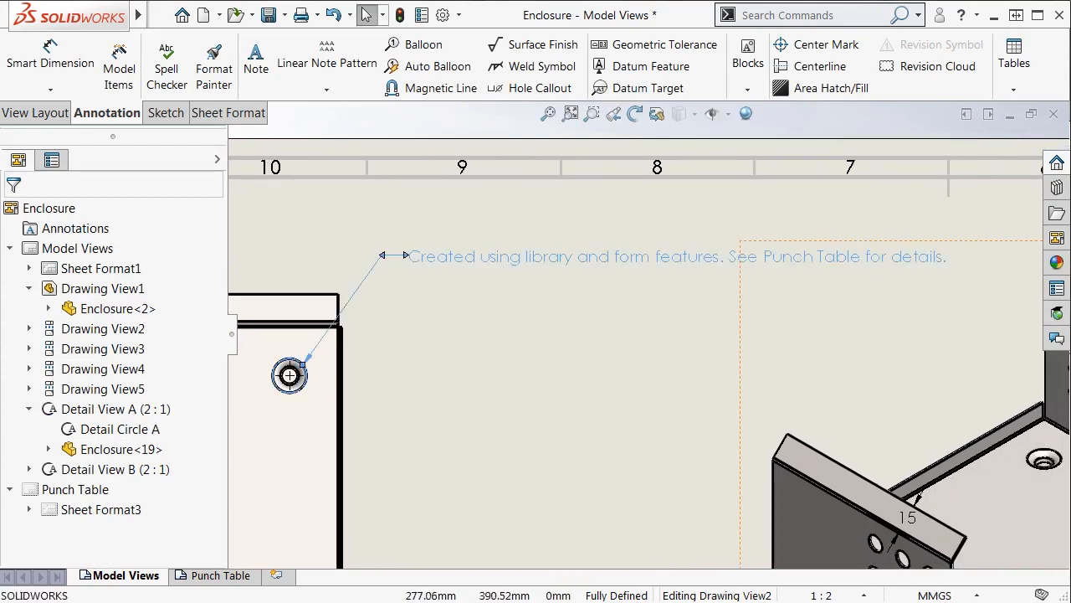
pyautogui.doubleClick(946, 258)
pyautogui.moveTo(953, 256); pyautogui.dragTo(607, 317)
pyautogui.click(617, 347)
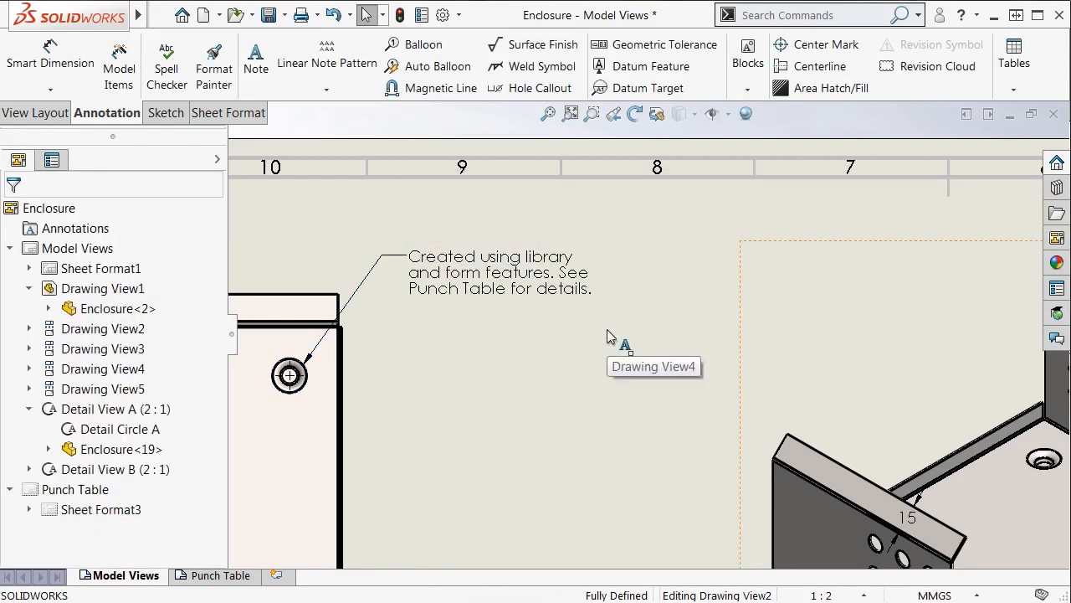
pyautogui.moveTo(508, 370); pyautogui.dragTo(630, 309, button='middle')
pyautogui.moveTo(597, 212); pyautogui.dragTo(622, 275)
pyautogui.click(613, 368)
pyautogui.press('f')
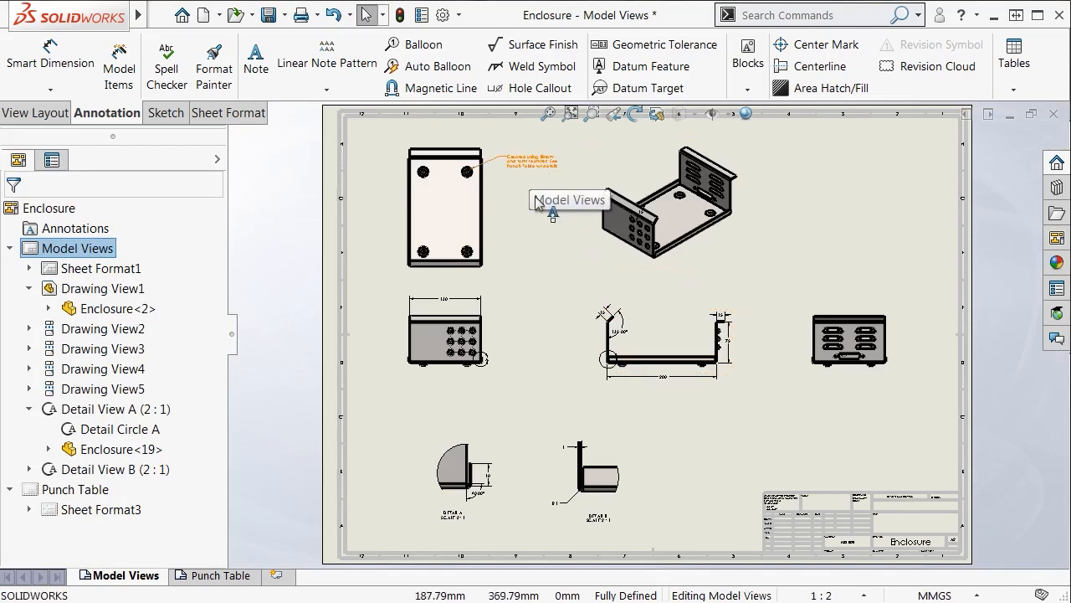
# Copy the note to the nine-hole front view, attach its leader to the upper-right hole and place its text higher beside the view.
pyautogui.click(530, 162)
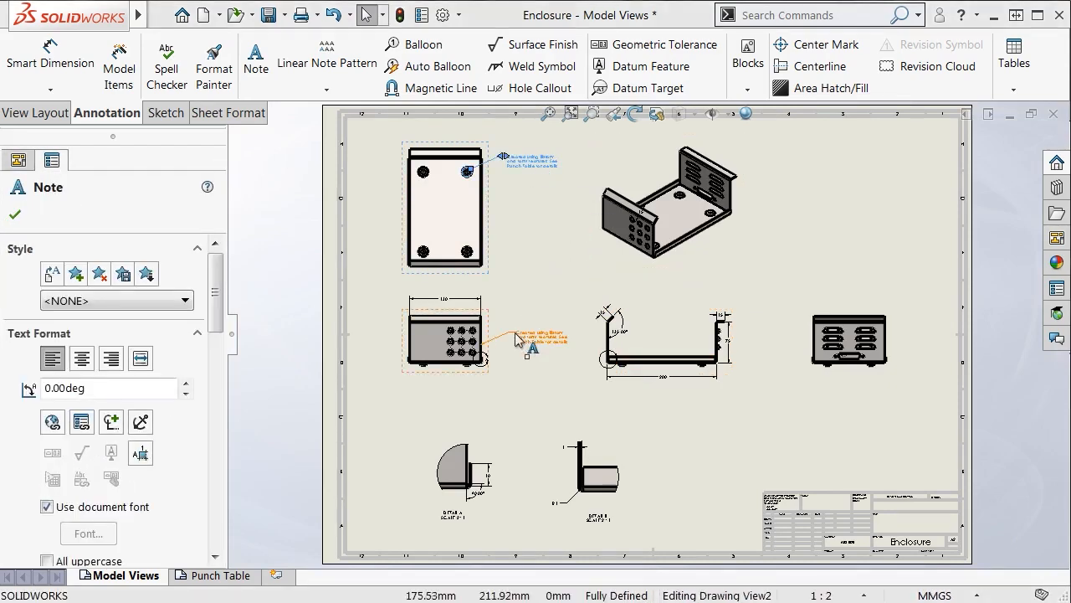
pyautogui.scroll(-2, 514, 332)
pyautogui.scroll(-2, 515, 332)
pyautogui.click(508, 364)
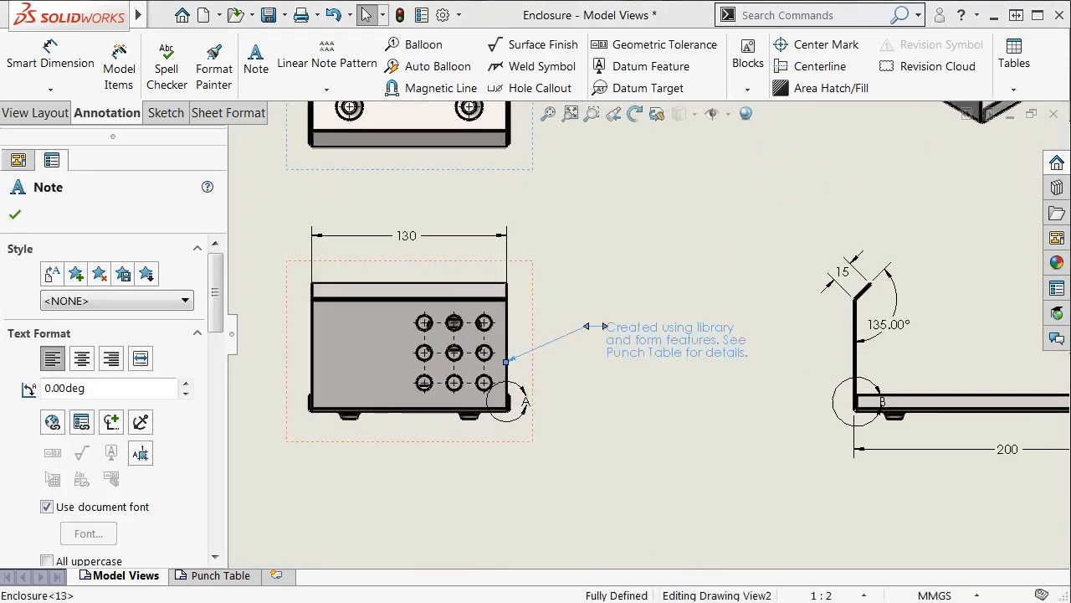
pyautogui.moveTo(510, 366); pyautogui.dragTo(491, 319)
pyautogui.moveTo(616, 335); pyautogui.dragTo(600, 271)
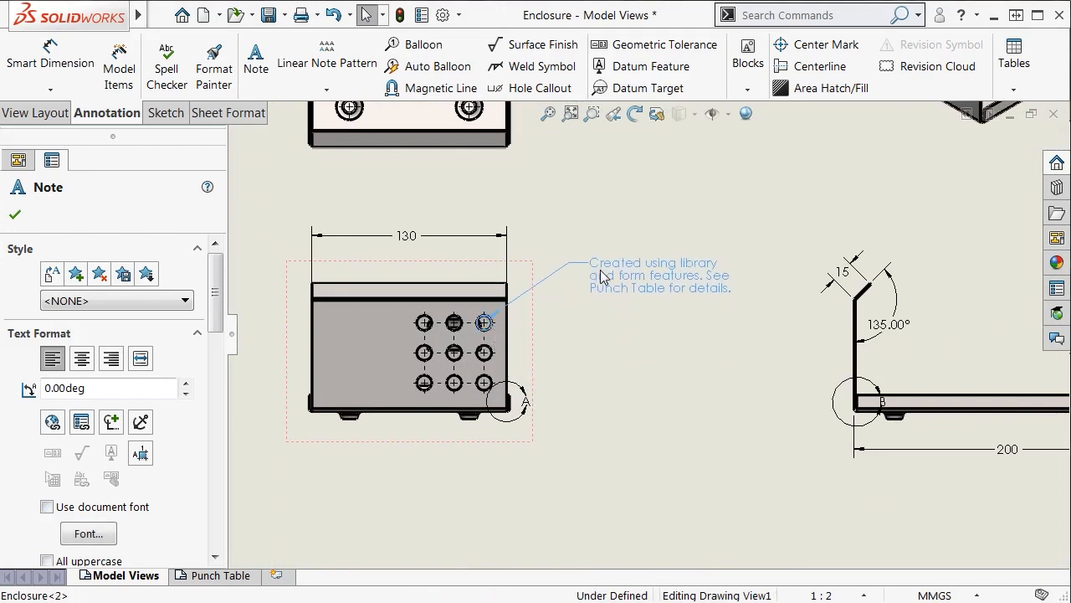
# Copy the punch table note to the louvered back view, attach its leader to the upper-right louver and place its text beside the view.
pyautogui.click(637, 364)
pyautogui.moveTo(688, 363)
pyautogui.mouseDown(button='middle')
pyautogui.moveTo(502, 376)
pyautogui.moveTo(406, 400)
pyautogui.mouseUp(button='middle')
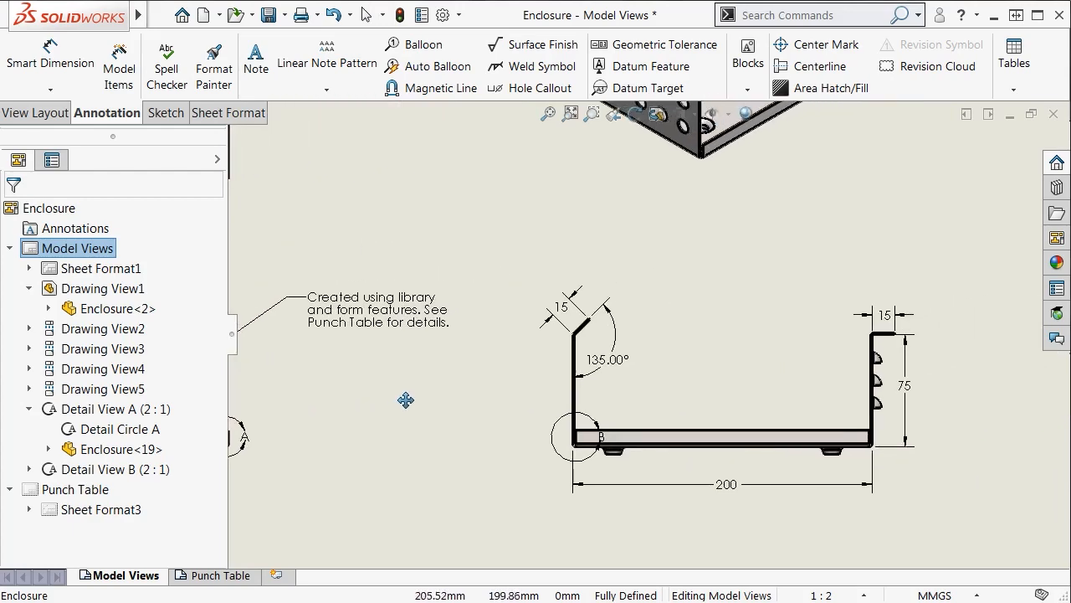
pyautogui.press('f')
pyautogui.moveTo(762, 433); pyautogui.dragTo(630, 441, button='middle')
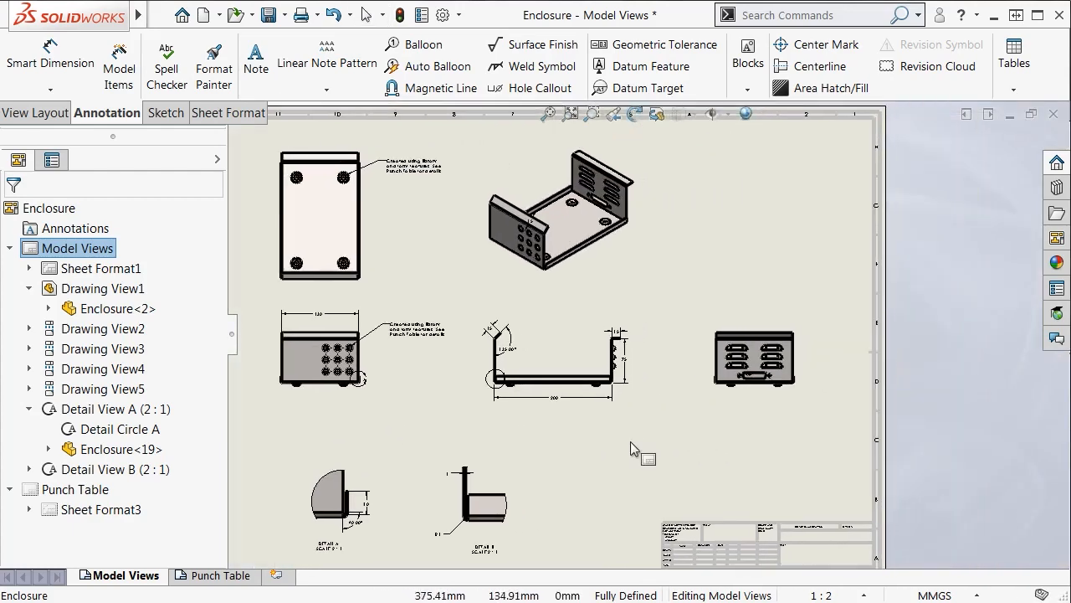
pyautogui.click(423, 332)
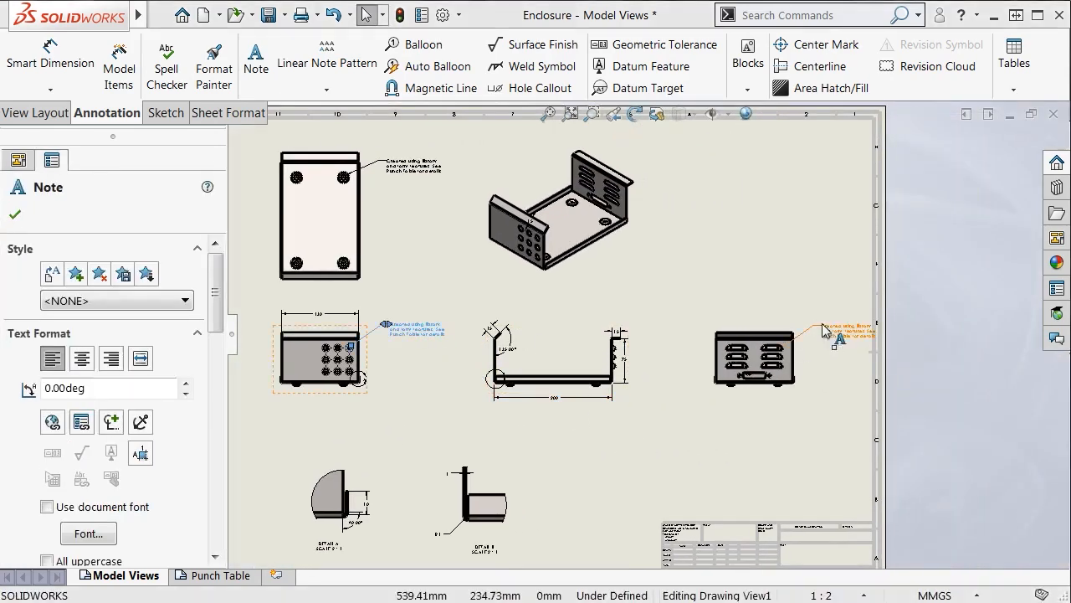
pyautogui.scroll(-4, 816, 348)
pyautogui.moveTo(724, 331); pyautogui.dragTo(679, 356, button='middle')
pyautogui.click(660, 308)
pyautogui.moveTo(658, 306); pyautogui.dragTo(646, 304)
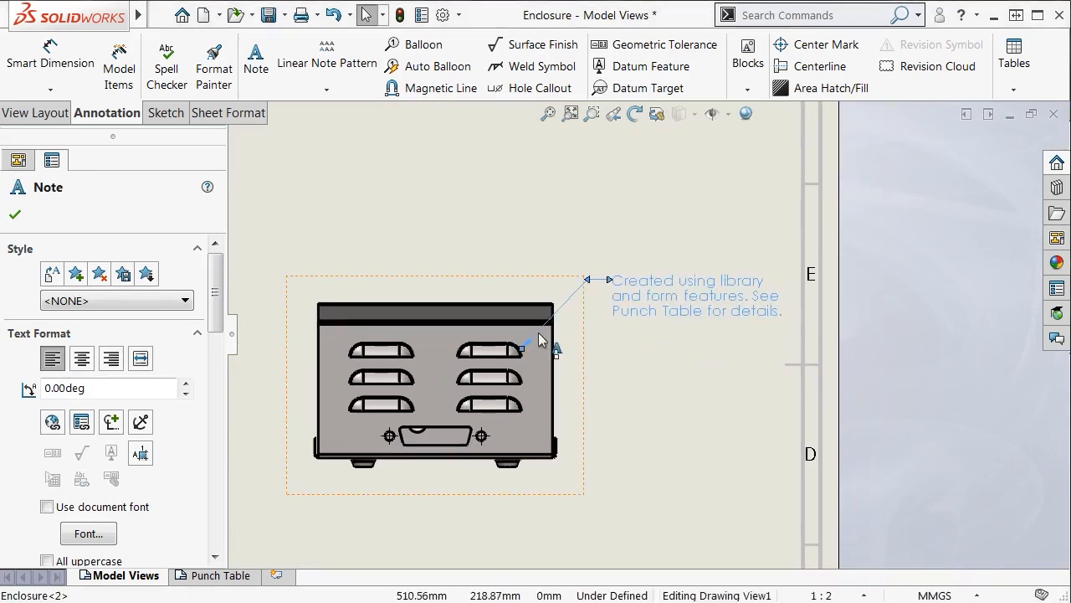
pyautogui.moveTo(521, 347)
pyautogui.mouseDown()
pyautogui.moveTo(564, 368)
pyautogui.moveTo(515, 345)
pyautogui.mouseUp()
pyautogui.click(644, 369)
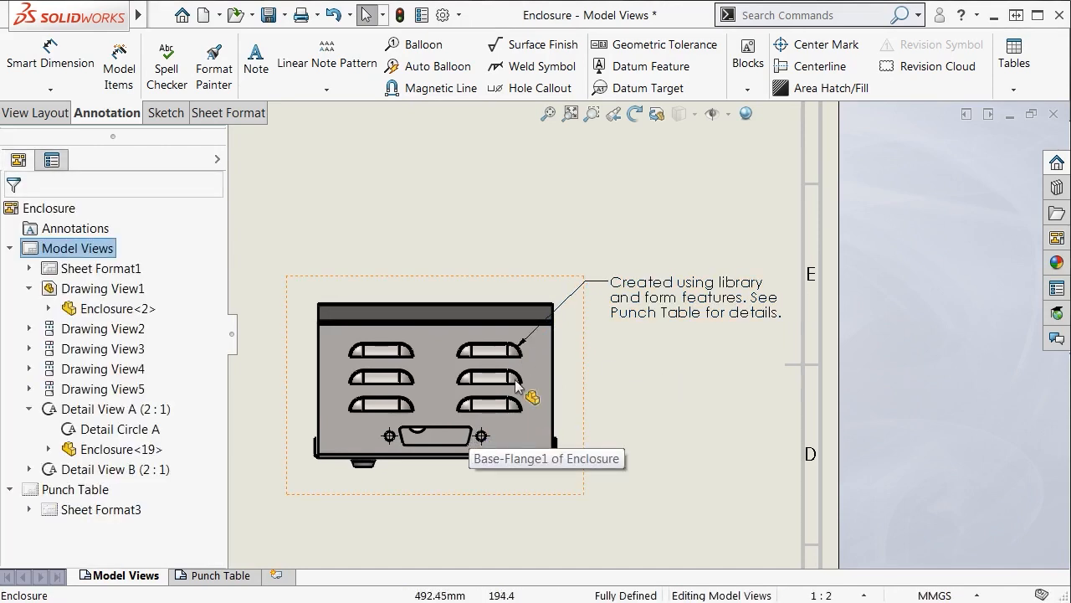
# Add a second leader from the back view's note to the connector cutout, and move the note text lower.
pyautogui.click(519, 348)
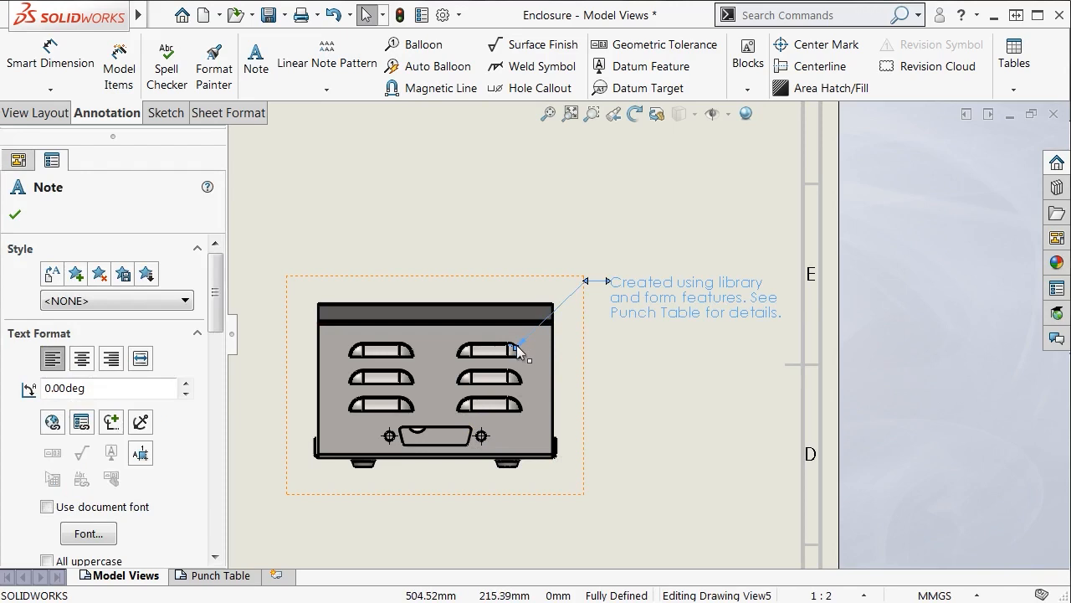
pyautogui.keyDown('ctrl'); pyautogui.moveTo(516, 346); pyautogui.dragTo(462, 427); pyautogui.keyUp('ctrl')
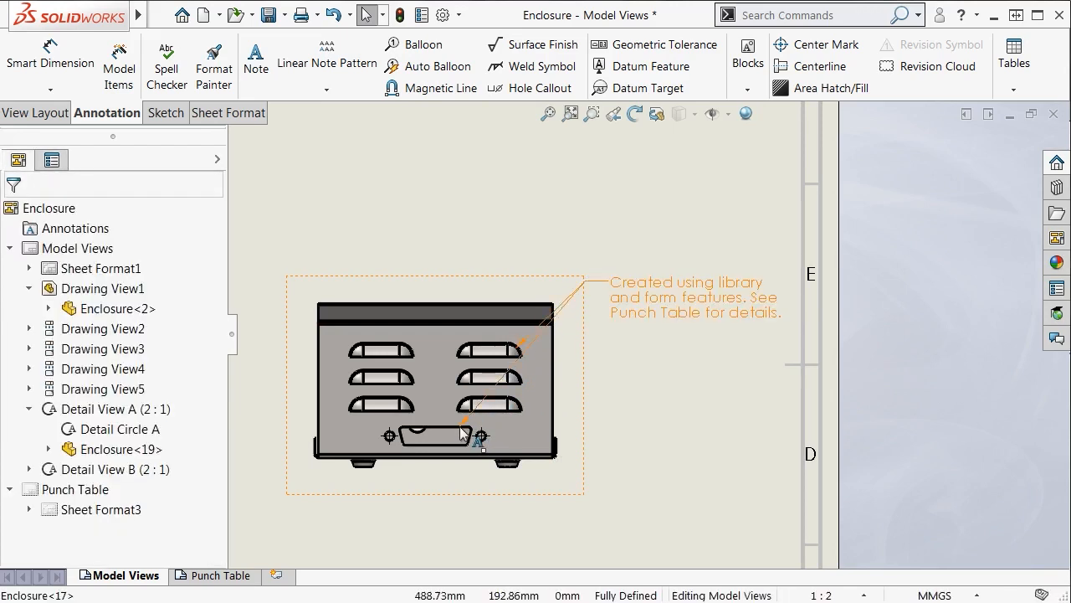
pyautogui.click(639, 407)
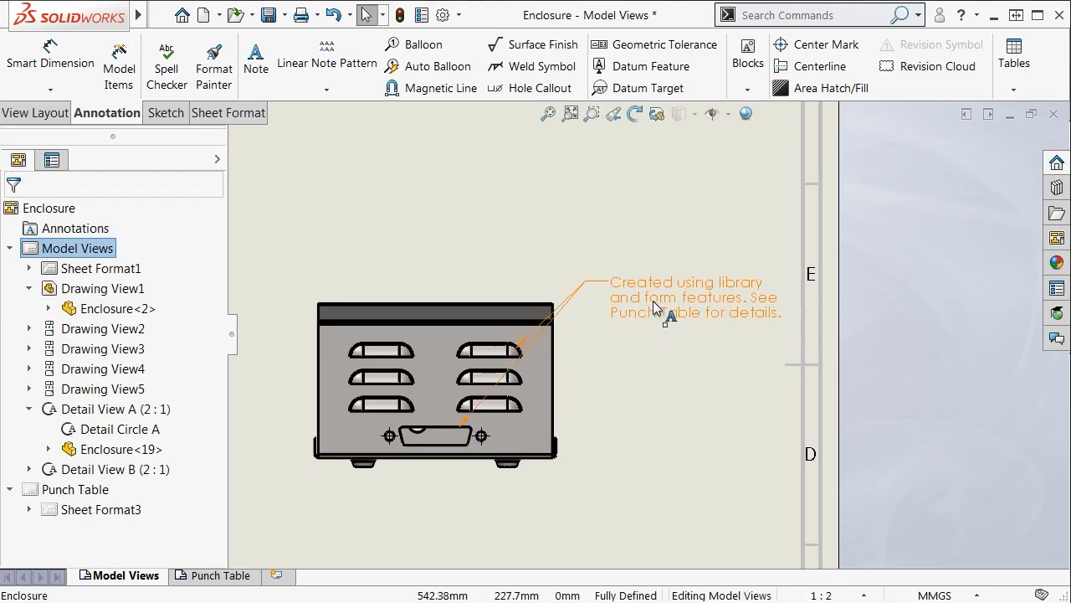
pyautogui.moveTo(653, 307); pyautogui.dragTo(647, 393)
pyautogui.click(646, 421)
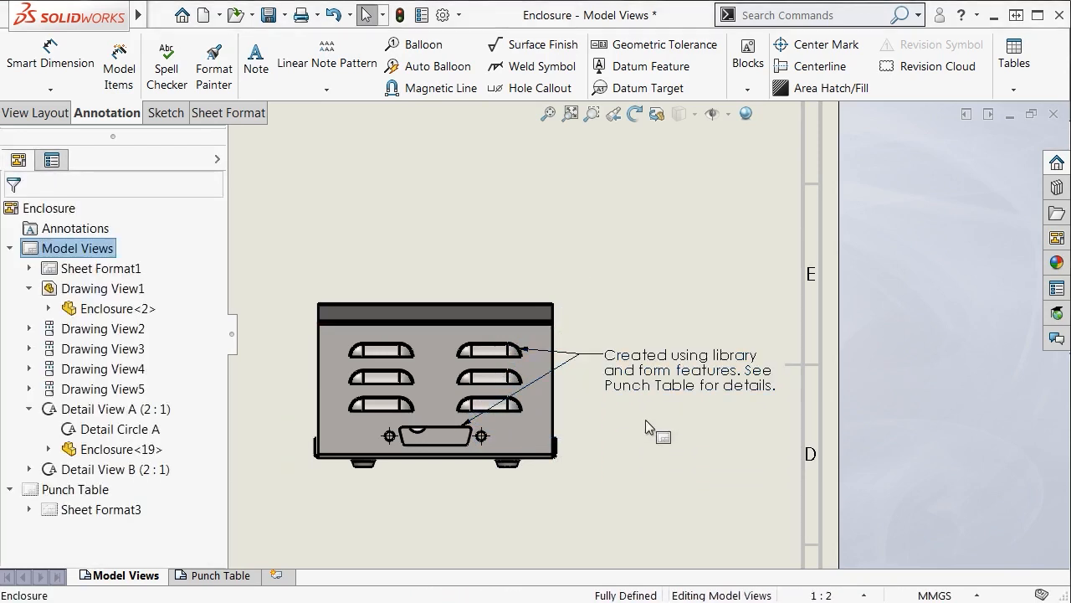
# Place the Enclosure's flat pattern view in the lower-left area of the Punch Table sheet, without any projected views.
pyautogui.click(571, 114)
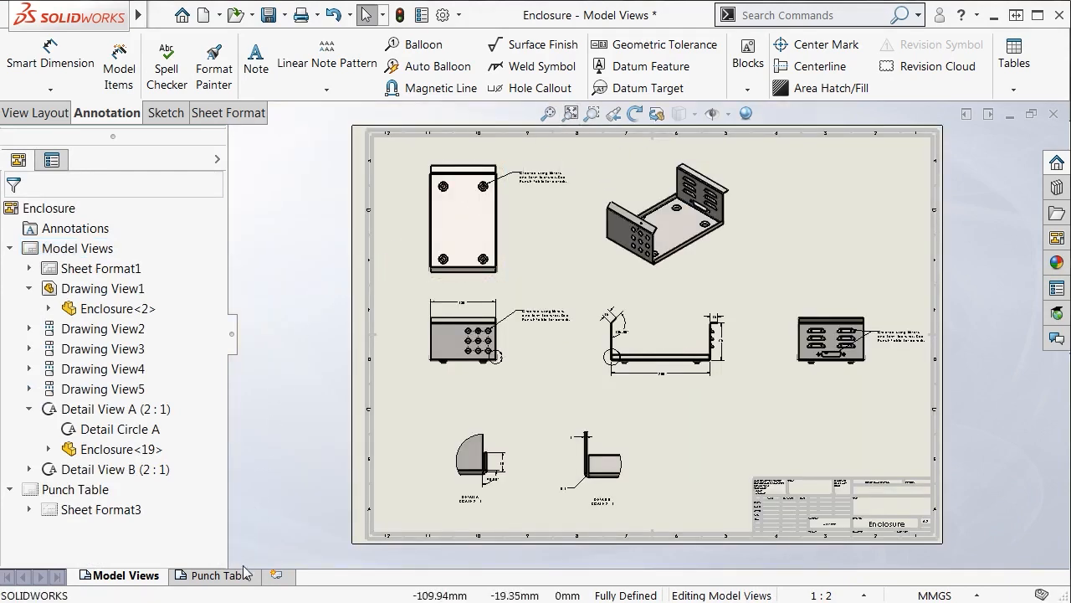
pyautogui.click(219, 575)
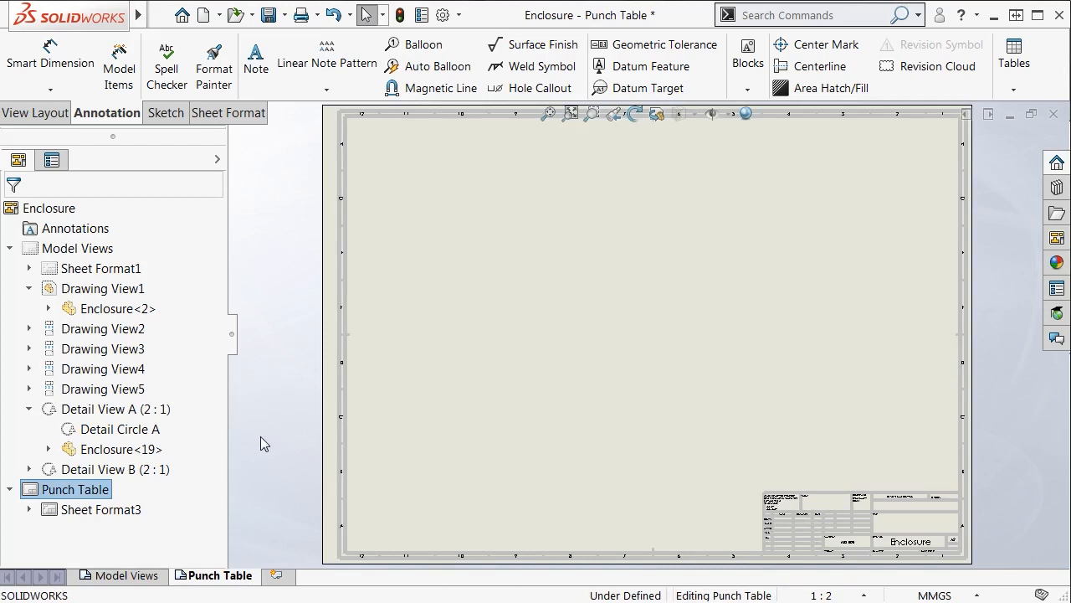
pyautogui.click(1056, 238)
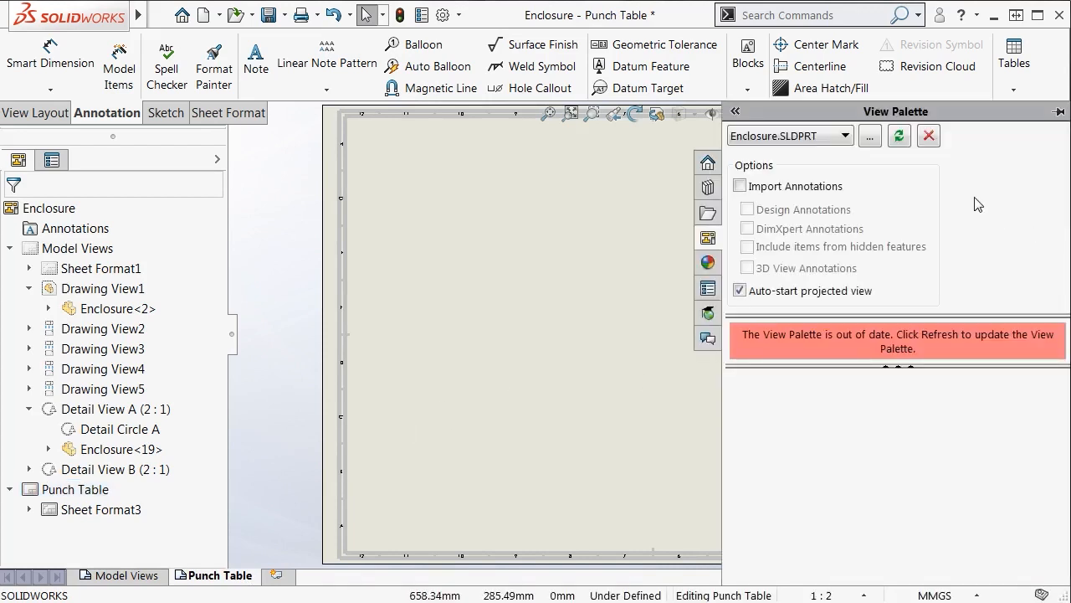
pyautogui.click(900, 136)
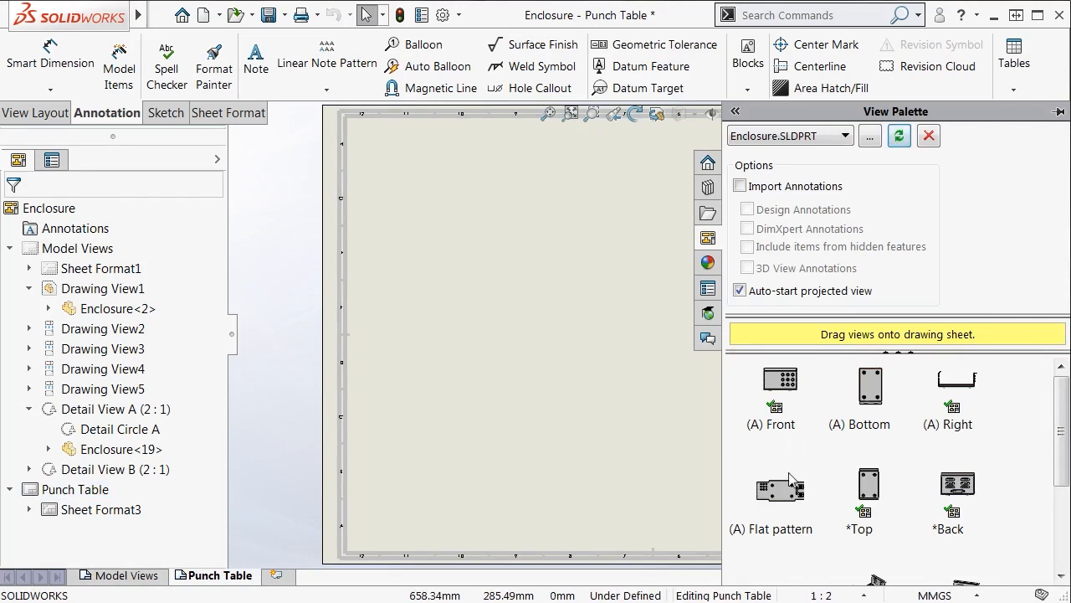
pyautogui.moveTo(789, 494); pyautogui.dragTo(523, 422)
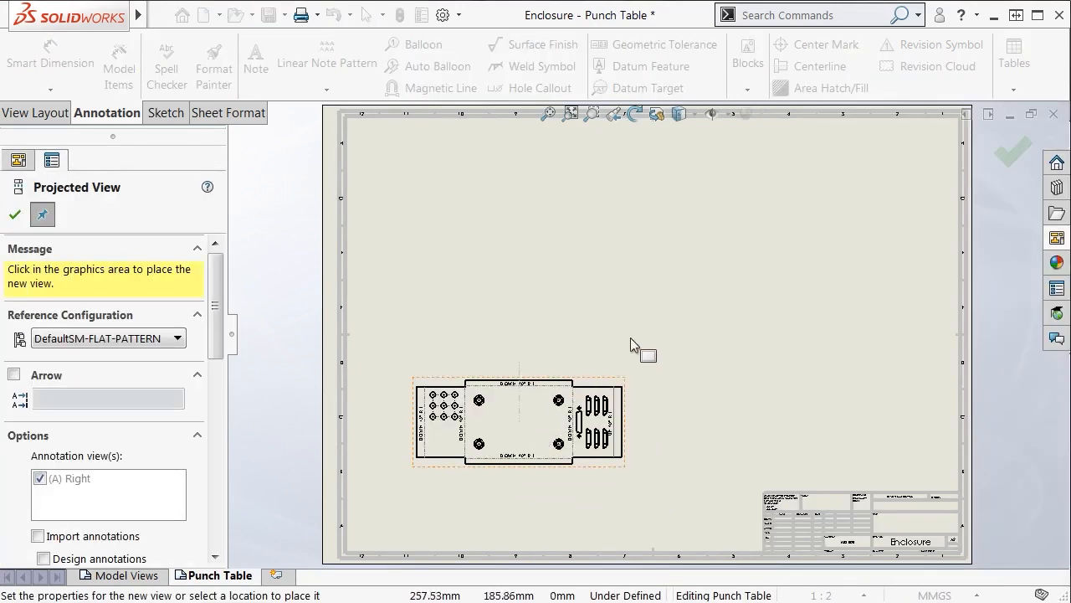
pyautogui.click(1013, 151)
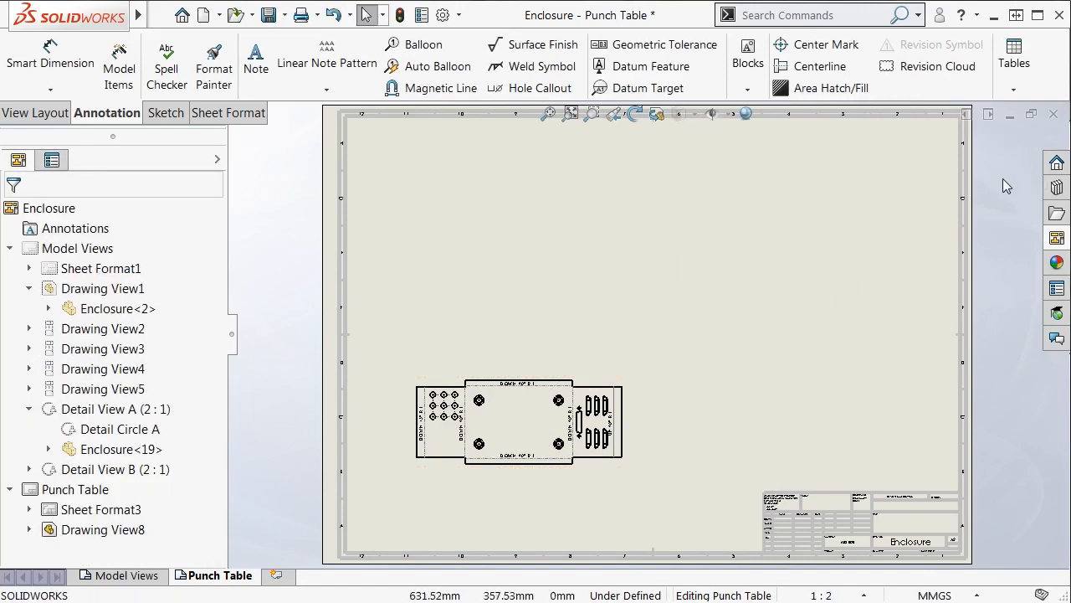
# Examine the flat pattern view's bend note format and the bend notes and bend lines shown on the view.
pyautogui.click(548, 424)
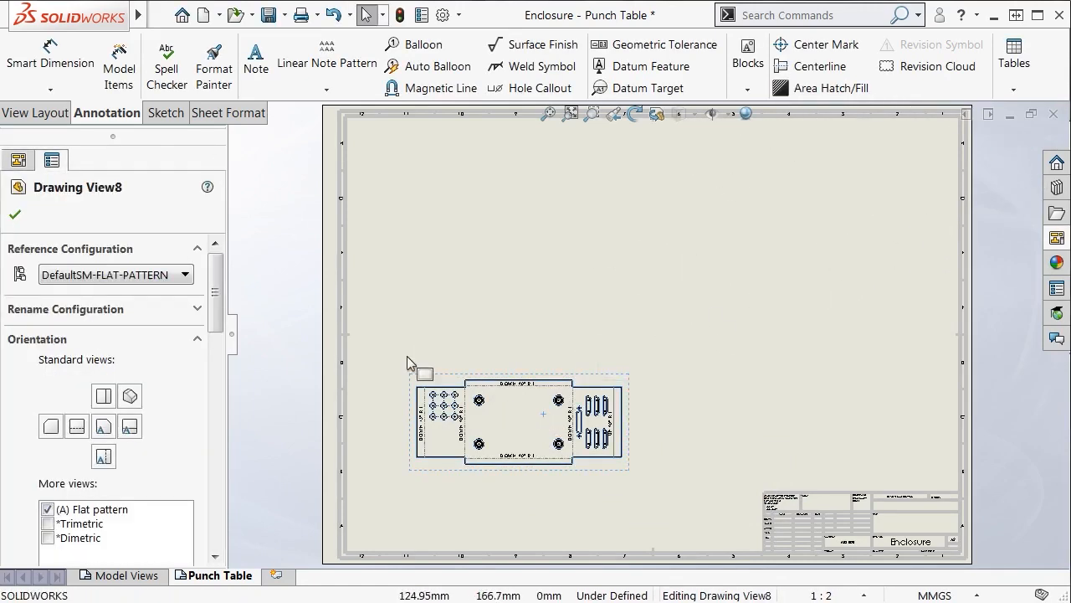
pyautogui.moveTo(215, 270); pyautogui.dragTo(215, 393)
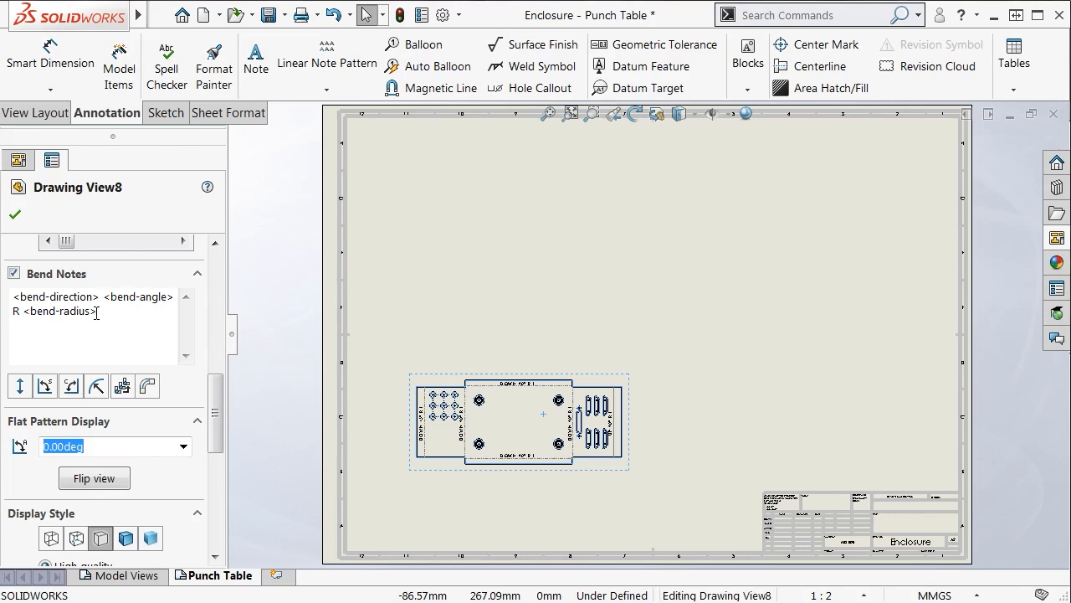
pyautogui.click(15, 215)
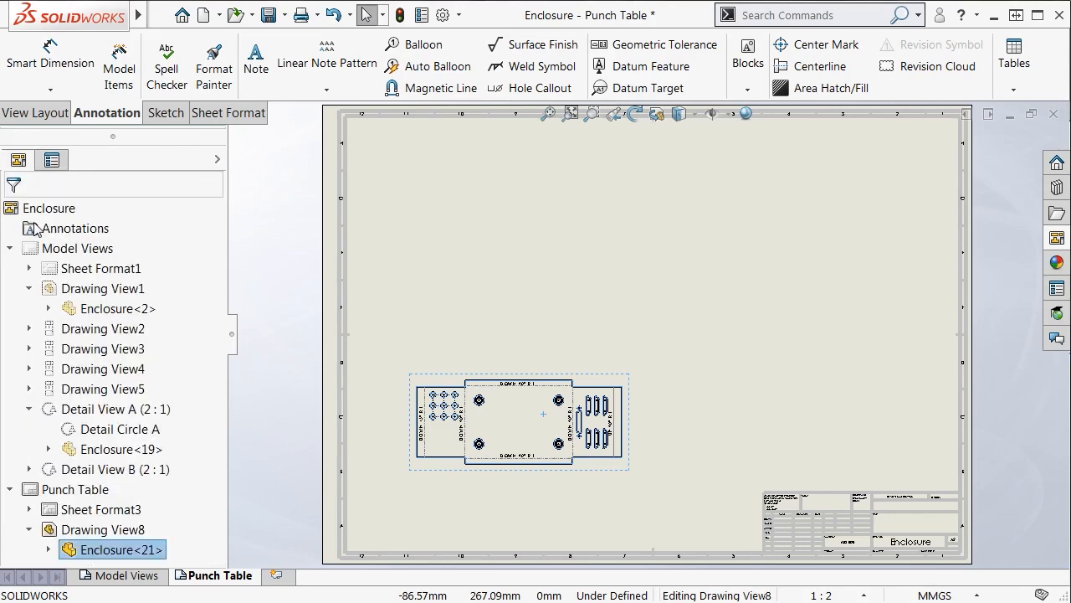
pyautogui.click(272, 177)
pyautogui.scroll(5, 524, 423)
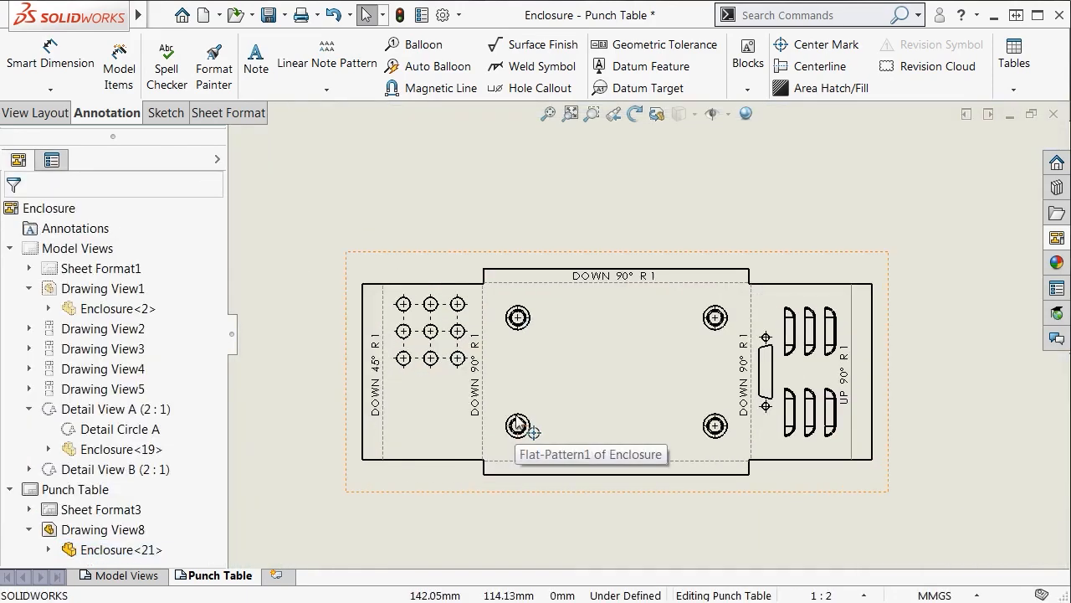
pyautogui.scroll(3, 578, 385)
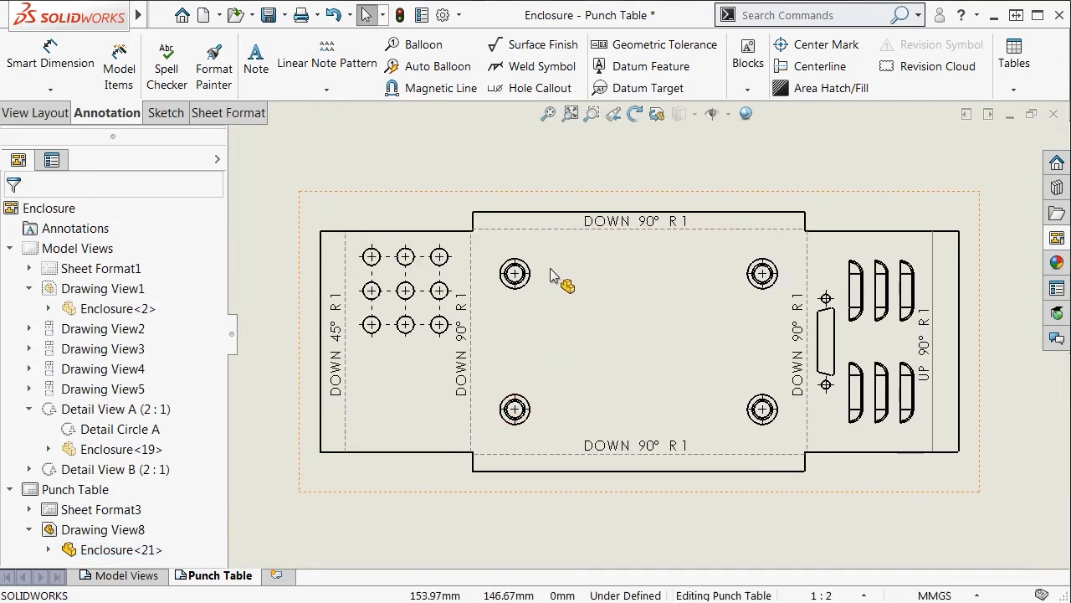
pyautogui.click(523, 172)
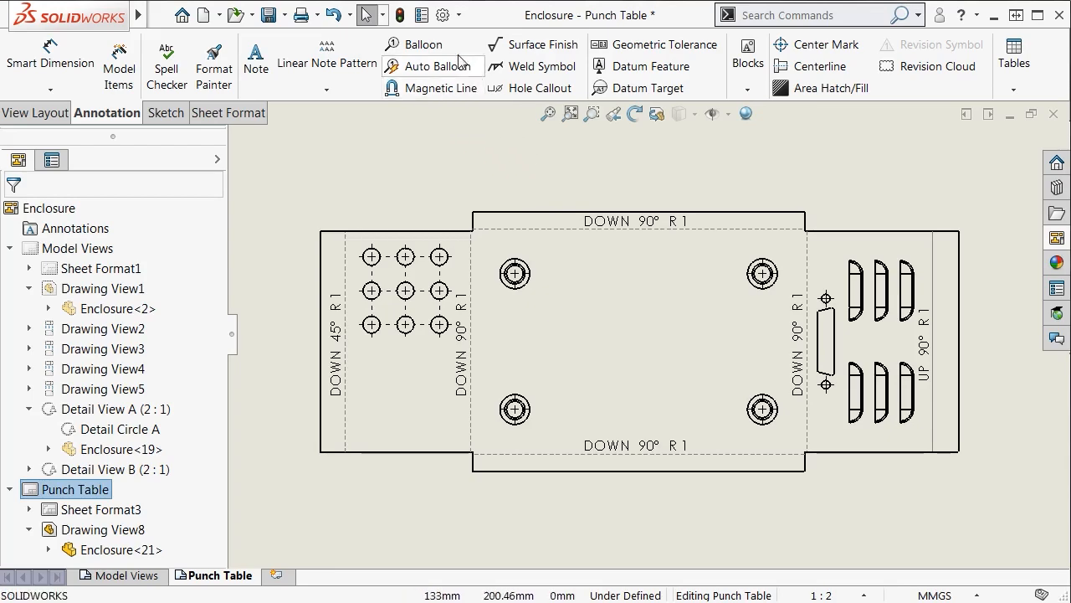
# Set the document's sheet metal flat pattern color for up-direction bend lines to red.
pyautogui.click(442, 15)
pyautogui.click(287, 75)
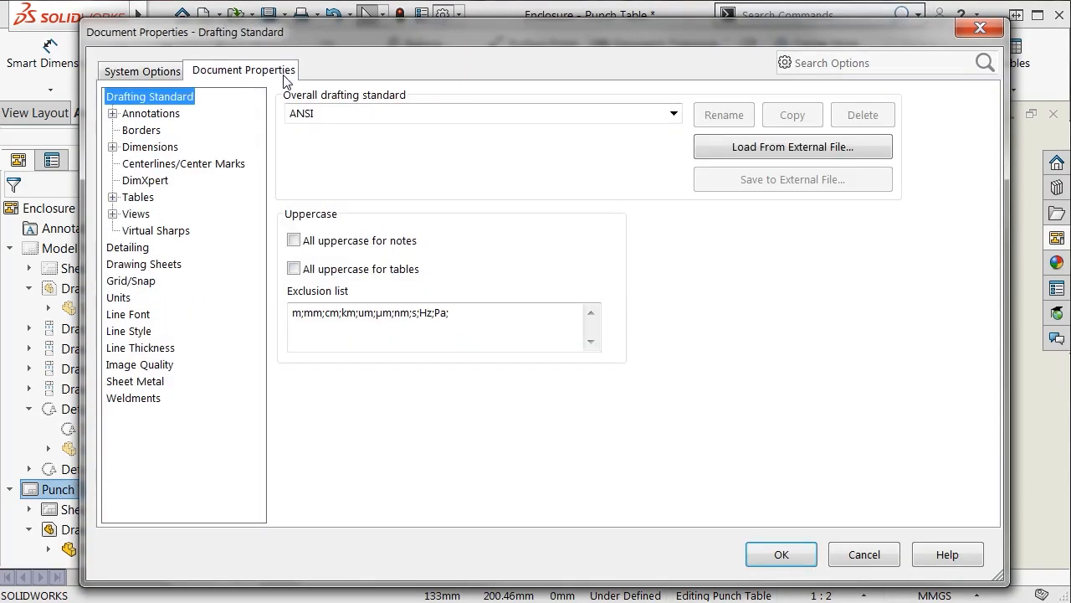
pyautogui.click(158, 385)
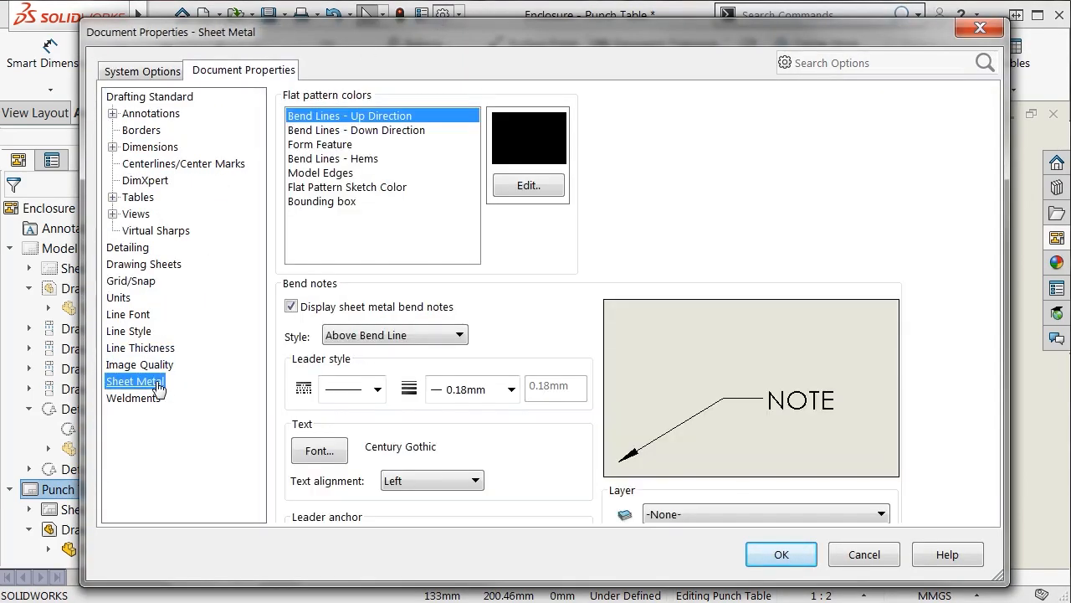
pyautogui.click(435, 118)
pyautogui.click(497, 180)
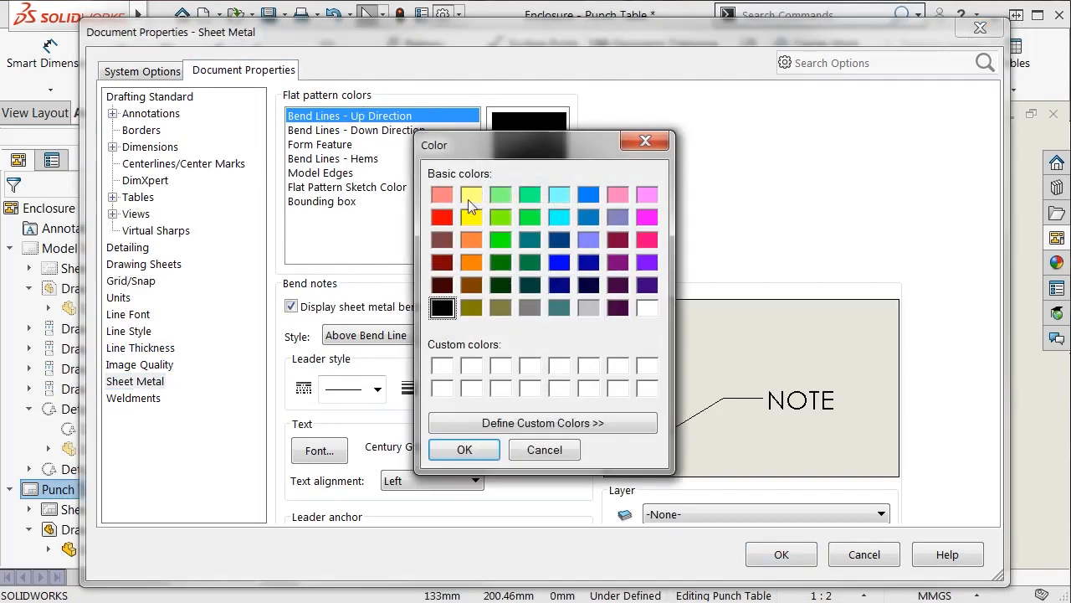
pyautogui.click(441, 217)
pyautogui.click(469, 449)
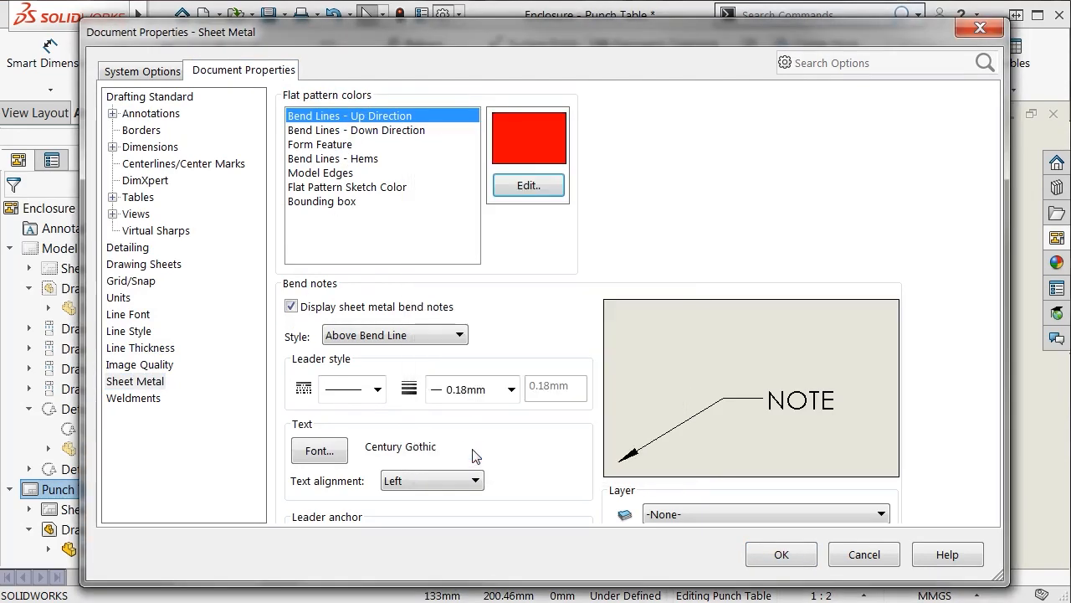
# Set the flat pattern color for down-direction bend lines to blue and apply the document properties.
pyautogui.click(410, 133)
pyautogui.click(512, 185)
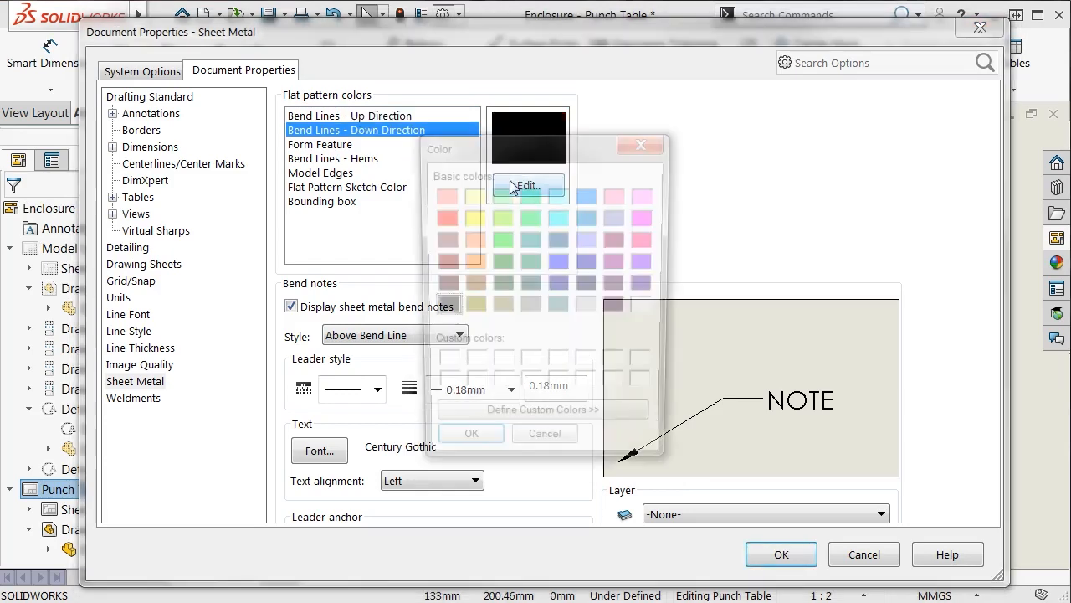
pyautogui.click(559, 263)
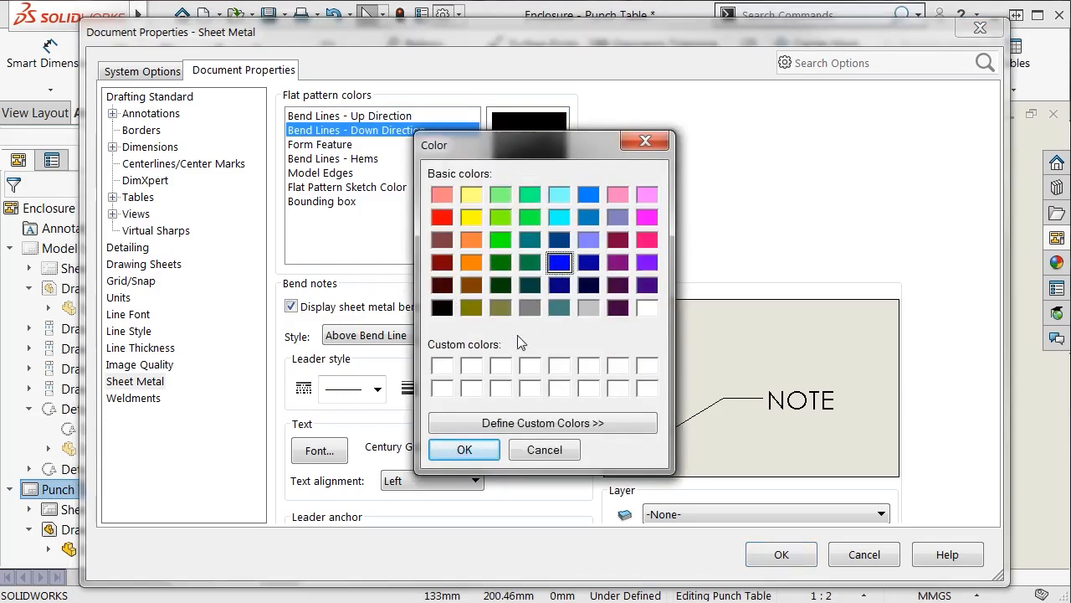
pyautogui.click(490, 448)
pyautogui.click(766, 548)
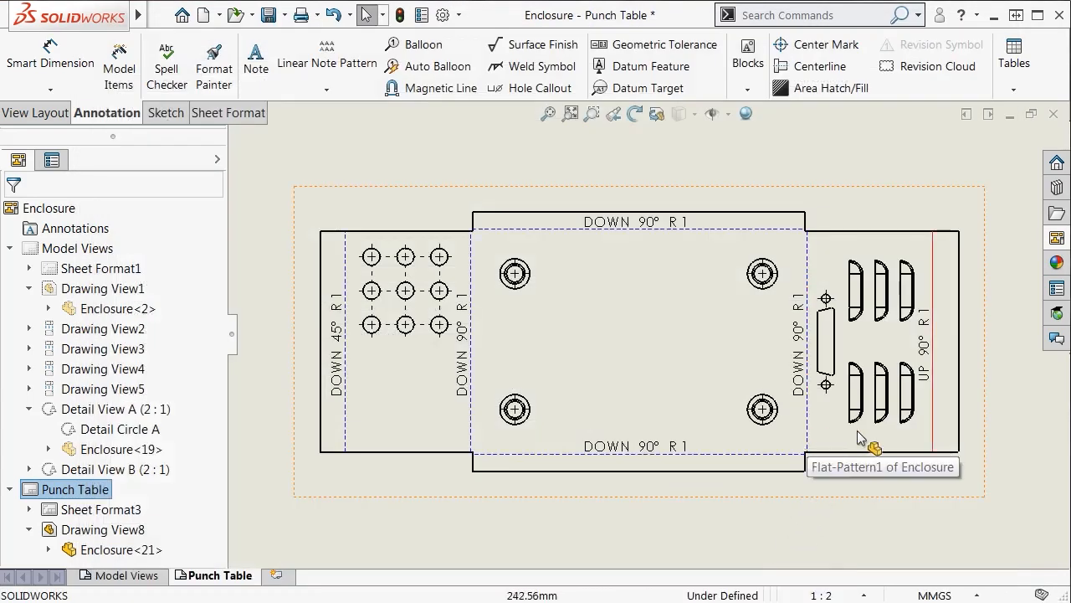
# Start a punch table for the Punch Table sheet and set it to attach to the sheet's anchor point.
pyautogui.press('f')
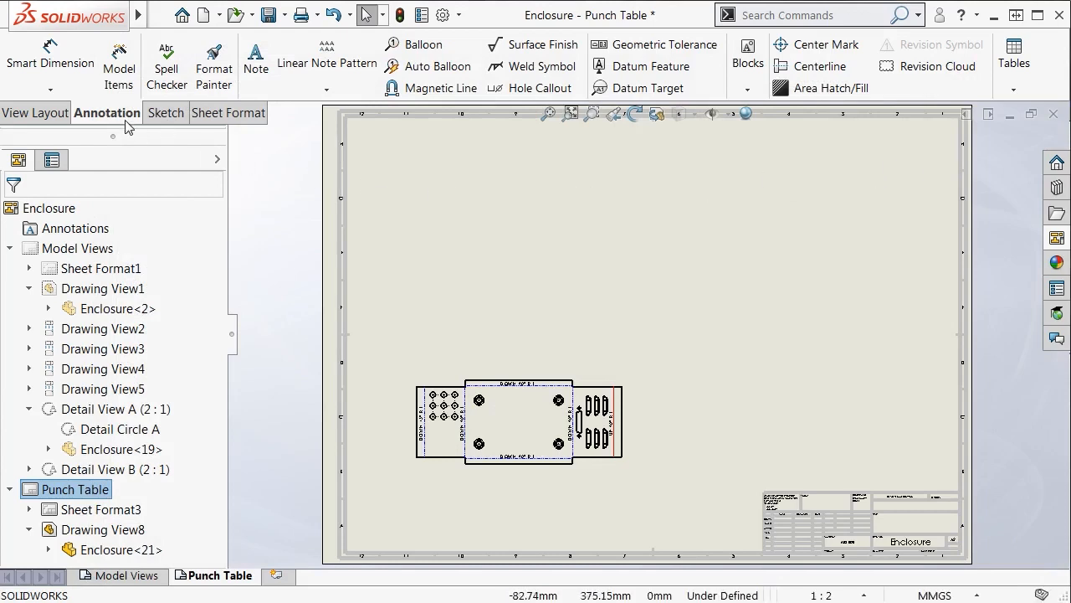
pyautogui.click(1002, 61)
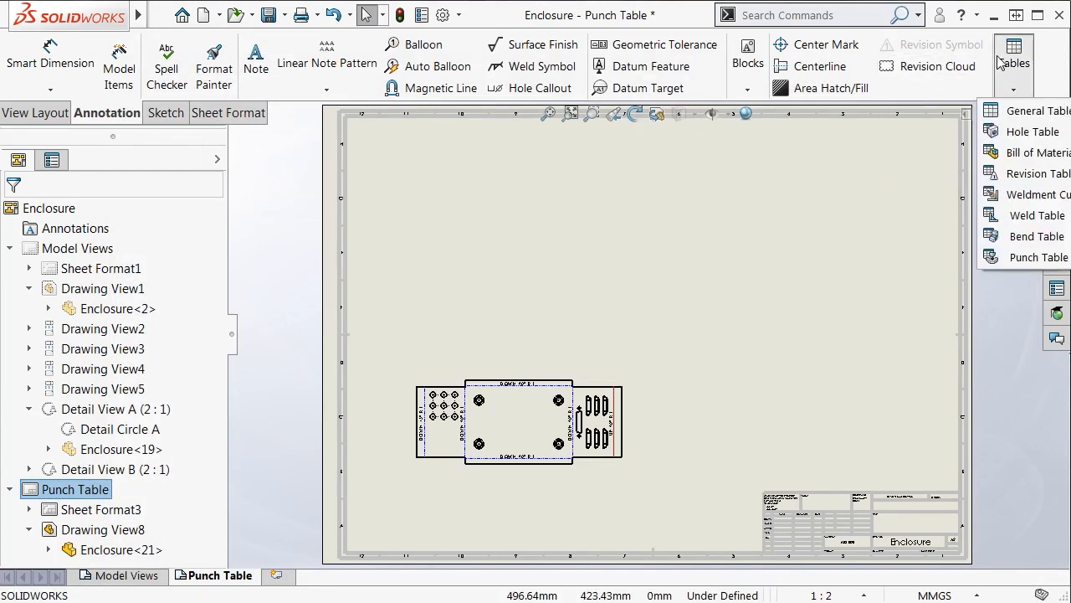
pyautogui.click(1054, 257)
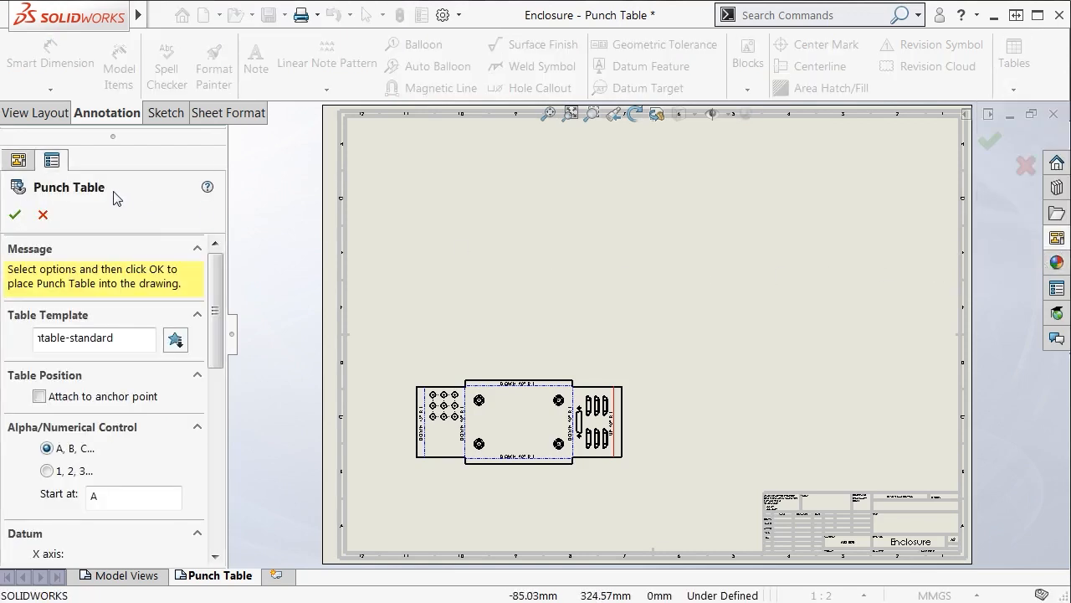
pyautogui.moveTo(215, 271); pyautogui.dragTo(215, 296)
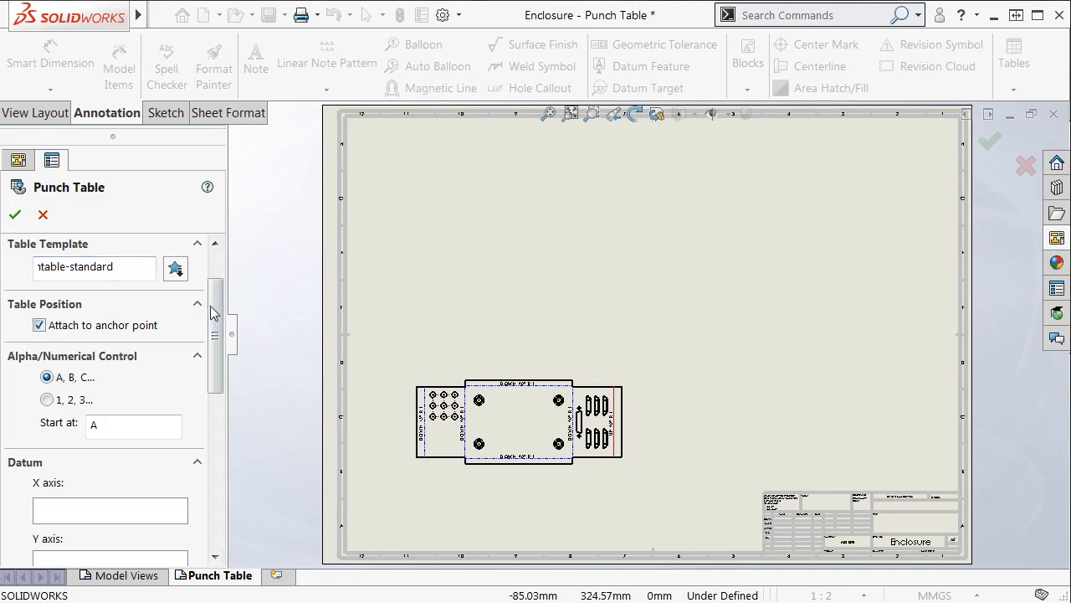
pyautogui.scroll(-5, 211, 313)
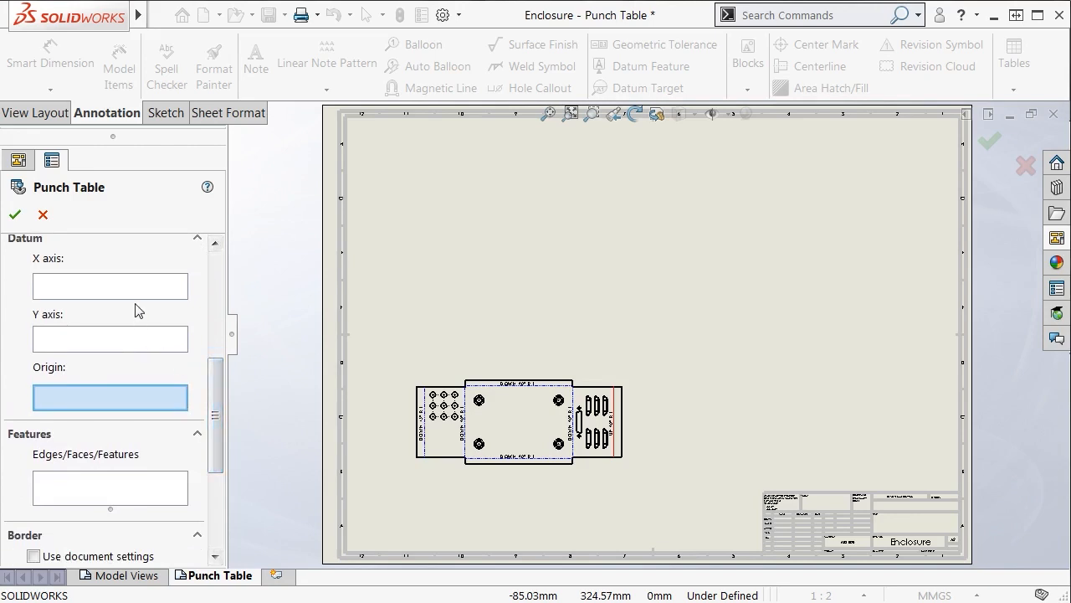
# Insert the punch table with the flat pattern's bottom edge as X axis, left edge as Y axis and the enclosure face as feature source.
pyautogui.click(133, 291)
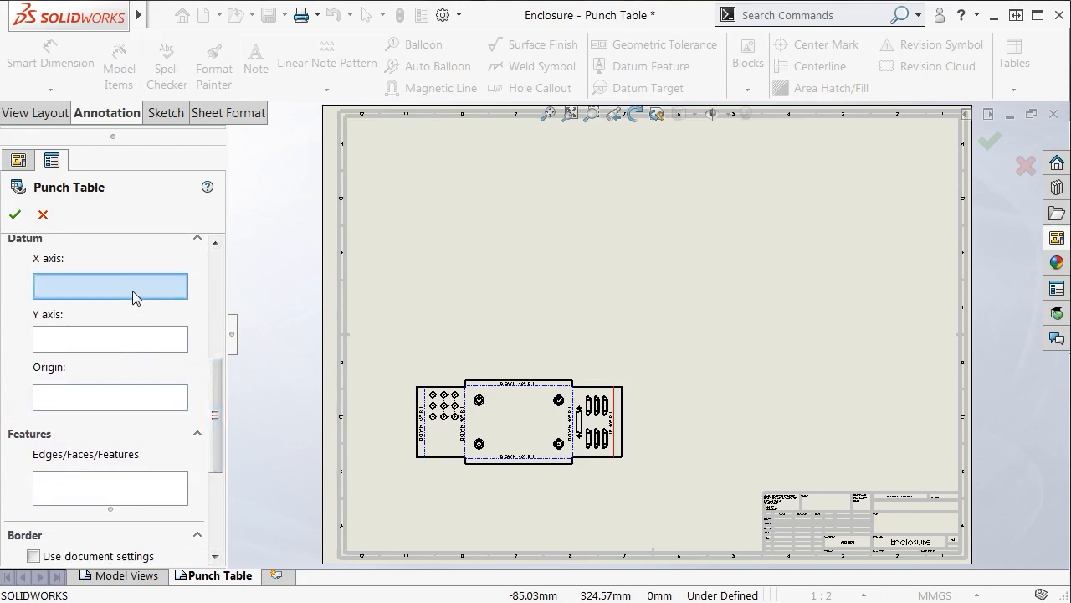
pyautogui.click(474, 458)
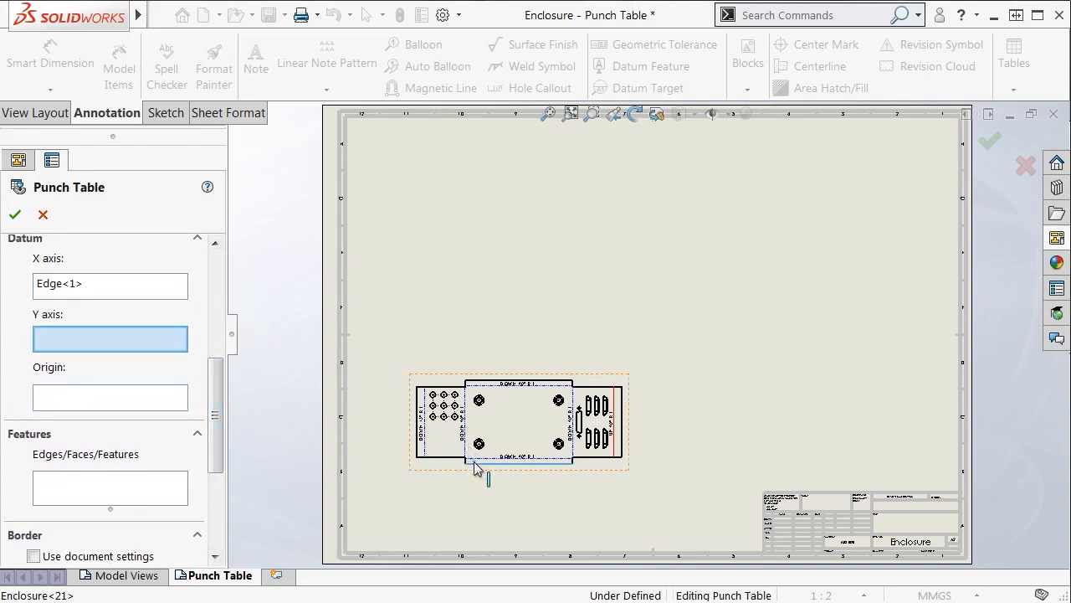
pyautogui.click(418, 428)
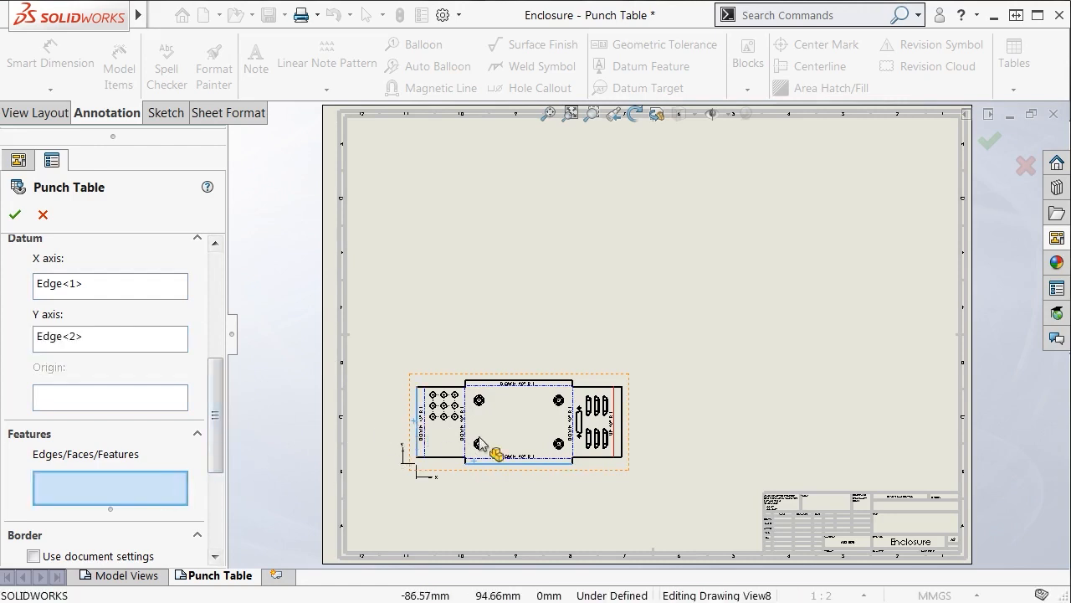
pyautogui.click(505, 429)
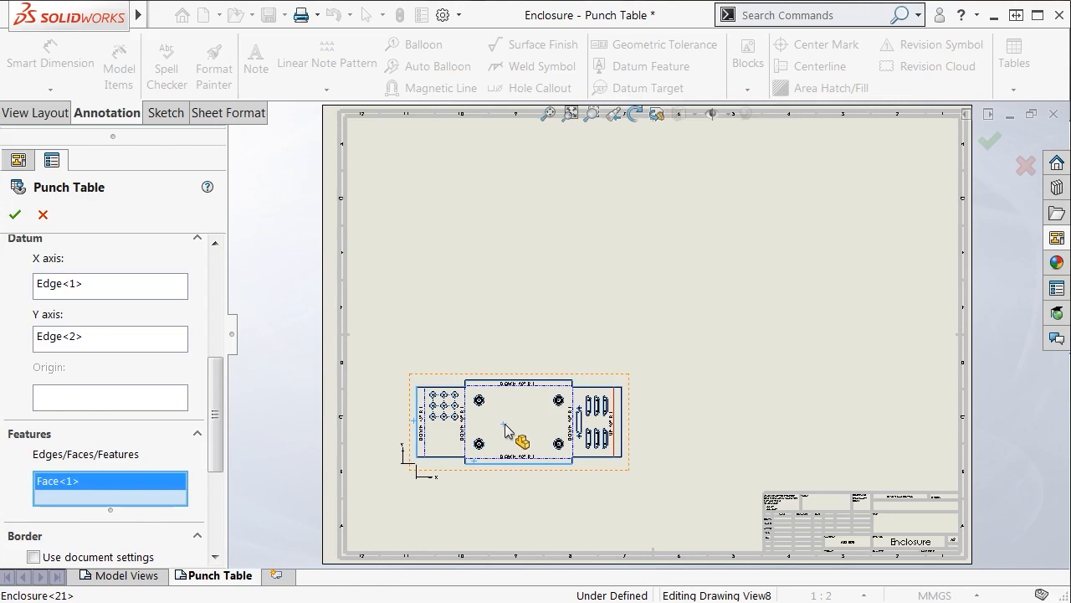
pyautogui.click(19, 217)
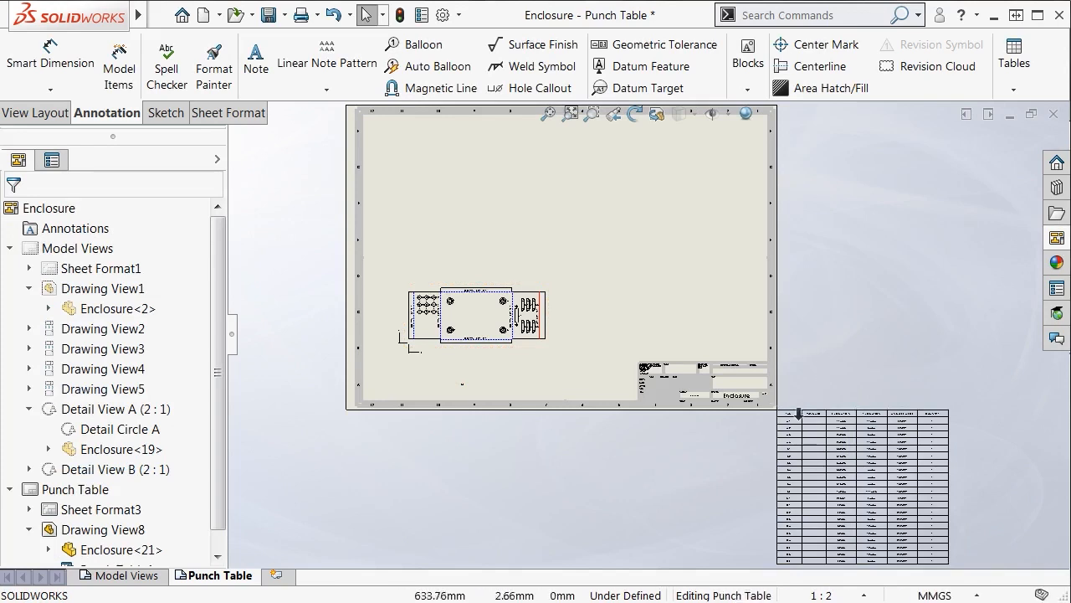
pyautogui.click(788, 418)
pyautogui.click(816, 359)
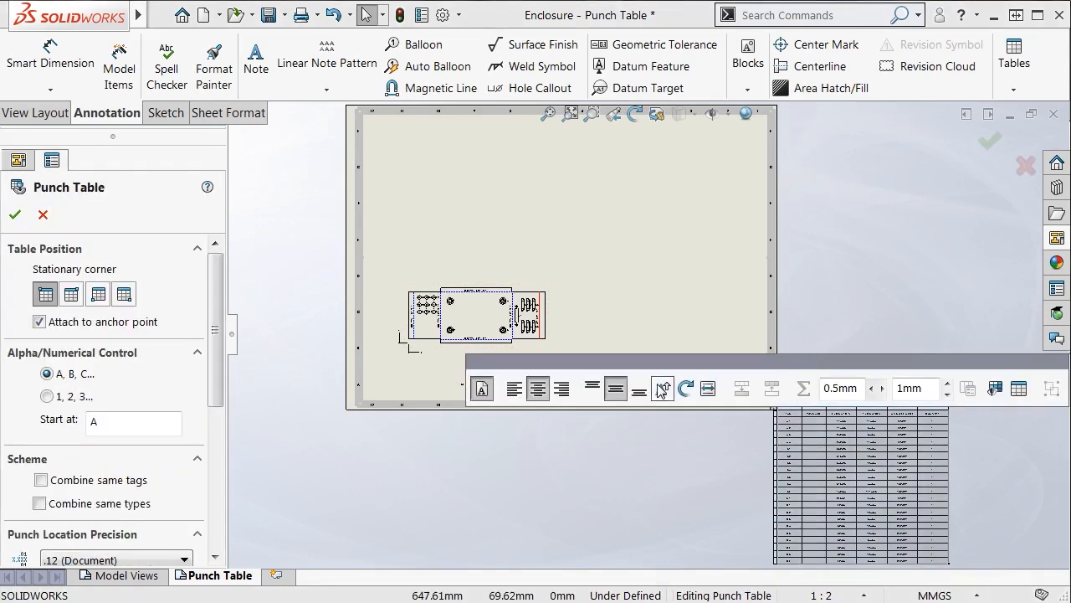
pyautogui.click(680, 451)
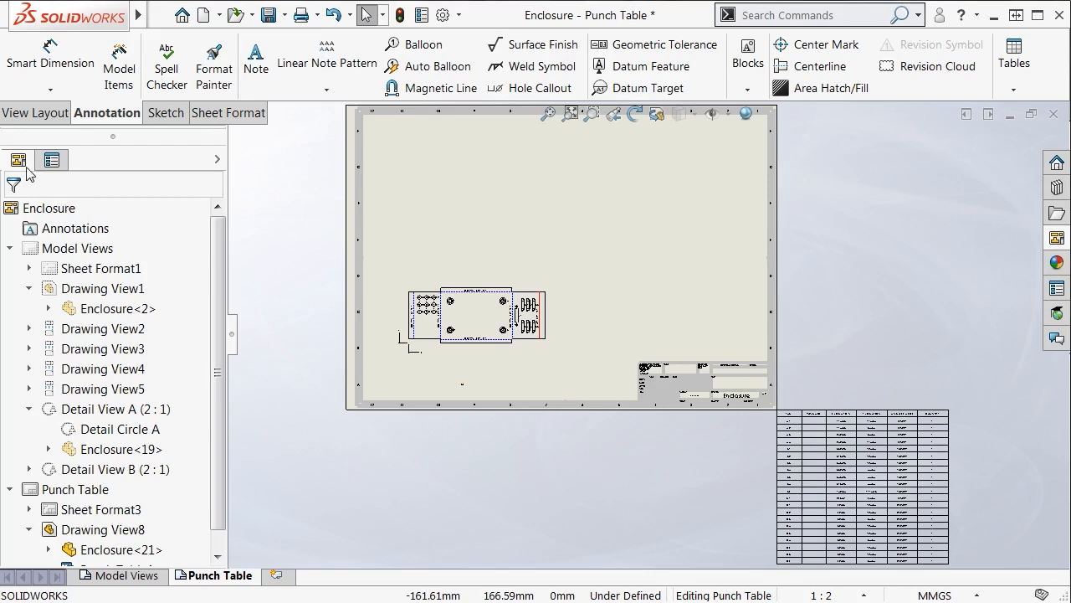
# Set the Punch Table sheet's punch table anchor at the upper-right inner corner of the sheet border.
pyautogui.scroll(-1, 215, 321)
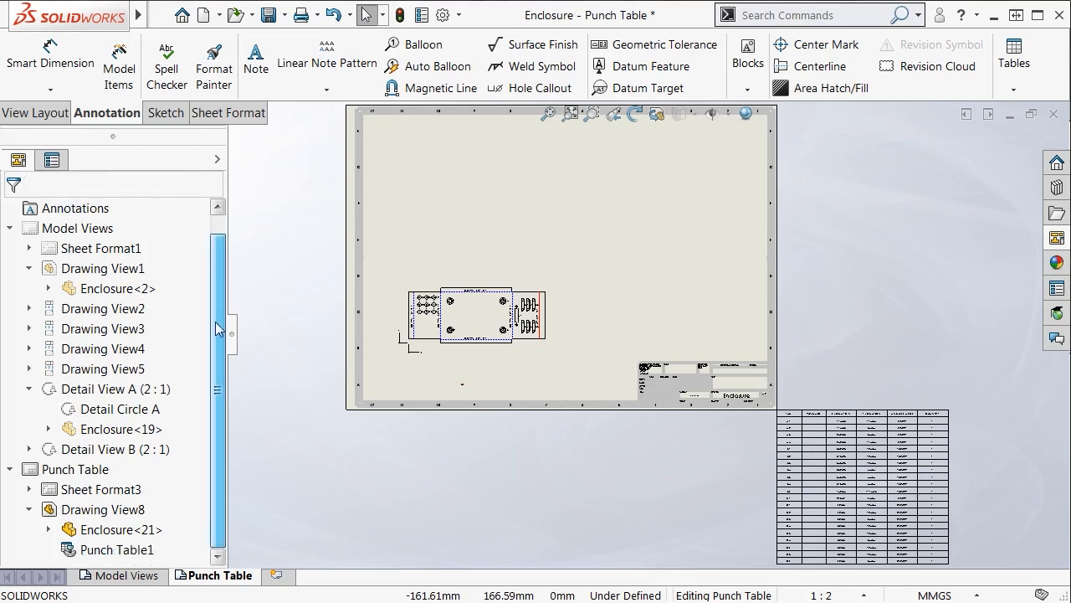
pyautogui.click(107, 470)
pyautogui.click(30, 490)
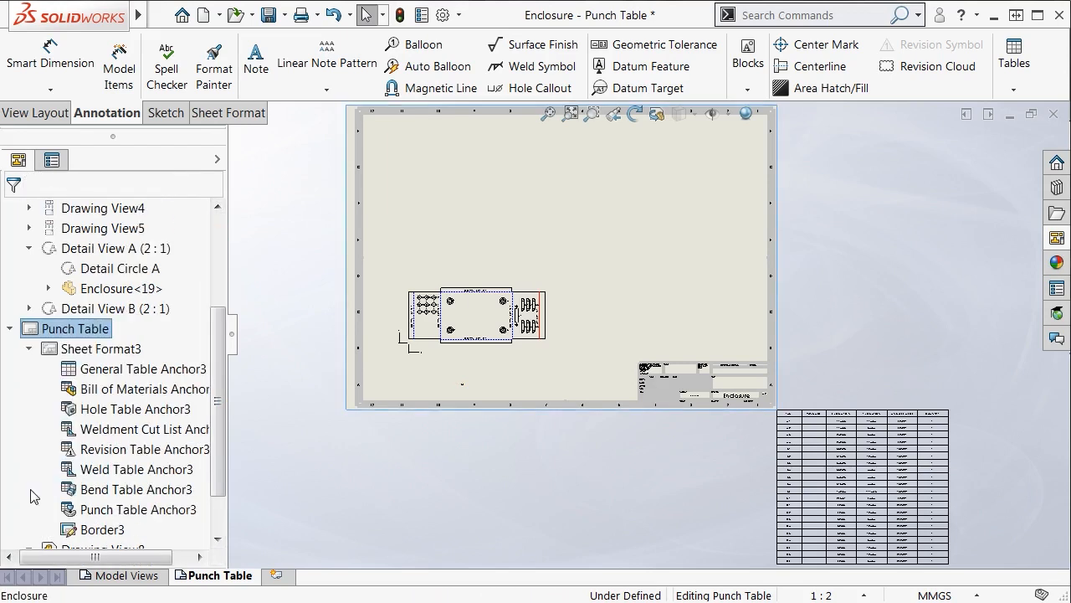
pyautogui.click(74, 510)
pyautogui.rightClick(149, 516)
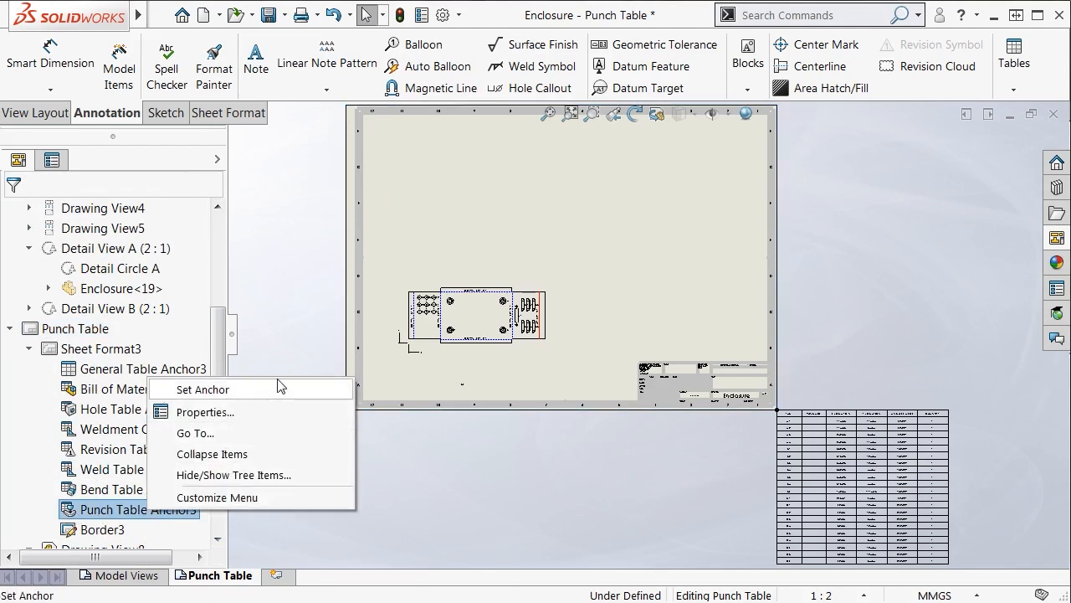
pyautogui.click(202, 389)
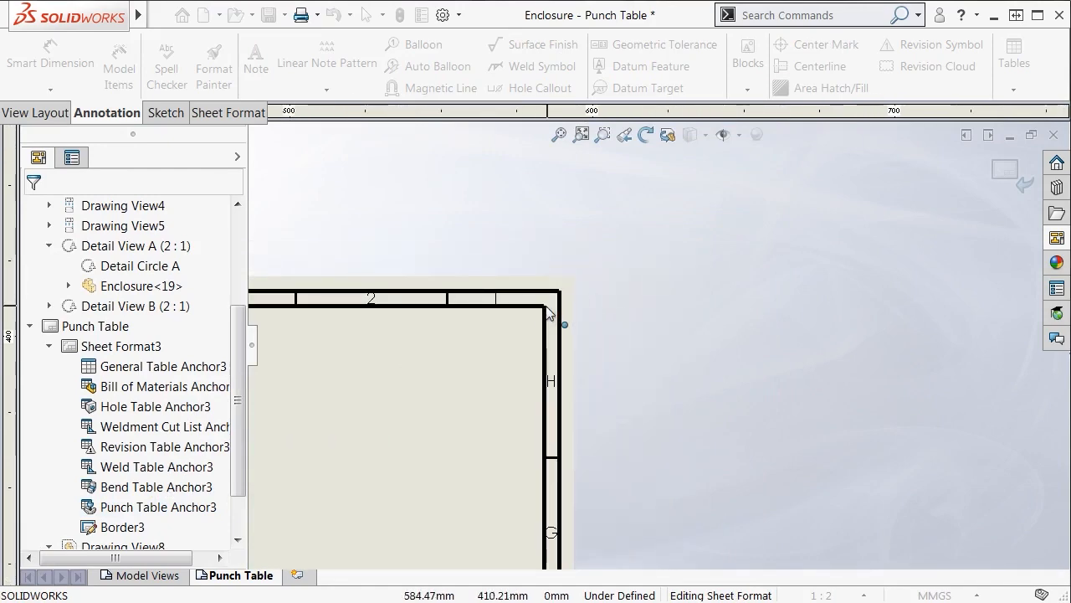
pyautogui.click(545, 308)
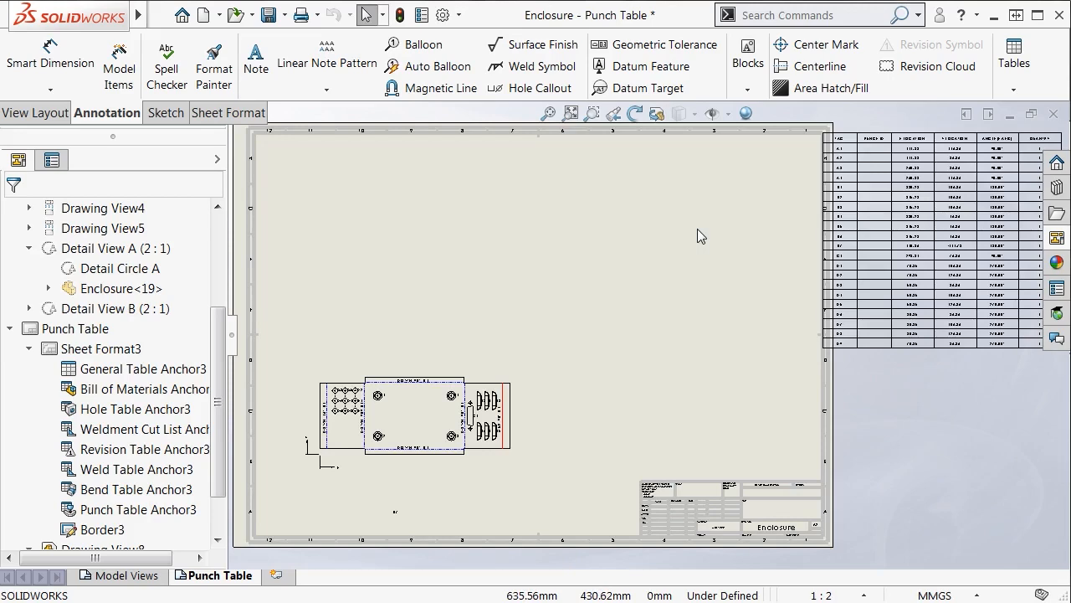
# Change the punch table's stationary corner to the upper-right one so that the table lies inside the sheet border.
pyautogui.click(826, 133)
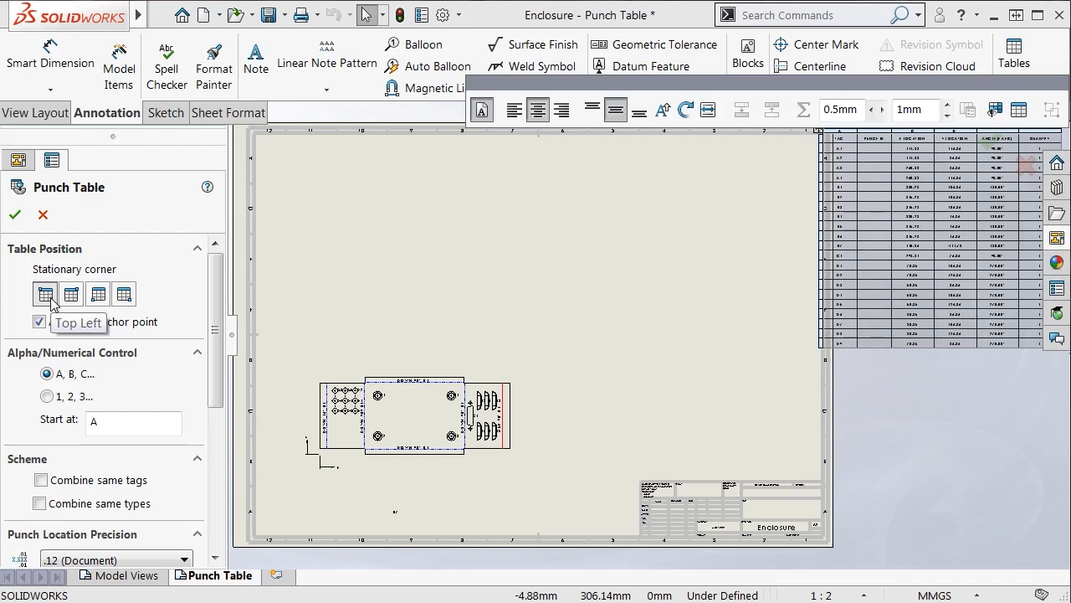
pyautogui.click(73, 296)
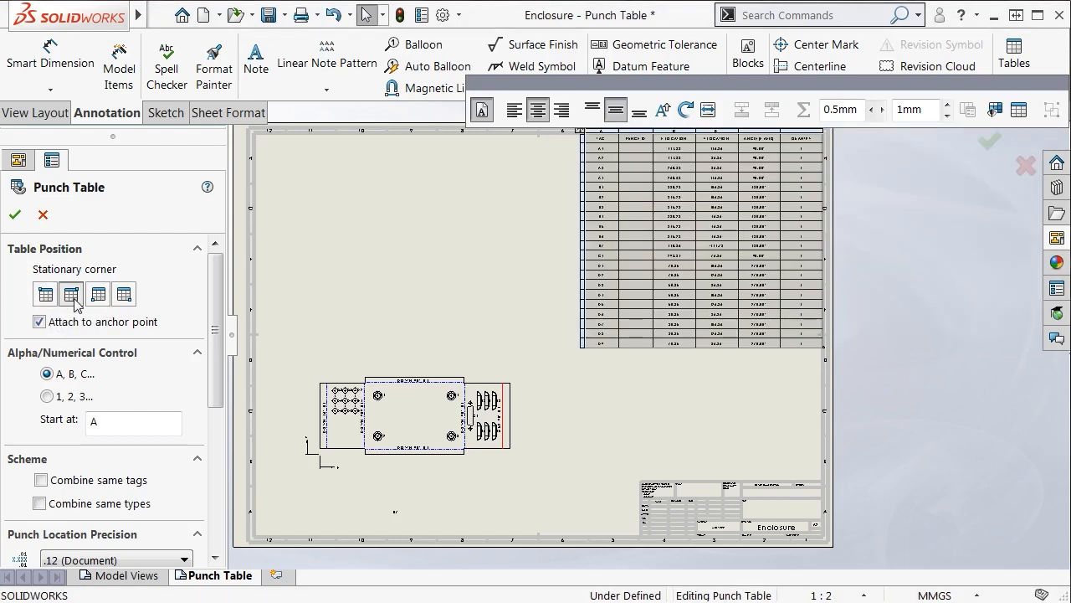
pyautogui.click(15, 216)
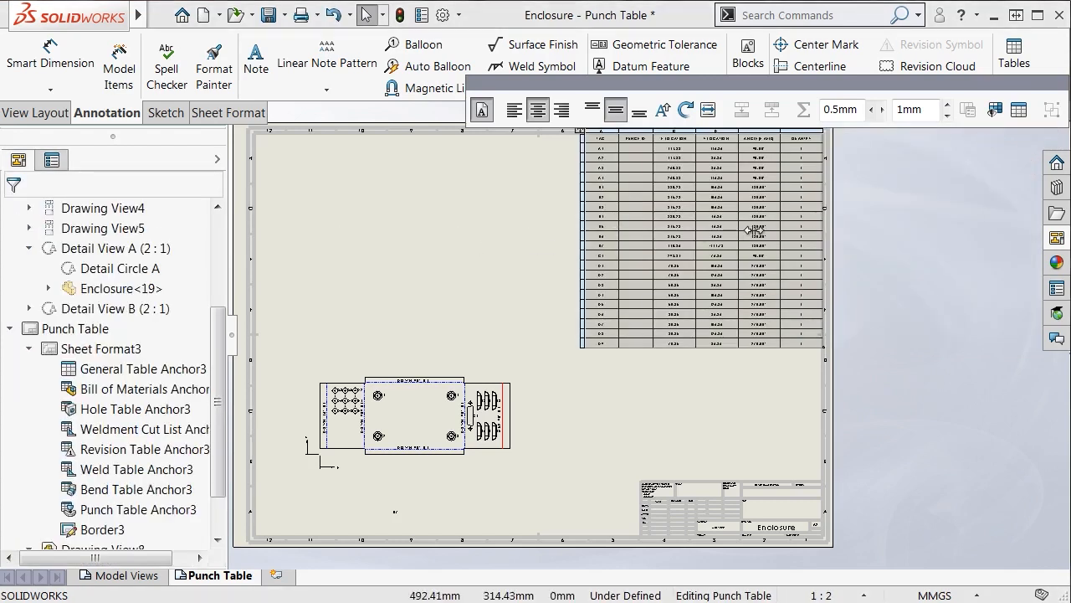
pyautogui.click(887, 227)
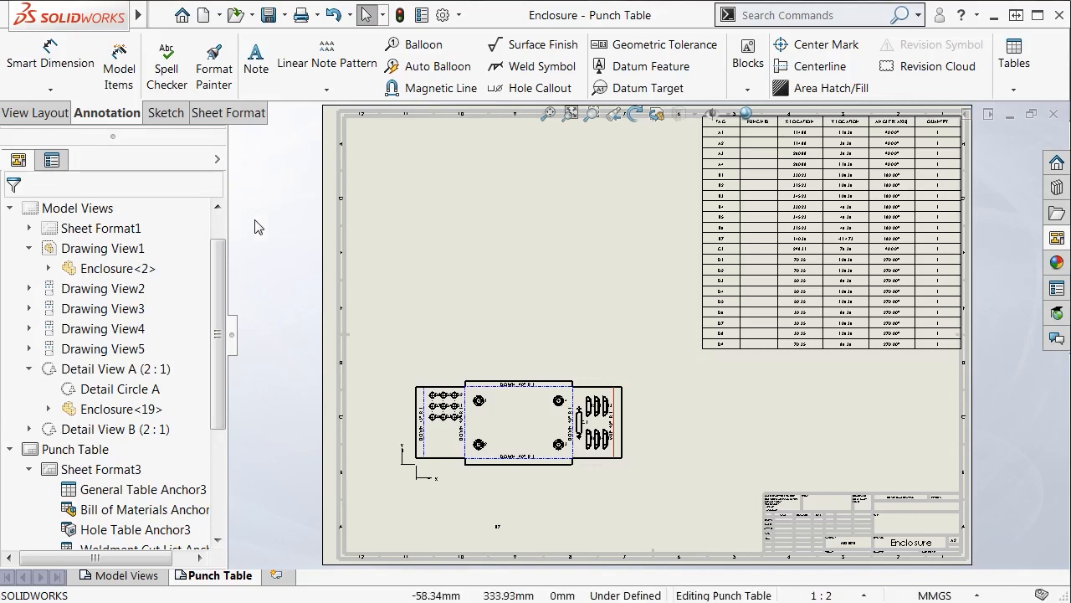
# Examine the punch table's tags, locations and angles, and compare them with the punch tags on the flat pattern view.
pyautogui.moveTo(146, 579)
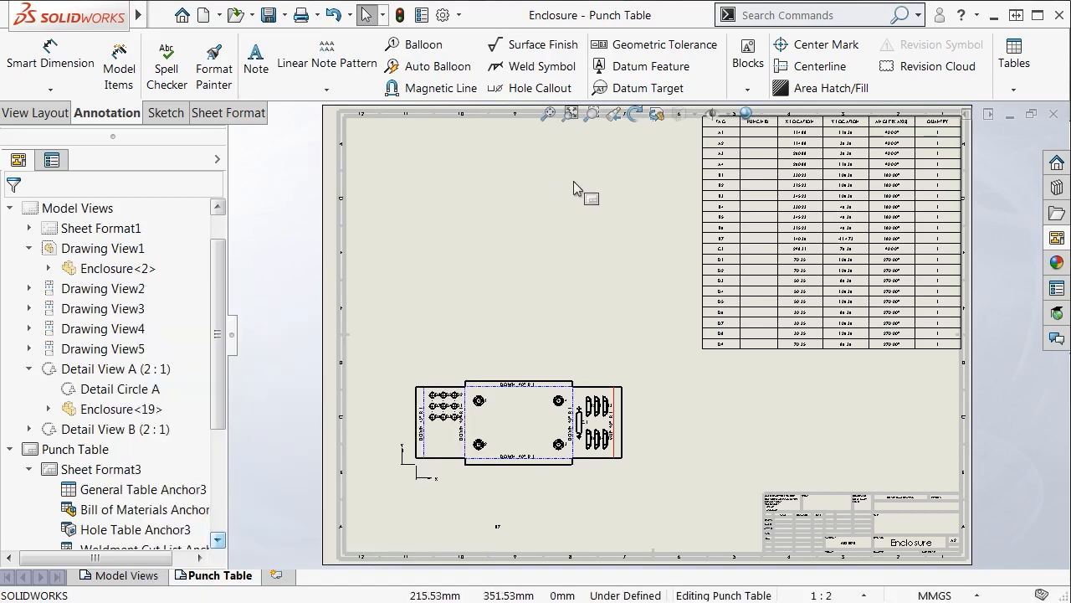
pyautogui.moveTo(563, 191); pyautogui.dragTo(445, 258, button='middle')
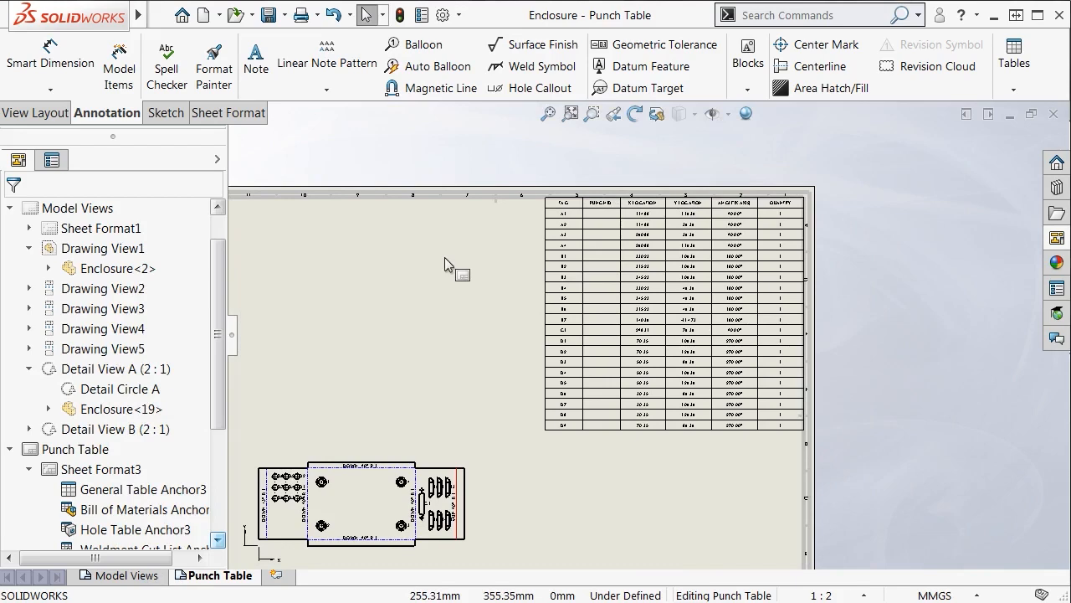
pyautogui.scroll(-4, 674, 239)
pyautogui.moveTo(659, 277); pyautogui.dragTo(636, 346, button='middle')
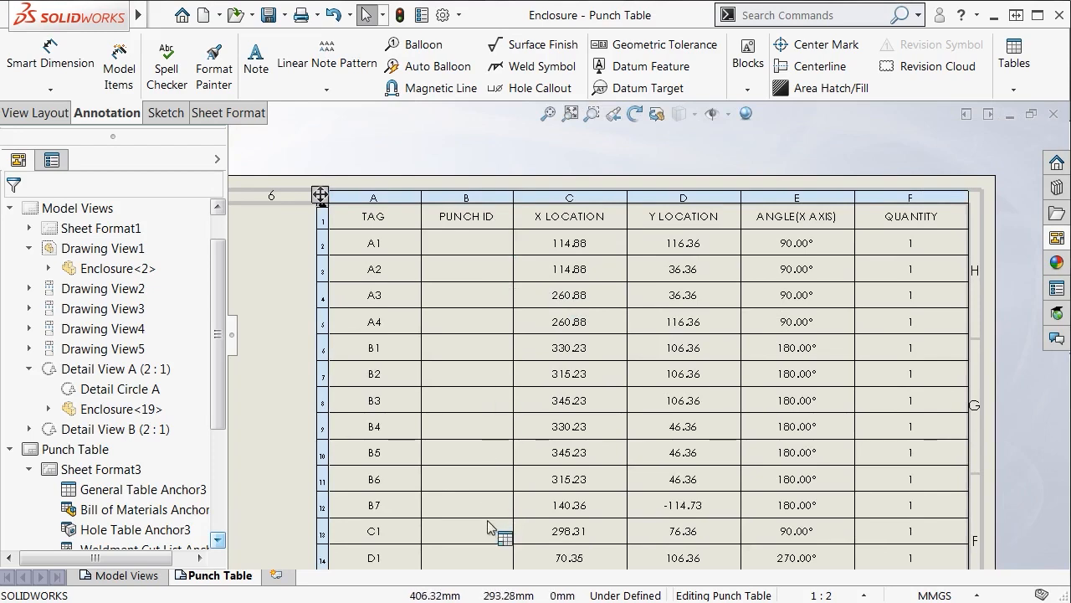
pyautogui.click(570, 113)
pyautogui.click(591, 114)
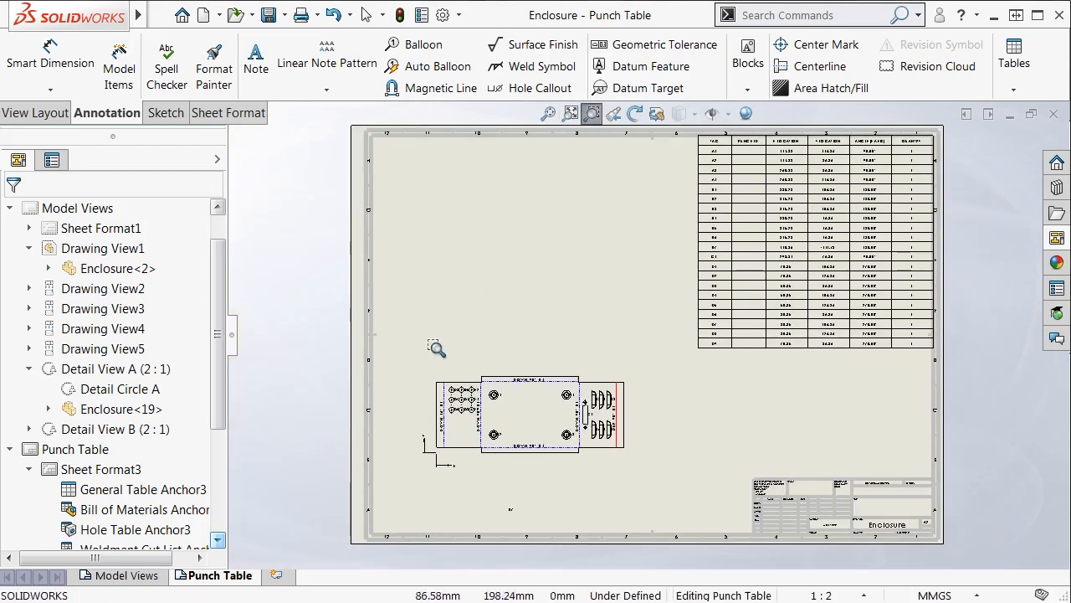
pyautogui.moveTo(435, 347); pyautogui.dragTo(649, 477)
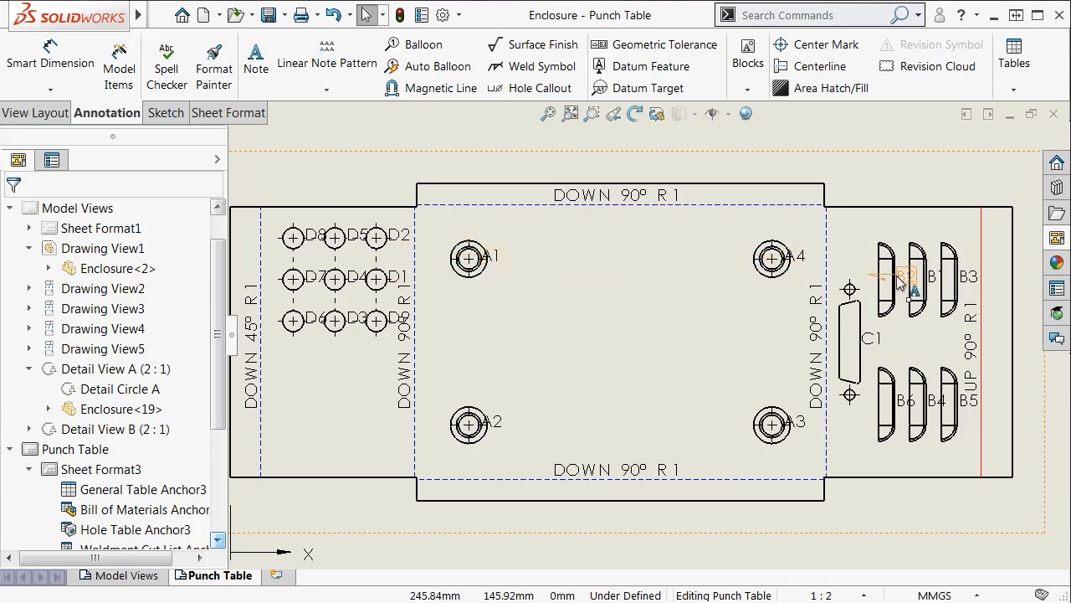
pyautogui.press('f')
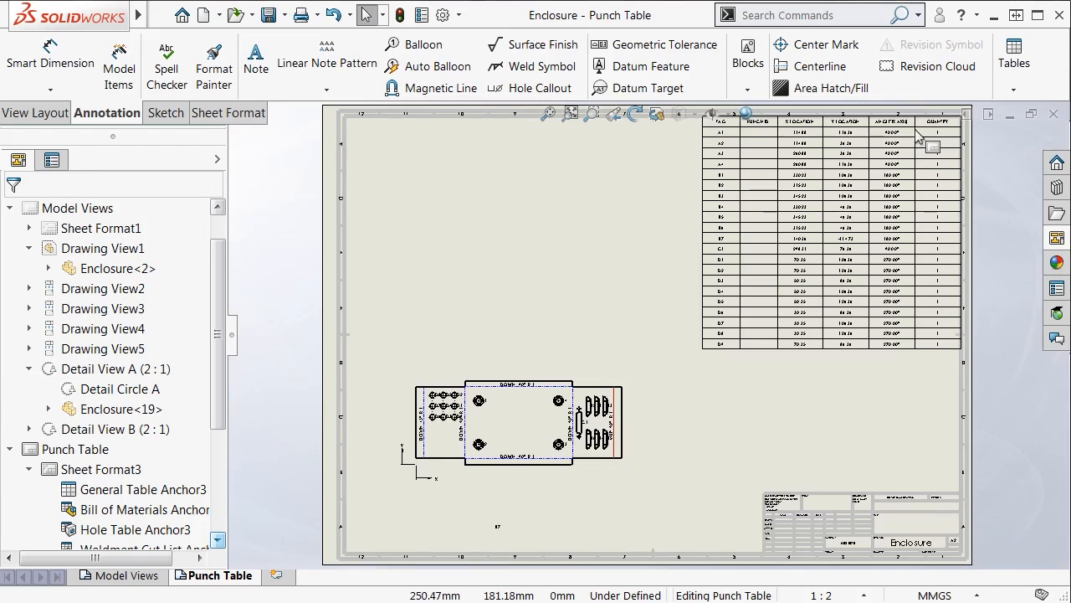
# Set the Punch Table sheet's scale to 1:1 and move the enlarged flat pattern view inside the sheet border.
pyautogui.click(863, 594)
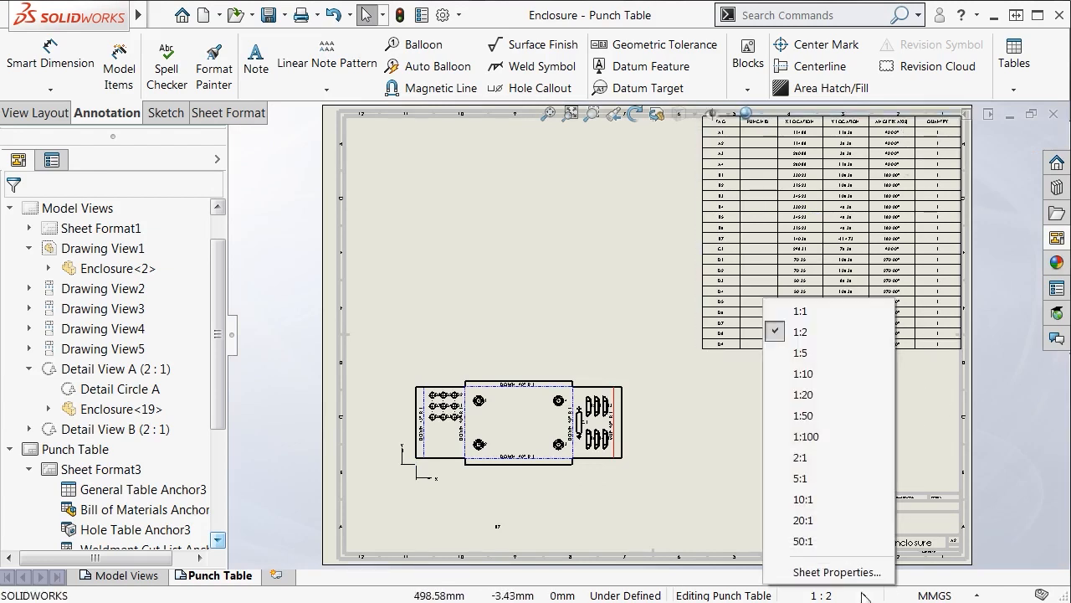
pyautogui.click(854, 312)
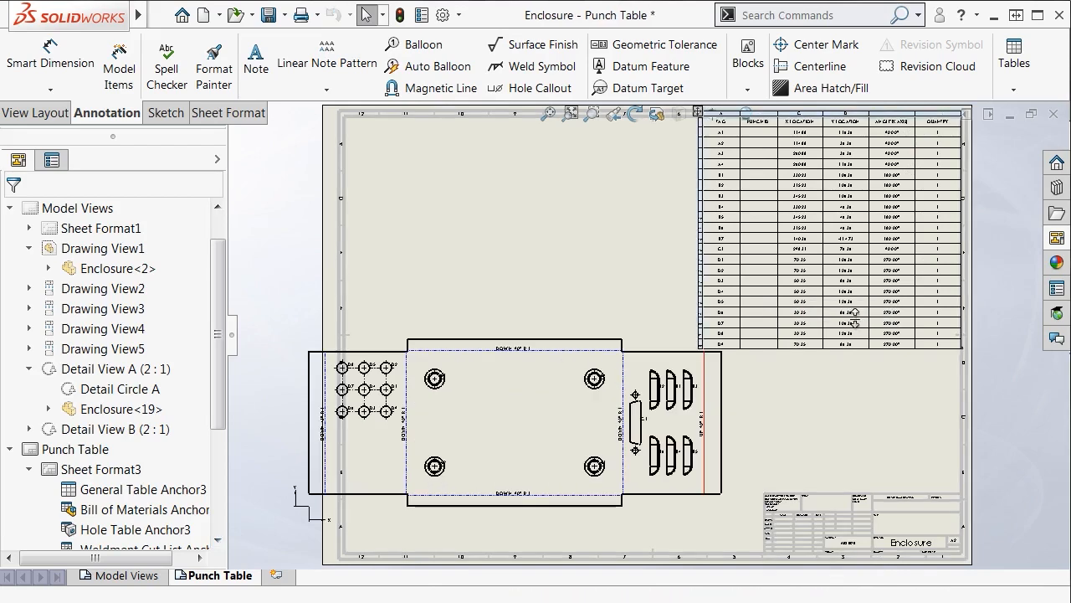
pyautogui.moveTo(564, 346); pyautogui.dragTo(612, 347)
pyautogui.press('f')
pyautogui.moveTo(667, 312); pyautogui.dragTo(660, 300)
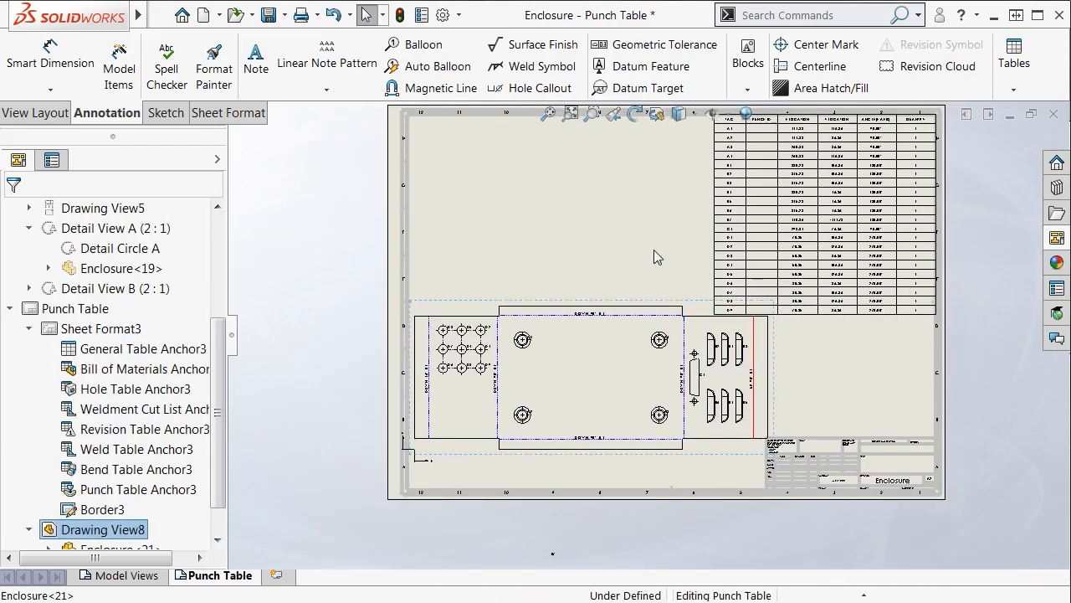
pyautogui.click(653, 249)
# Examine the punch tags beside the holes, countersinks, connector cutout and louvers on the enlarged flat pattern view.
pyautogui.click(592, 113)
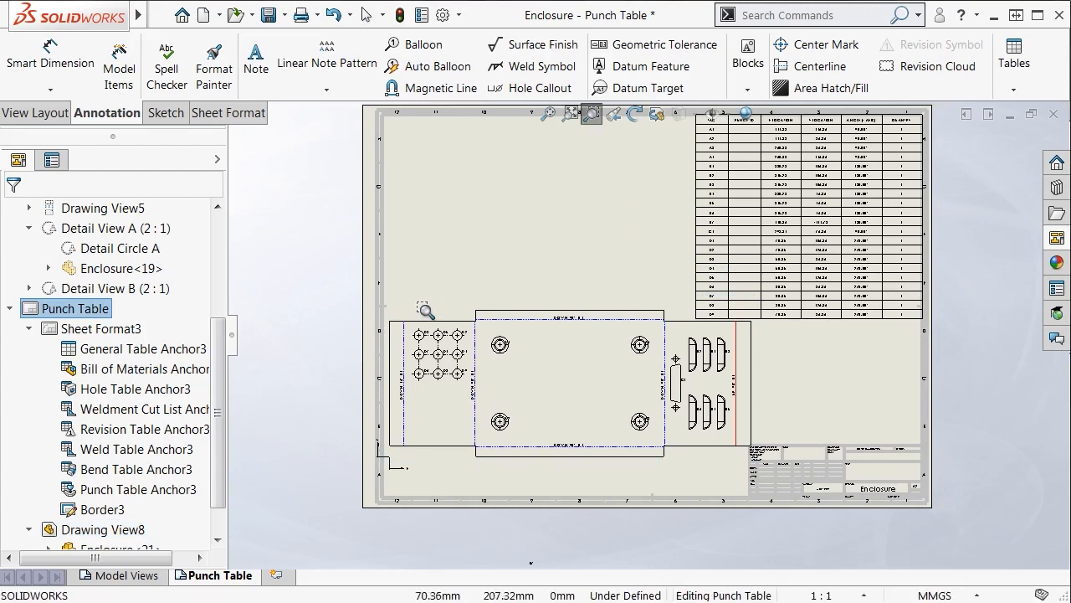
pyautogui.moveTo(402, 318); pyautogui.dragTo(585, 450)
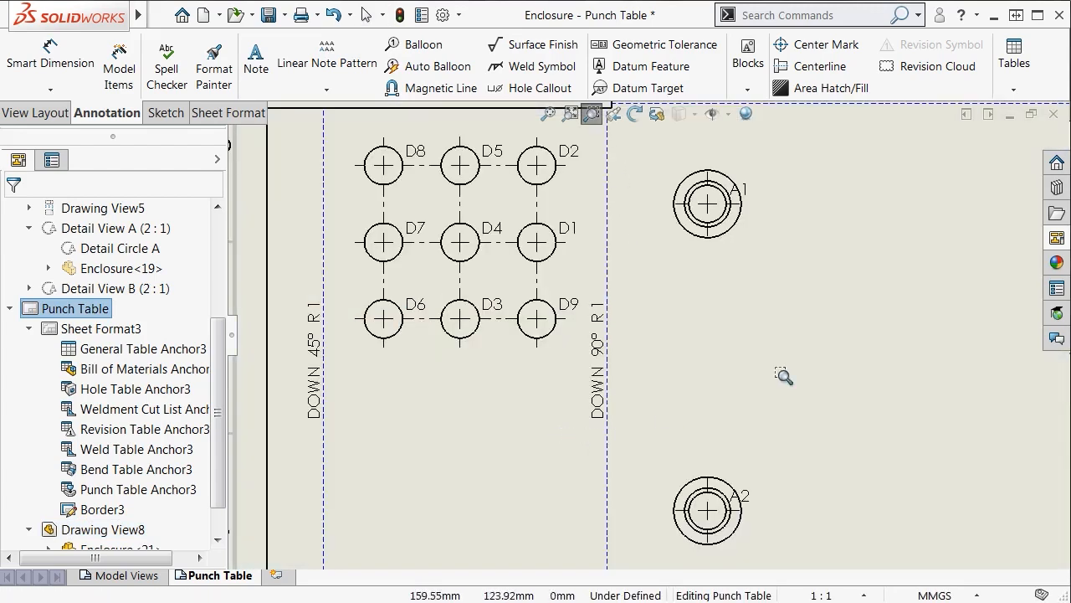
pyautogui.moveTo(911, 337)
pyautogui.mouseDown(button='middle')
pyautogui.moveTo(628, 352)
pyautogui.moveTo(310, 340)
pyautogui.mouseUp(button='middle')
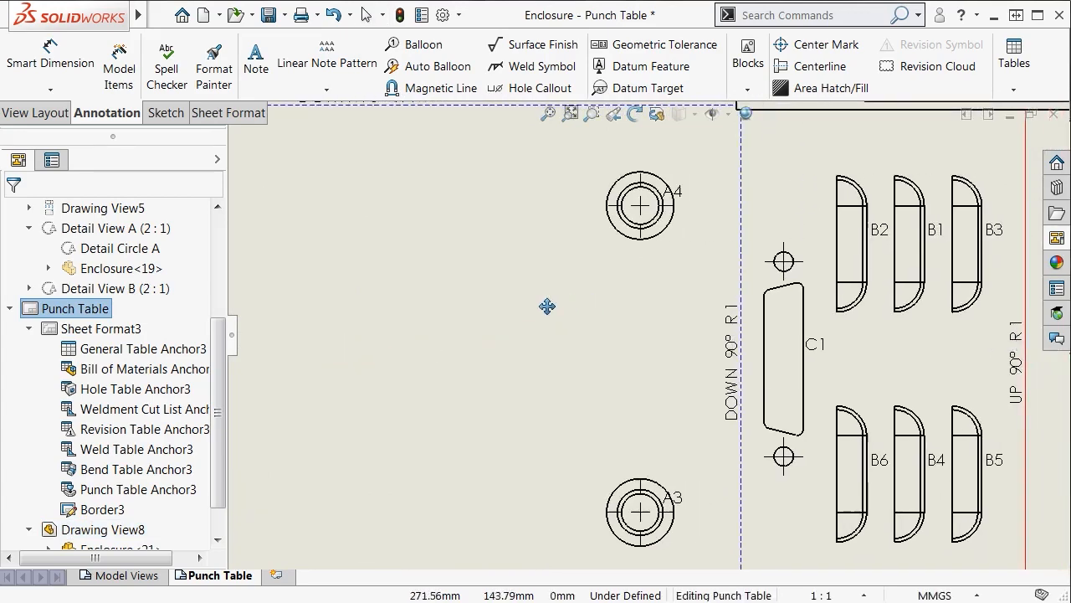
pyautogui.moveTo(547, 307); pyautogui.dragTo(833, 303, button='middle')
pyautogui.scroll(1, 633, 362)
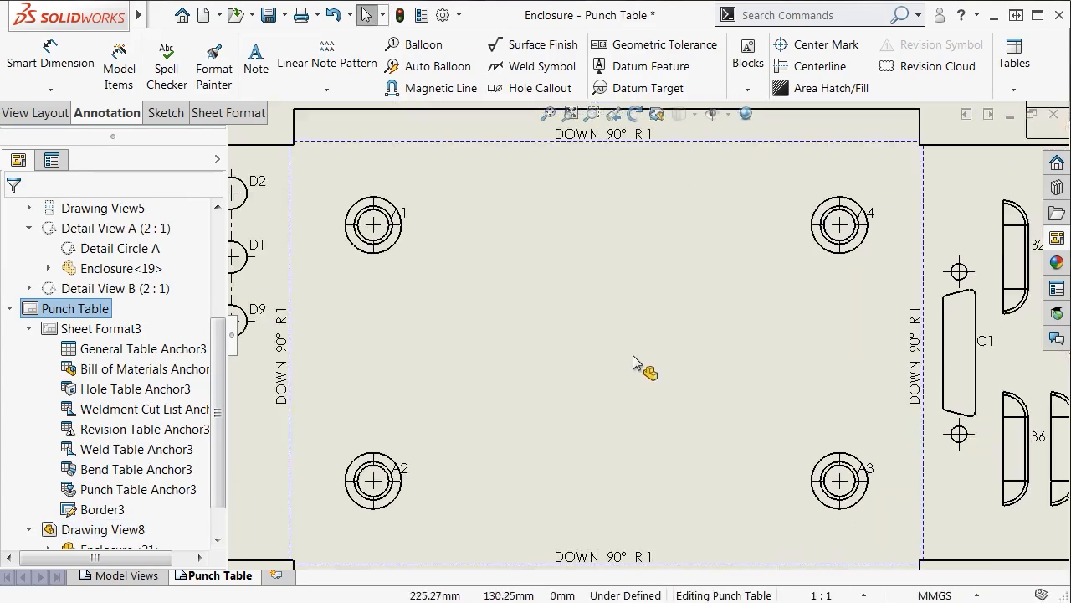
pyautogui.scroll(2, 633, 362)
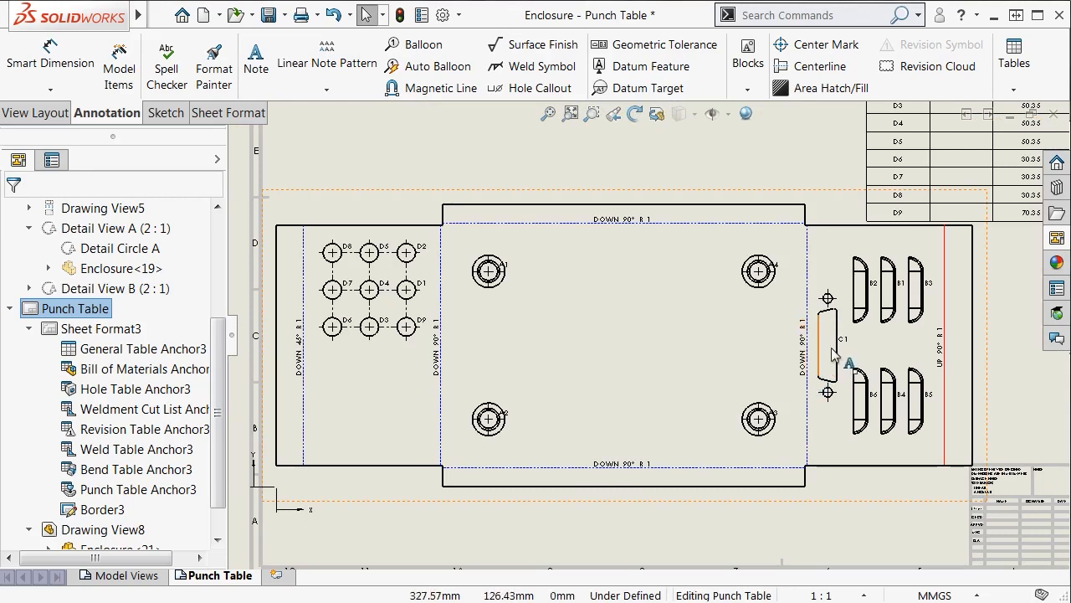
# Try moving the C1 punch tag farther away from the connector cutout and undo the move.
pyautogui.moveTo(842, 340); pyautogui.dragTo(861, 341)
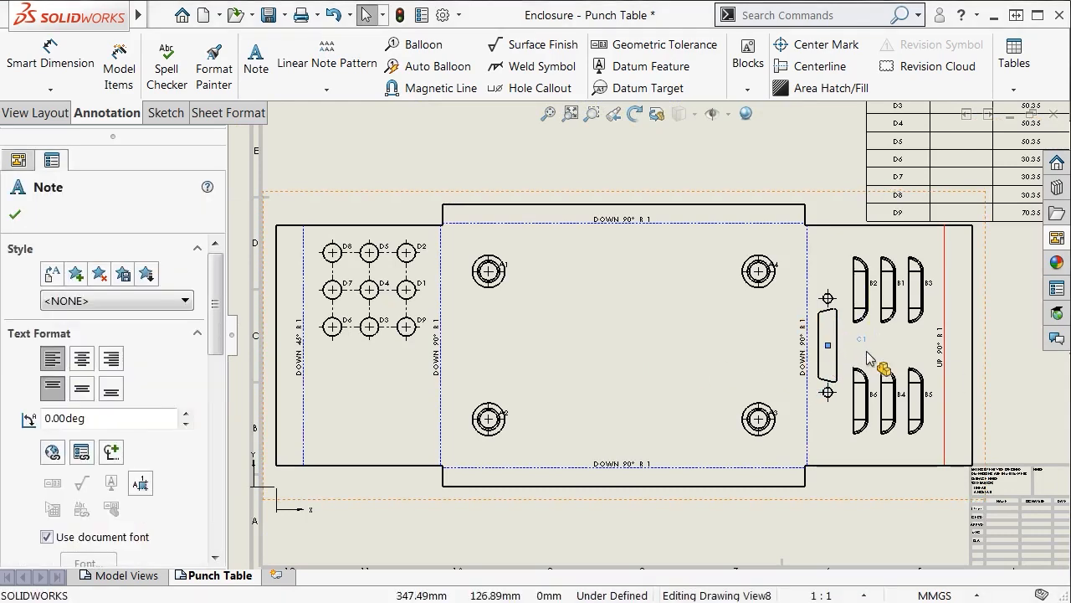
pyautogui.click(334, 15)
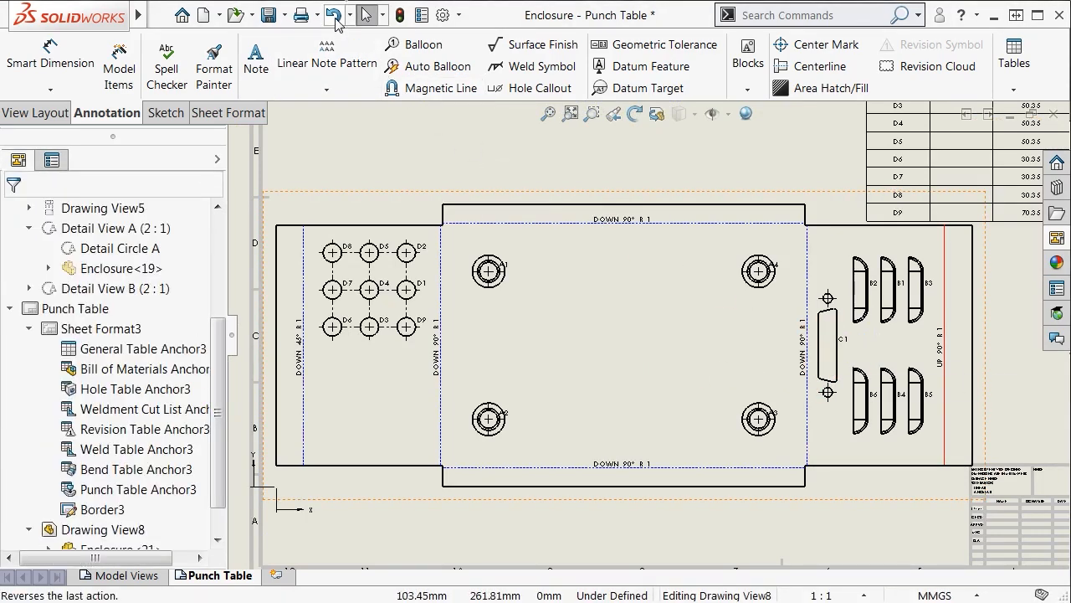
pyautogui.click(399, 142)
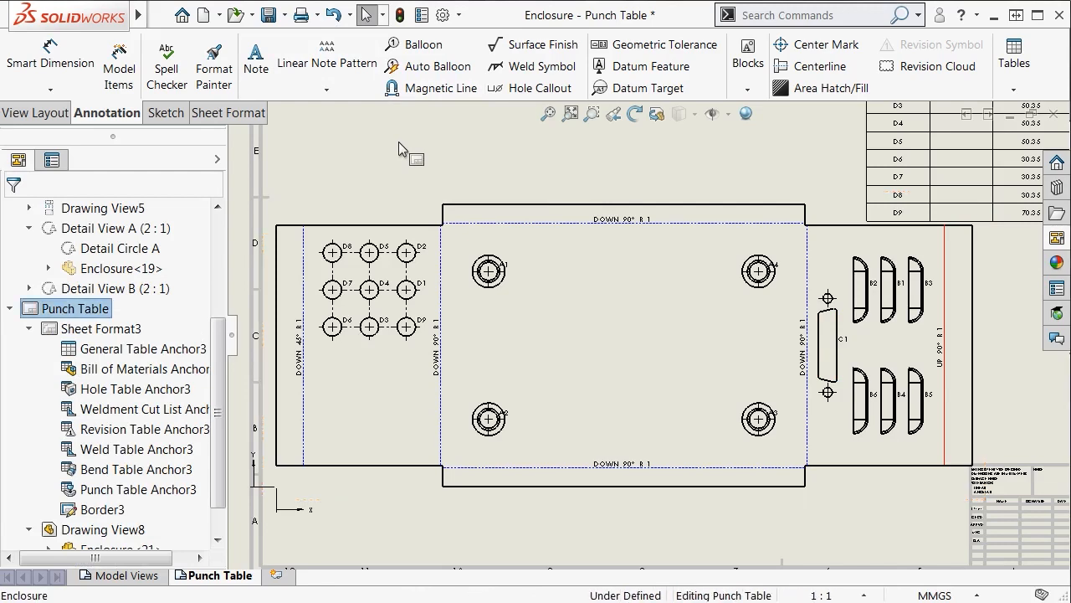
# Set the punch table tags' angle to 30° and their offset to 12 mm in the document properties, and rebuild the drawing.
pyautogui.click(441, 16)
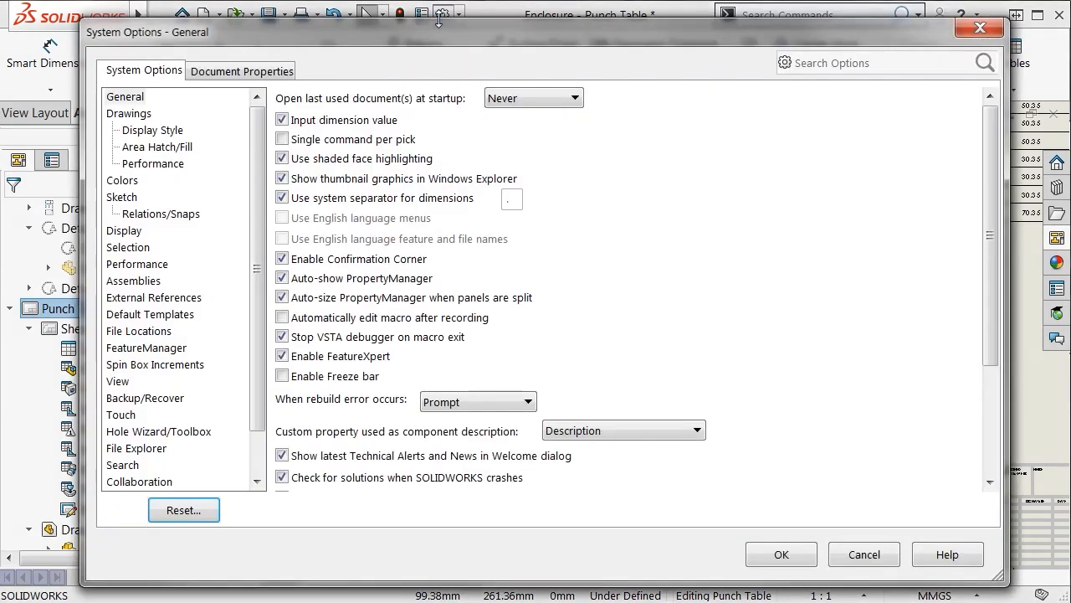
pyautogui.click(285, 73)
pyautogui.click(127, 198)
pyautogui.click(112, 197)
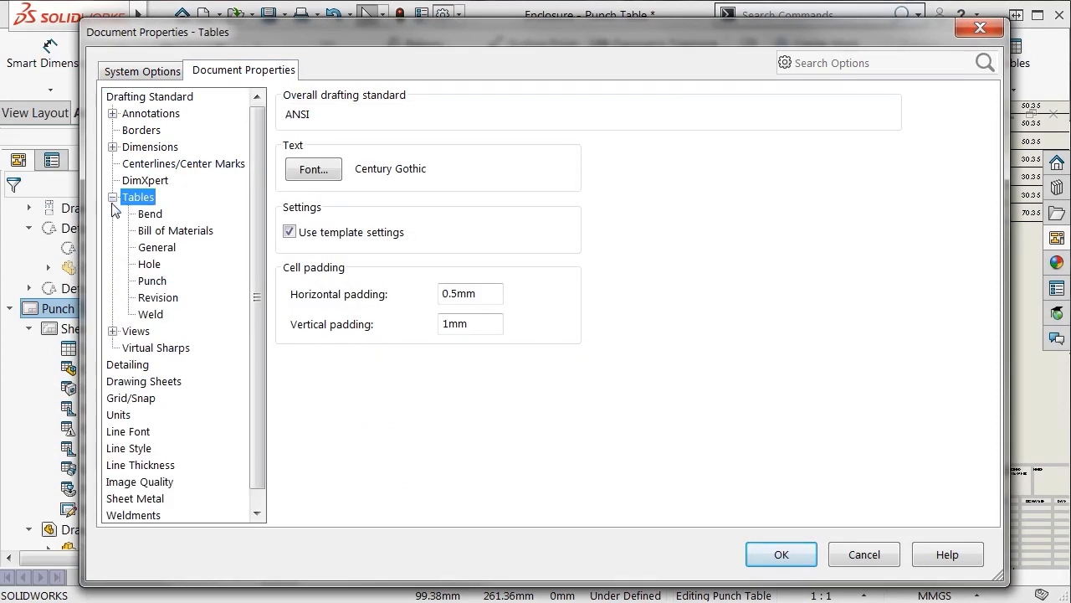
pyautogui.click(152, 281)
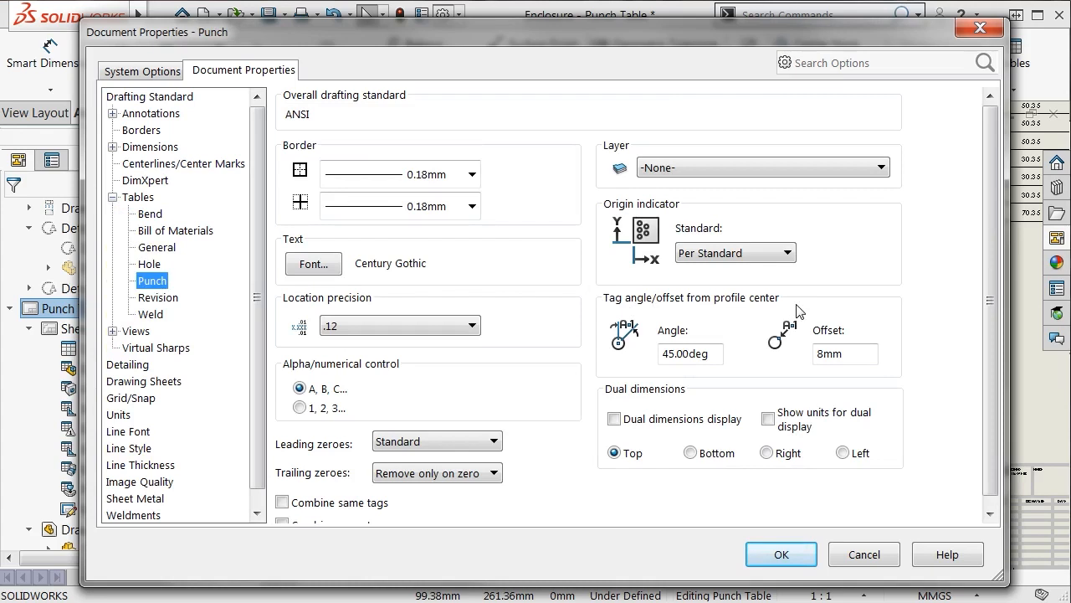
pyautogui.click(674, 353)
pyautogui.doubleClick(668, 353)
pyautogui.write('30')
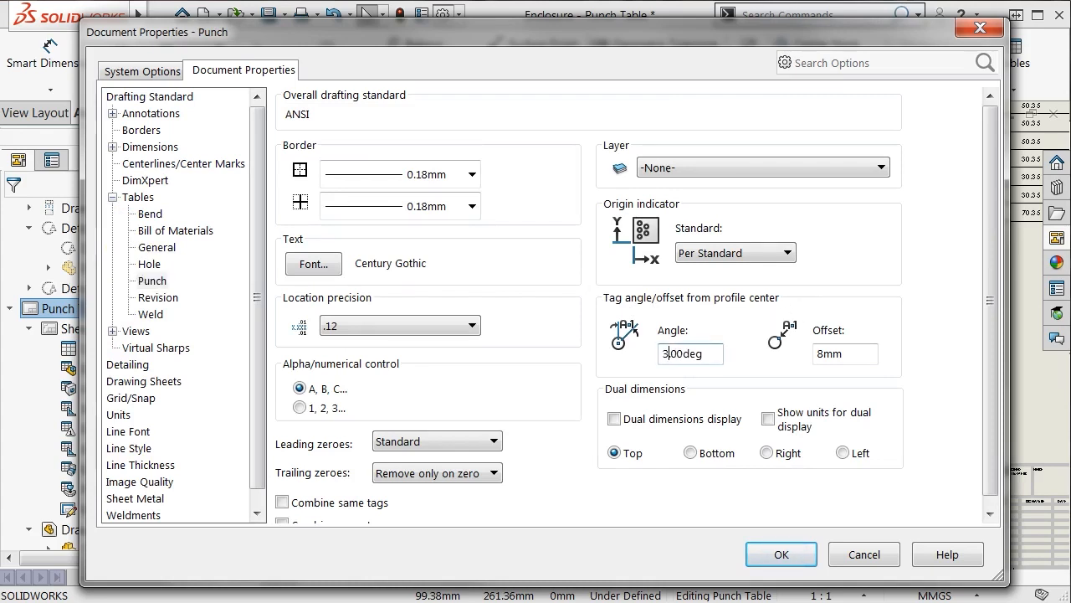
pyautogui.click(840, 352)
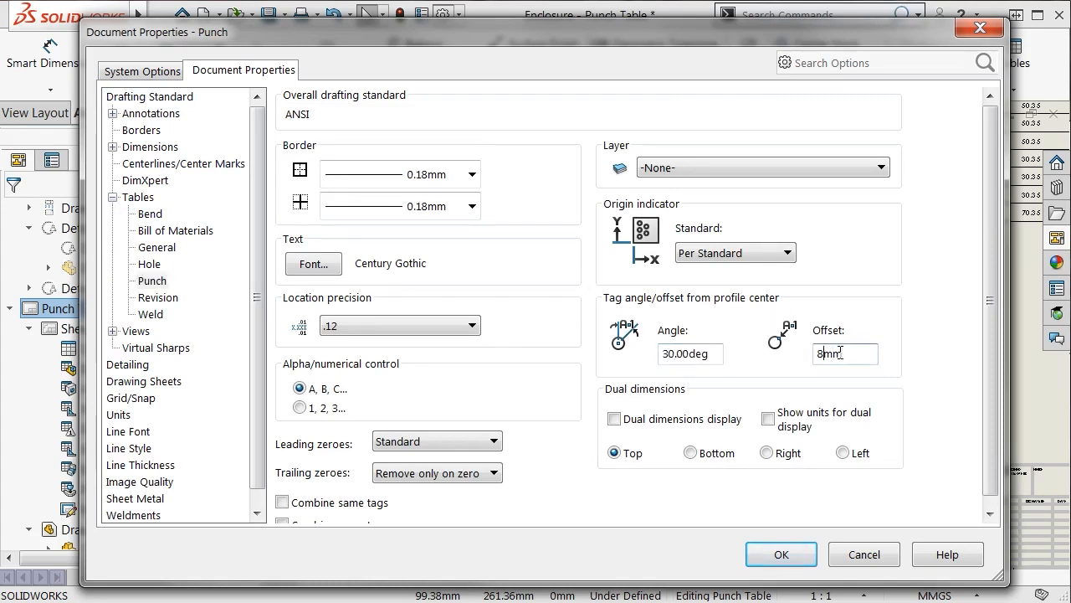
pyautogui.write('12.00')
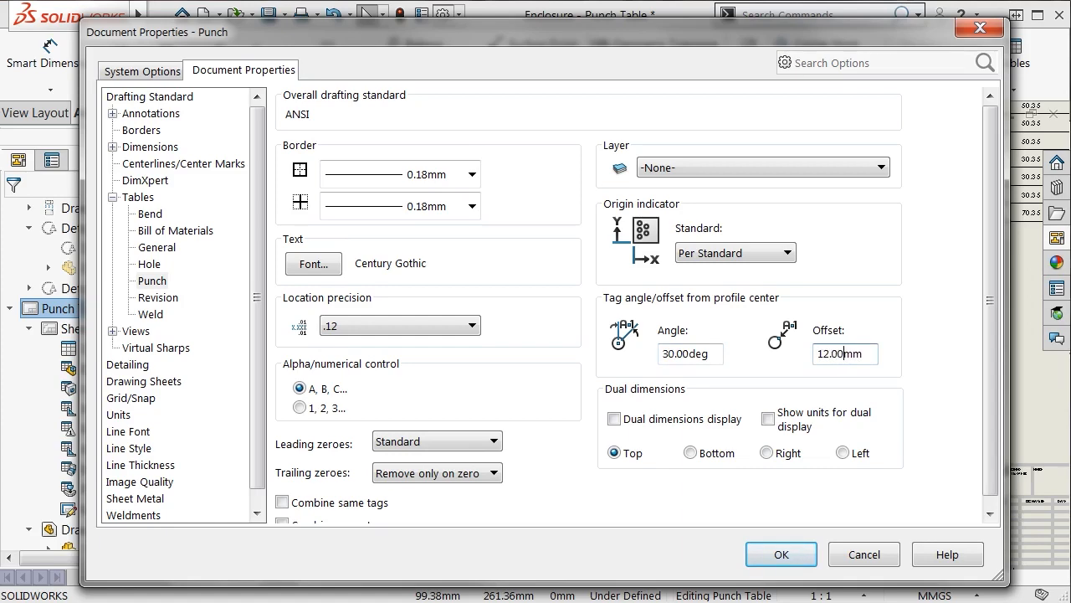
pyautogui.click(786, 554)
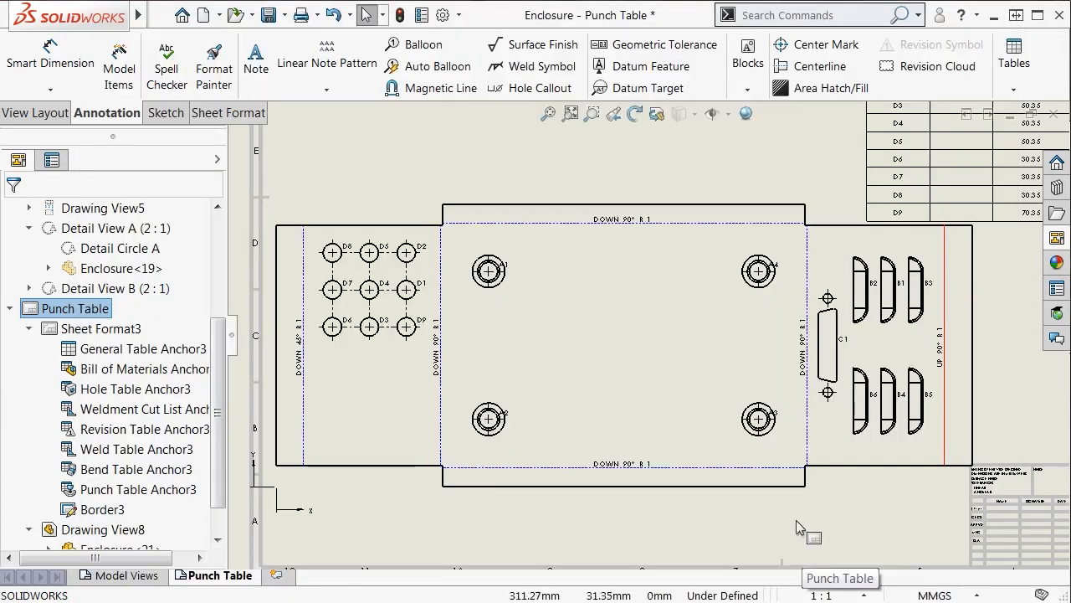
pyautogui.click(400, 15)
# In the Enclosure part, set the Punch ID of the countersink emboss feature to "CSink Emboss - 12".
pyautogui.press('f')
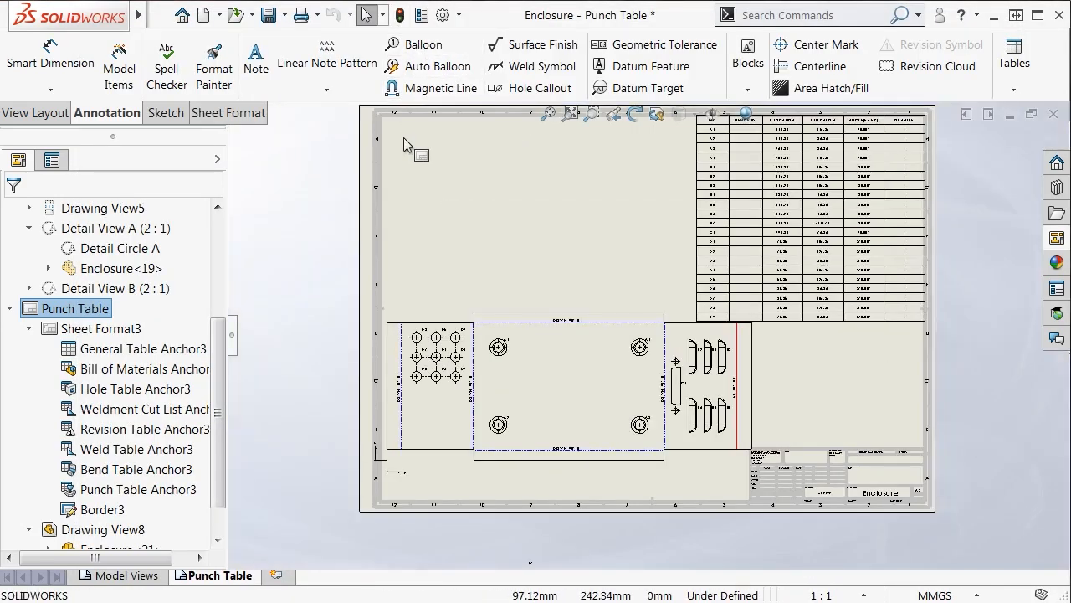
pyautogui.moveTo(592, 162); pyautogui.dragTo(498, 244, button='middle')
pyautogui.scroll(-5, 640, 233)
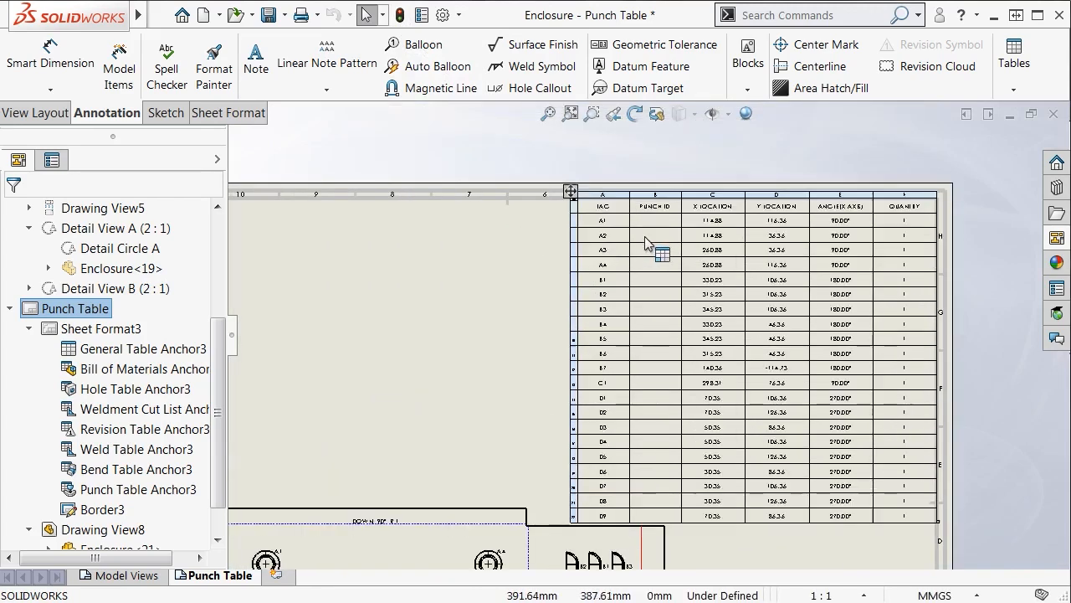
pyautogui.moveTo(676, 268); pyautogui.dragTo(661, 253, button='middle')
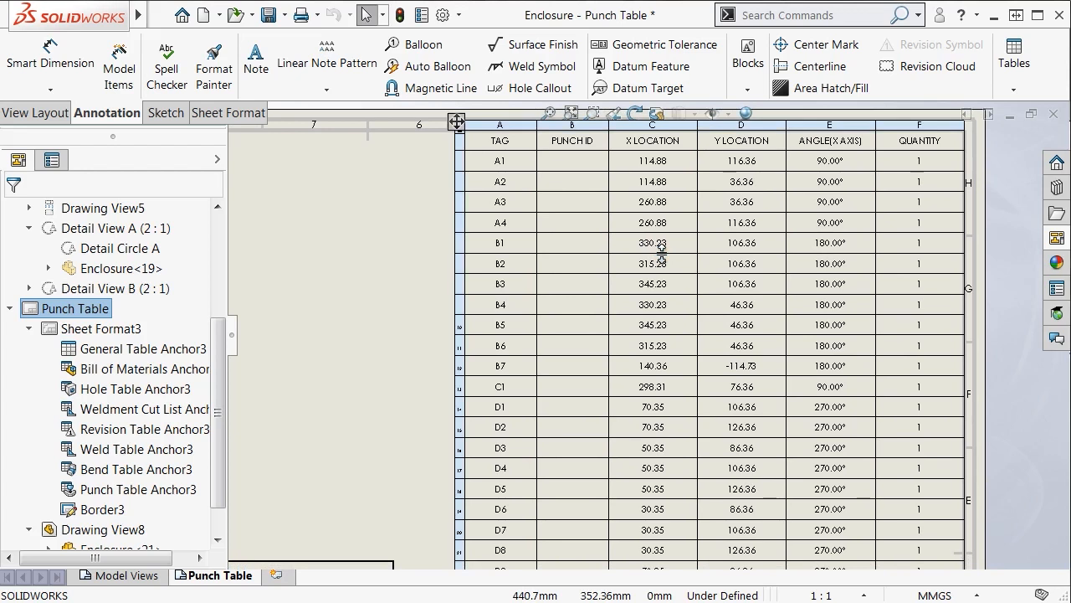
pyautogui.click(995, 150)
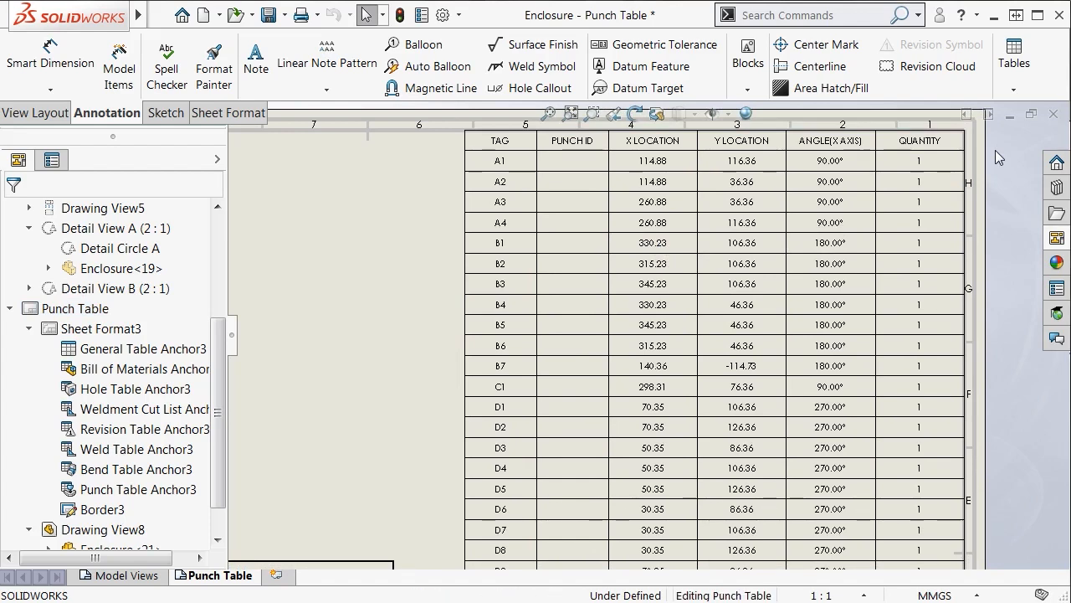
pyautogui.hotkey('ctrl', 'Tab')
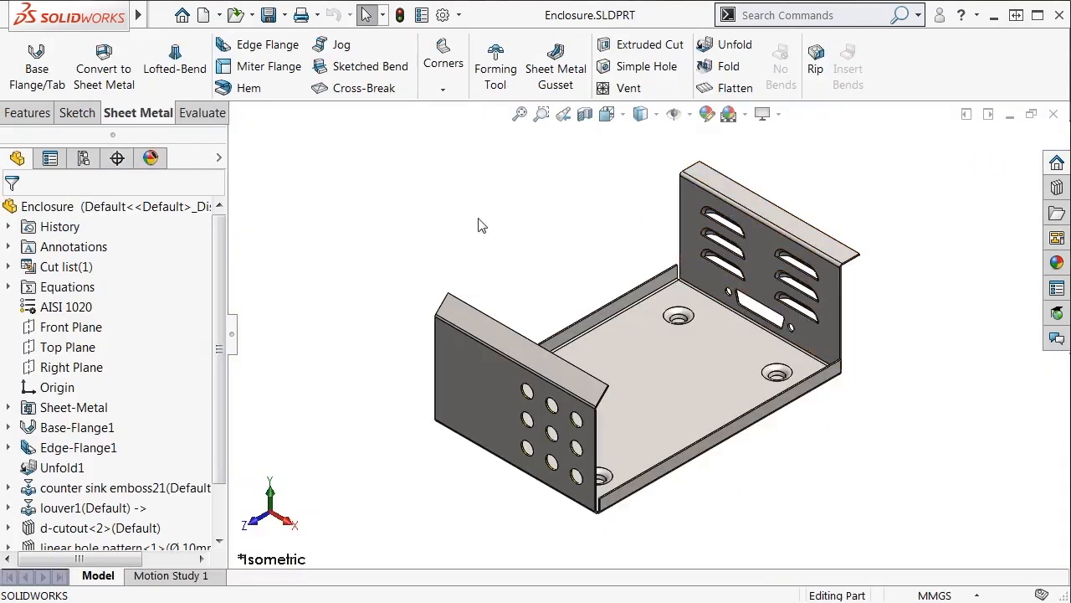
pyautogui.scroll(-1, 219, 243)
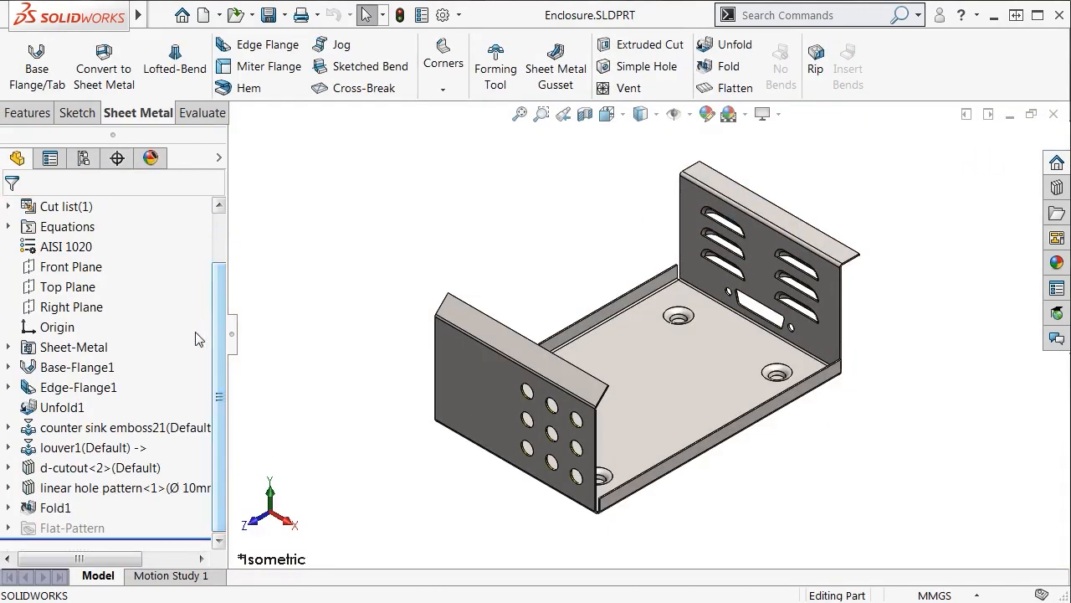
pyautogui.click(187, 432)
pyautogui.rightClick(188, 441)
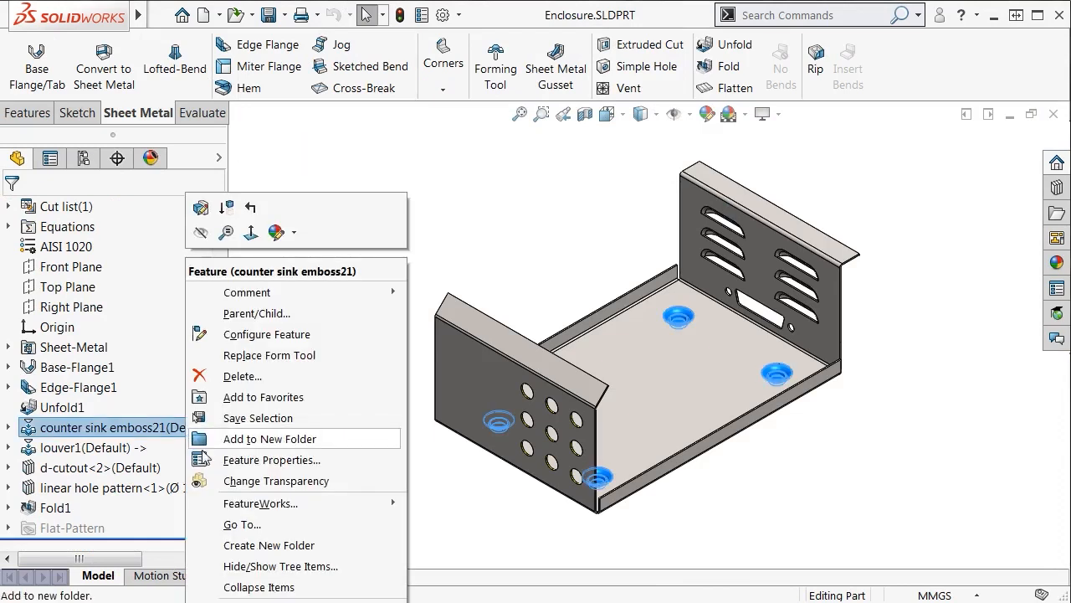
pyautogui.click(366, 465)
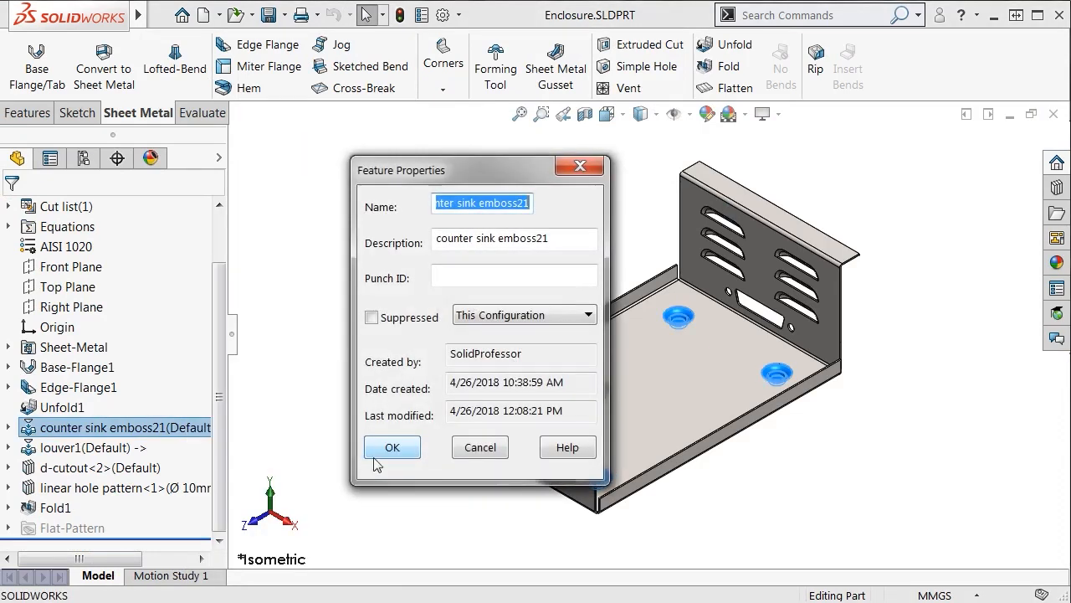
pyautogui.click(466, 278)
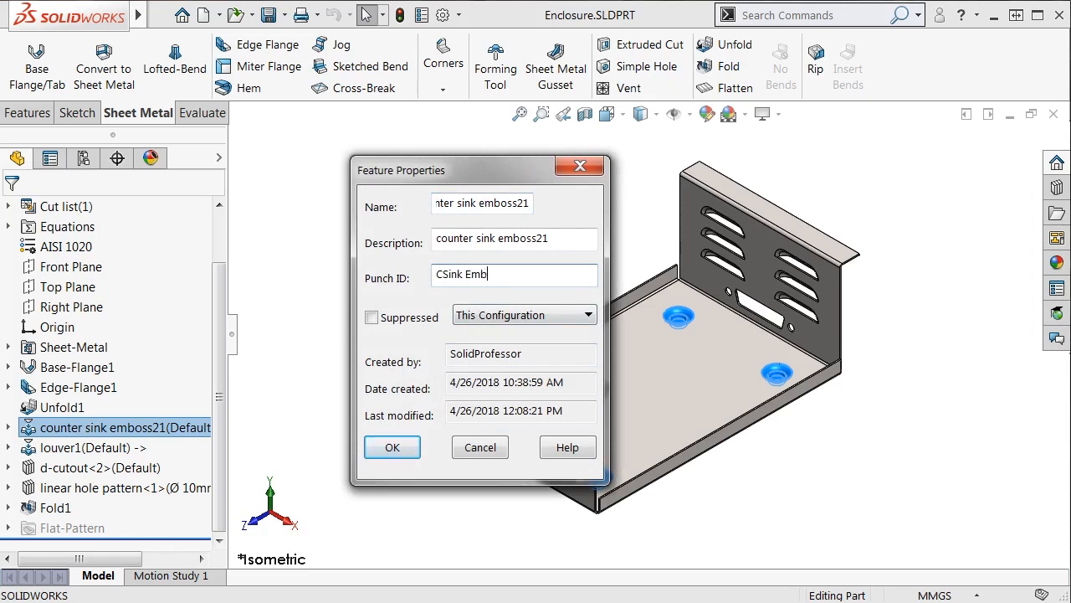
pyautogui.click(403, 454)
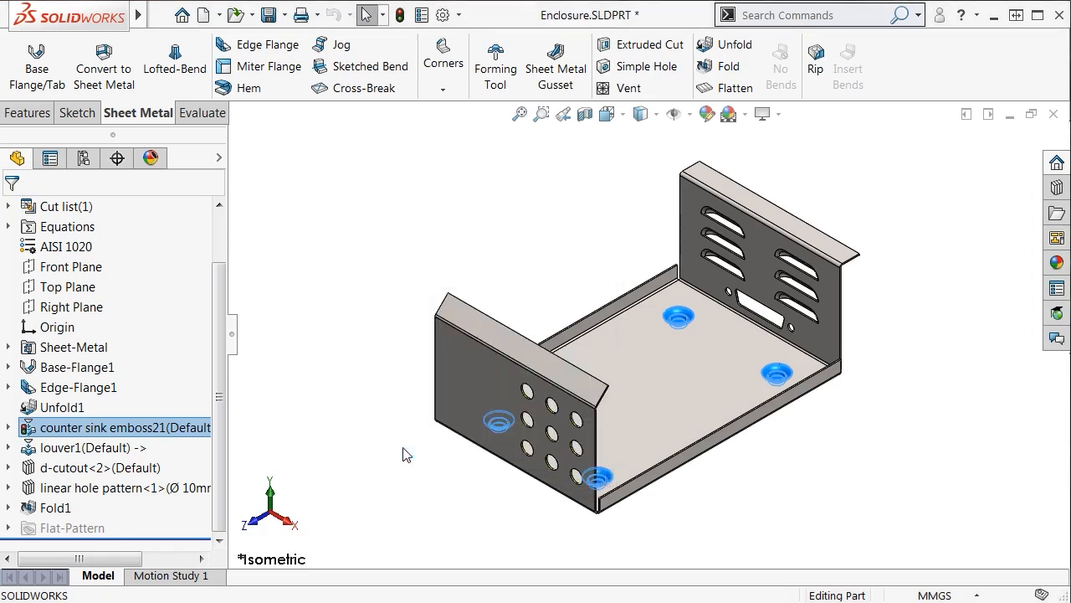
# Set the louver feature's Punch ID to "Louver - 35" in its feature properties.
pyautogui.click(142, 449)
pyautogui.rightClick(142, 449)
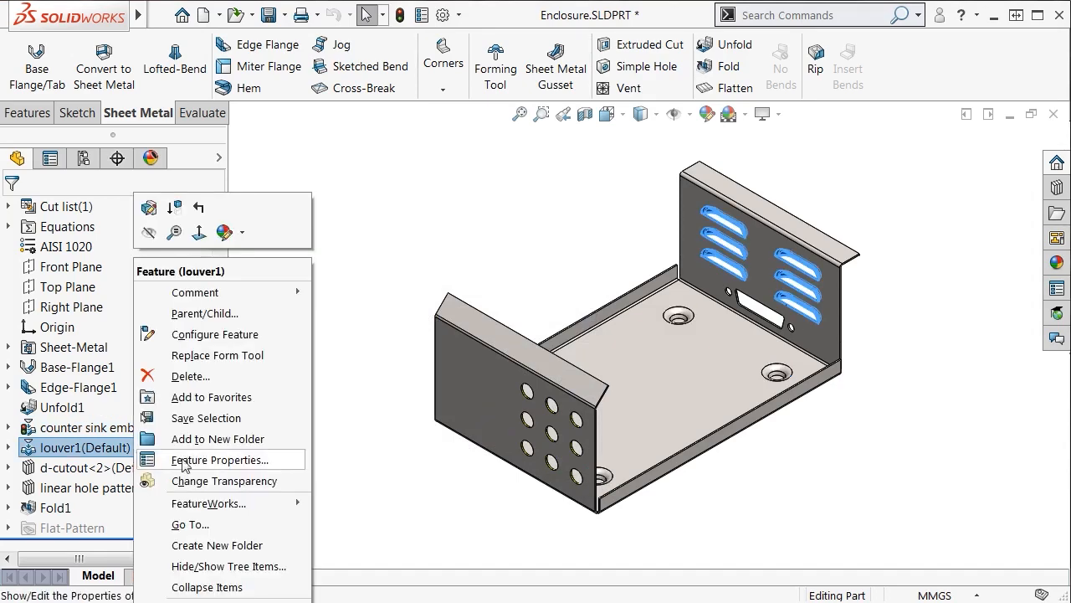
pyautogui.click(253, 457)
pyautogui.click(447, 279)
pyautogui.write('Louver - 35')
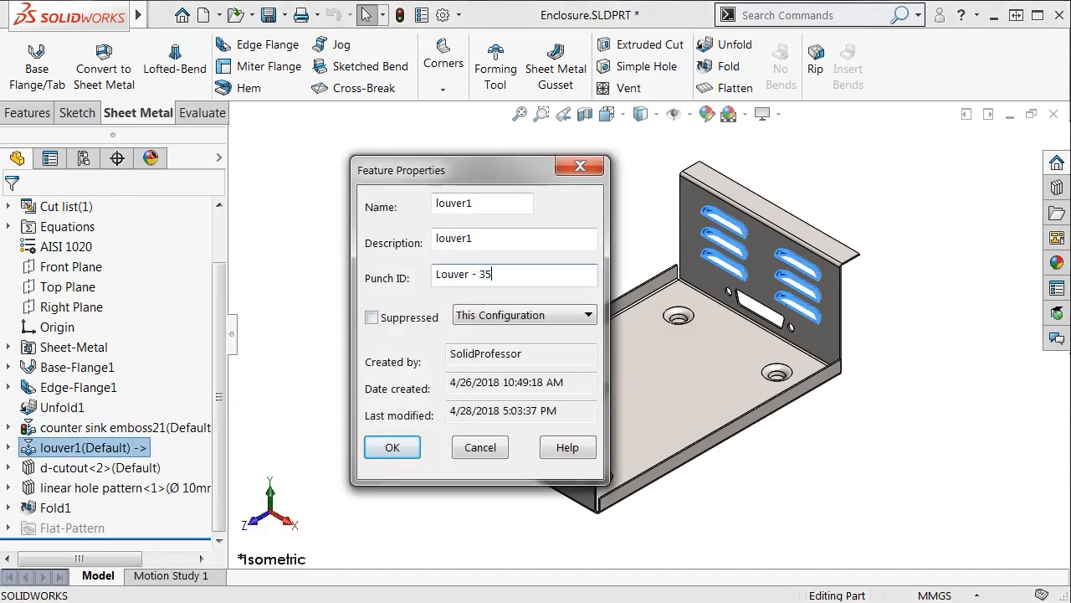
pyautogui.click(391, 446)
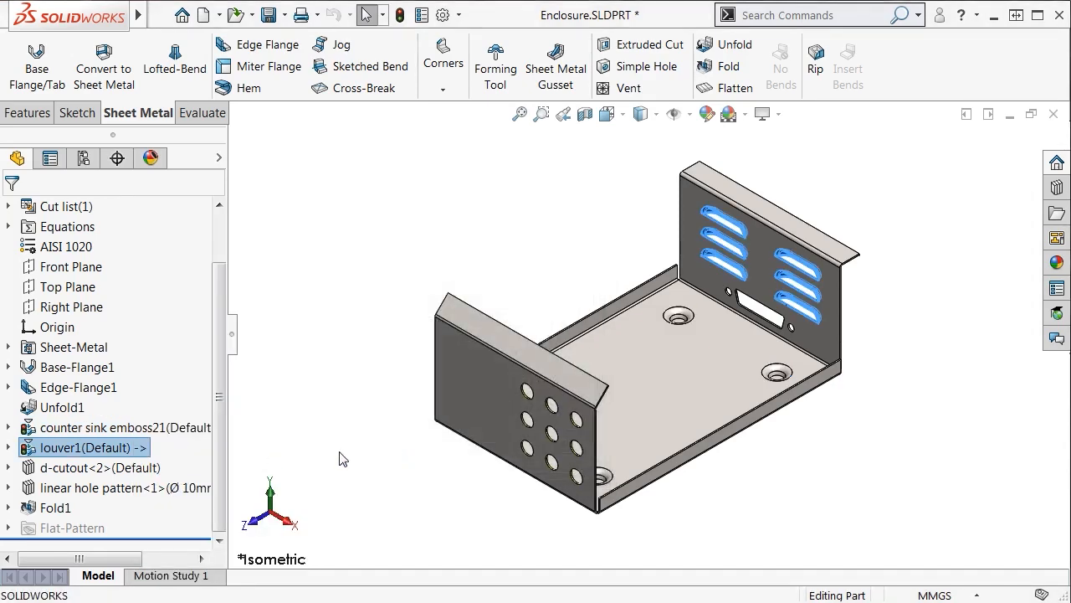
# Set the Punch ID of the d-cutout library feature to "DSub - 50".
pyautogui.rightClick(138, 473)
pyautogui.click(221, 459)
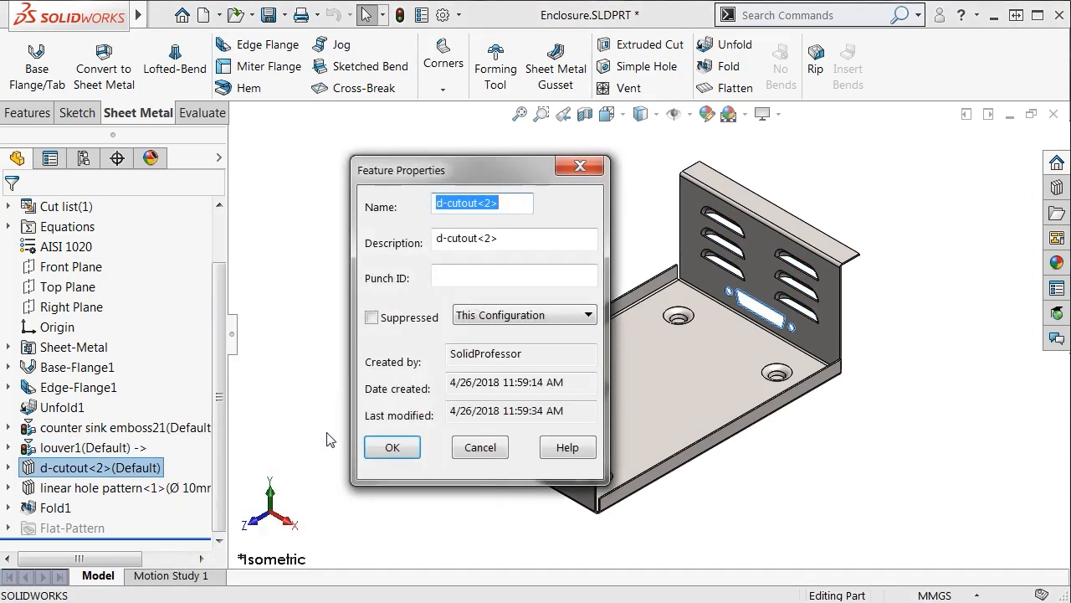
pyautogui.click(469, 279)
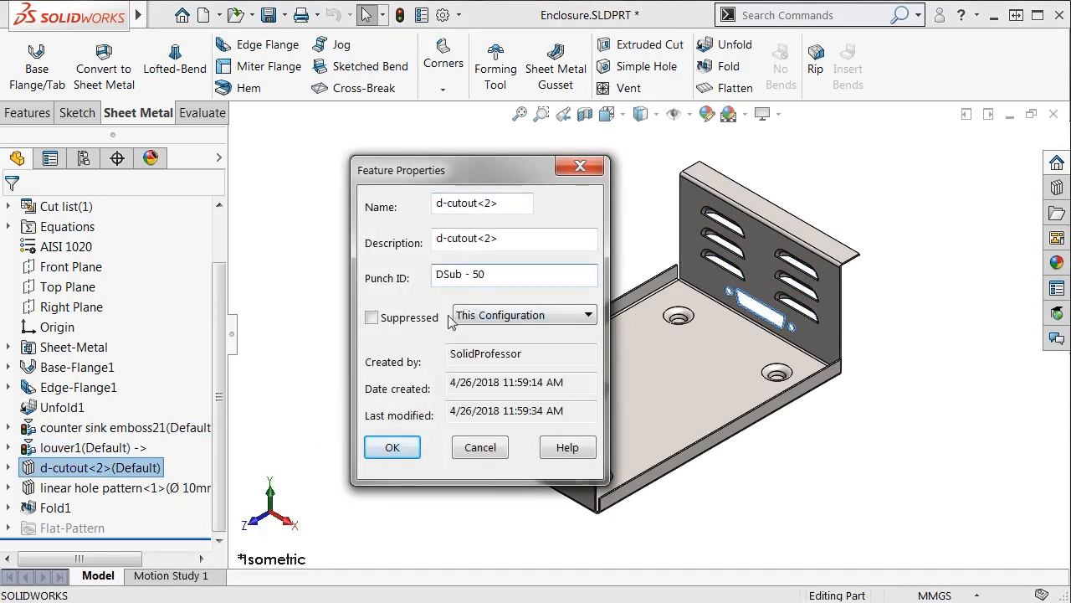
pyautogui.click(398, 448)
# Set the linear hole pattern's Punch ID to "DrillHole - 10" in its feature properties.
pyautogui.rightClick(168, 487)
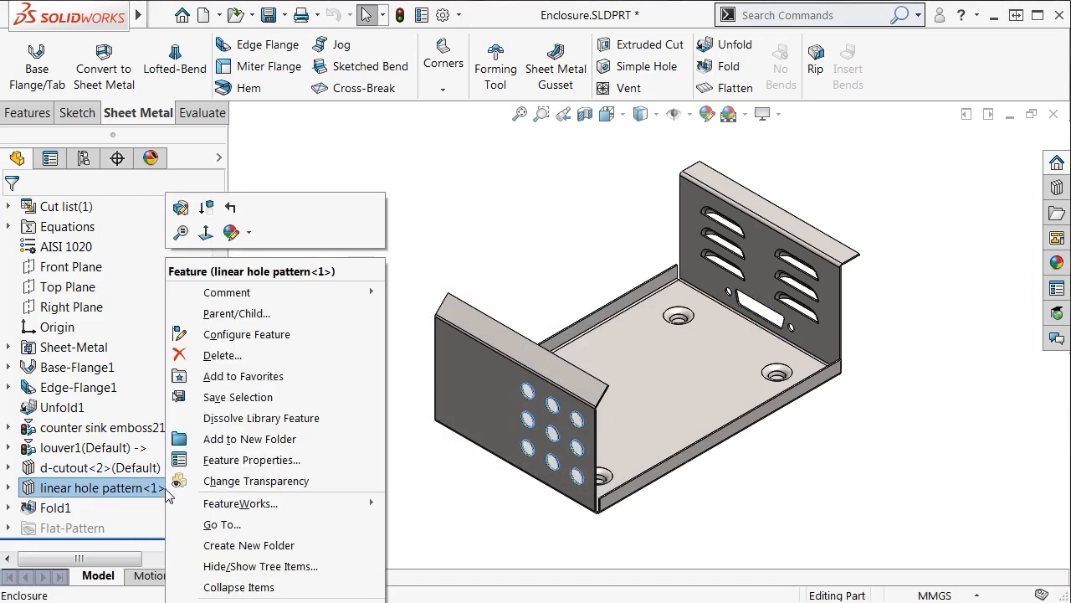
pyautogui.click(279, 461)
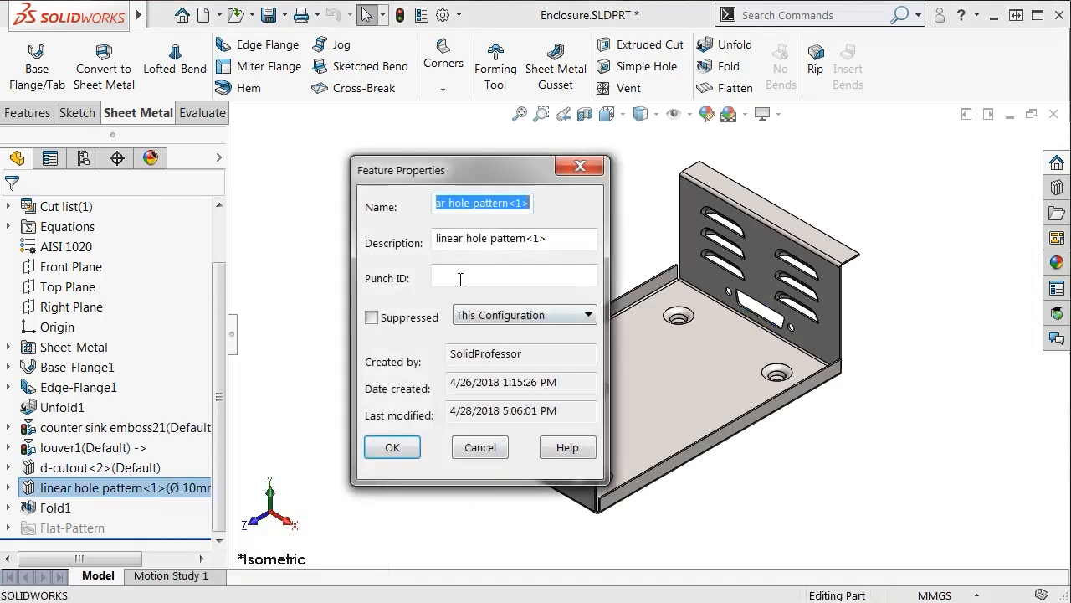
pyautogui.click(460, 278)
pyautogui.write('Drill hole - 10')
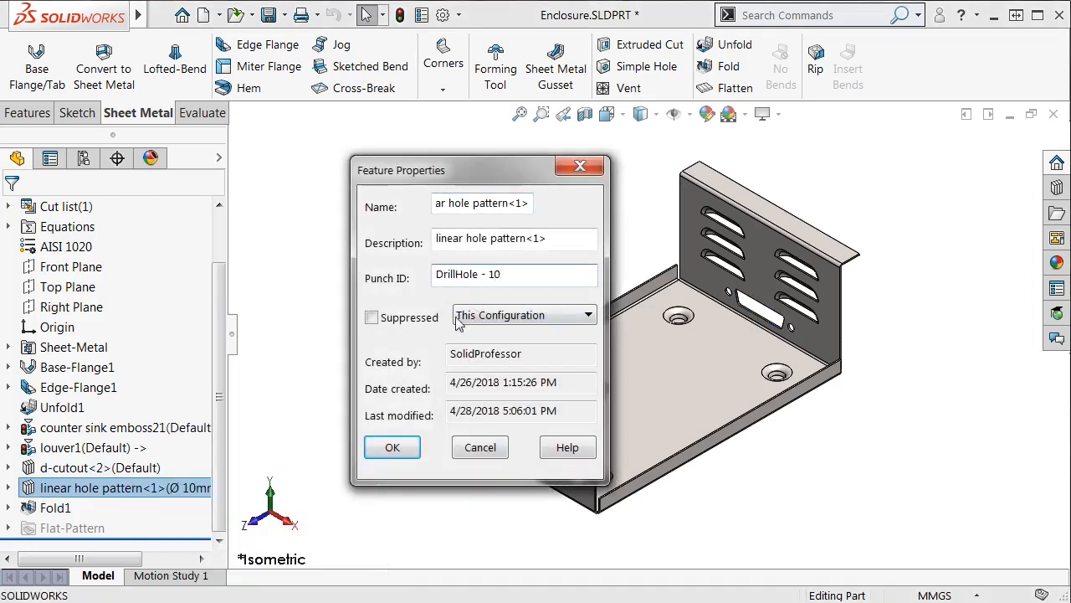
pyautogui.click(392, 447)
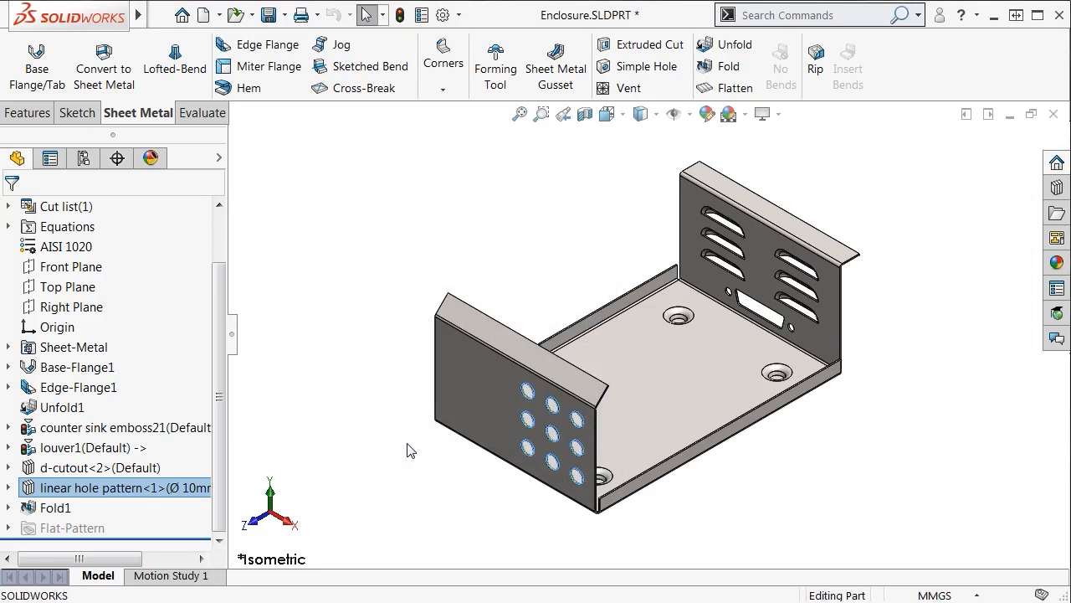
# Check the Punch ID entries in the feature properties of the d-cutout and the countersink emboss without changing them.
pyautogui.click(154, 467)
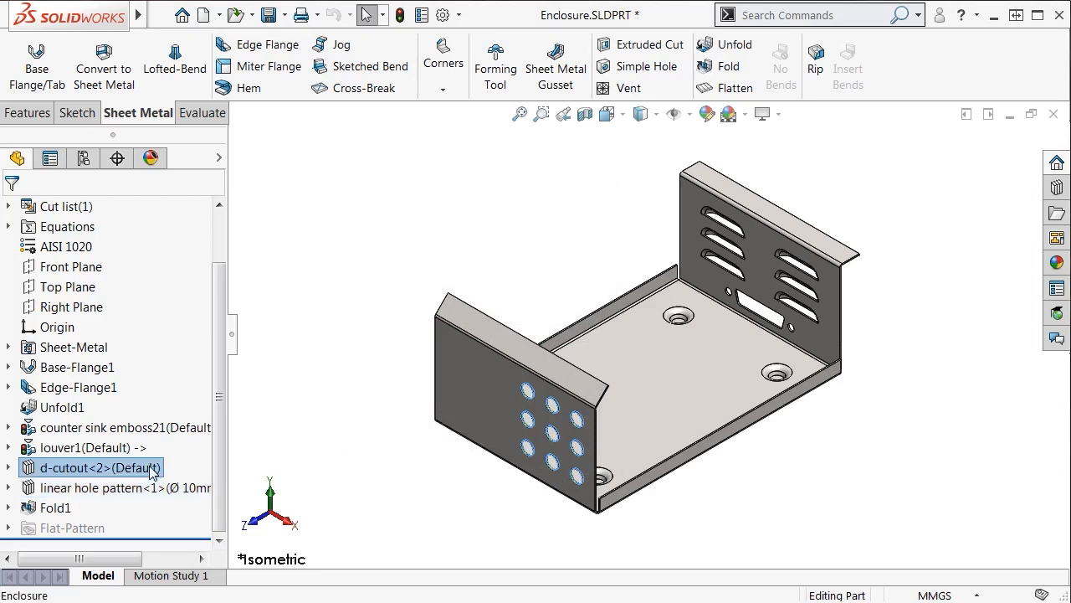
pyautogui.rightClick(155, 467)
pyautogui.click(282, 462)
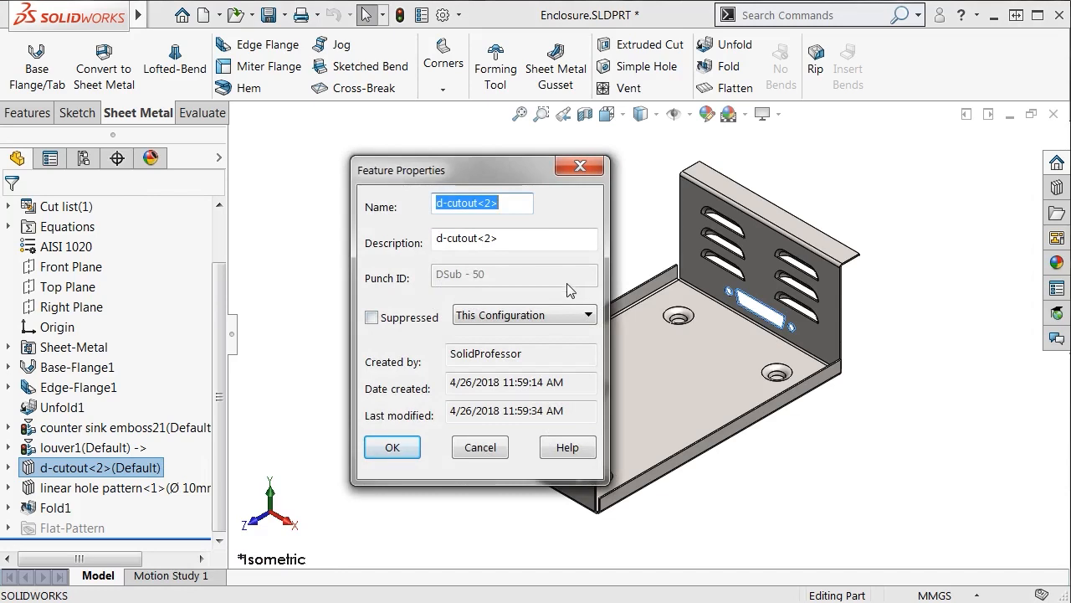
pyautogui.click(483, 448)
pyautogui.rightClick(186, 429)
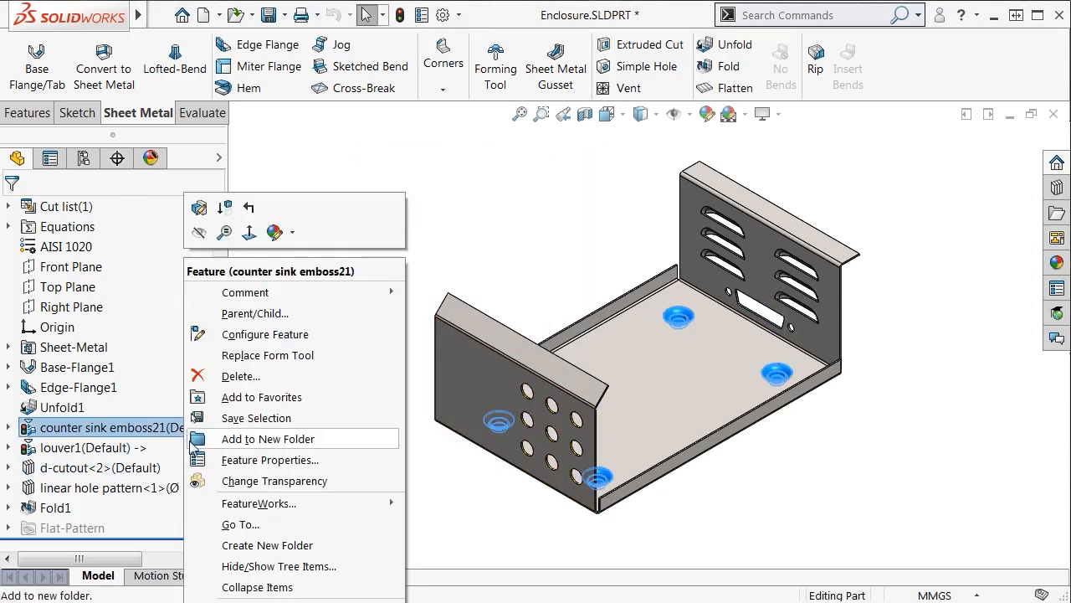
pyautogui.click(368, 460)
pyautogui.click(538, 273)
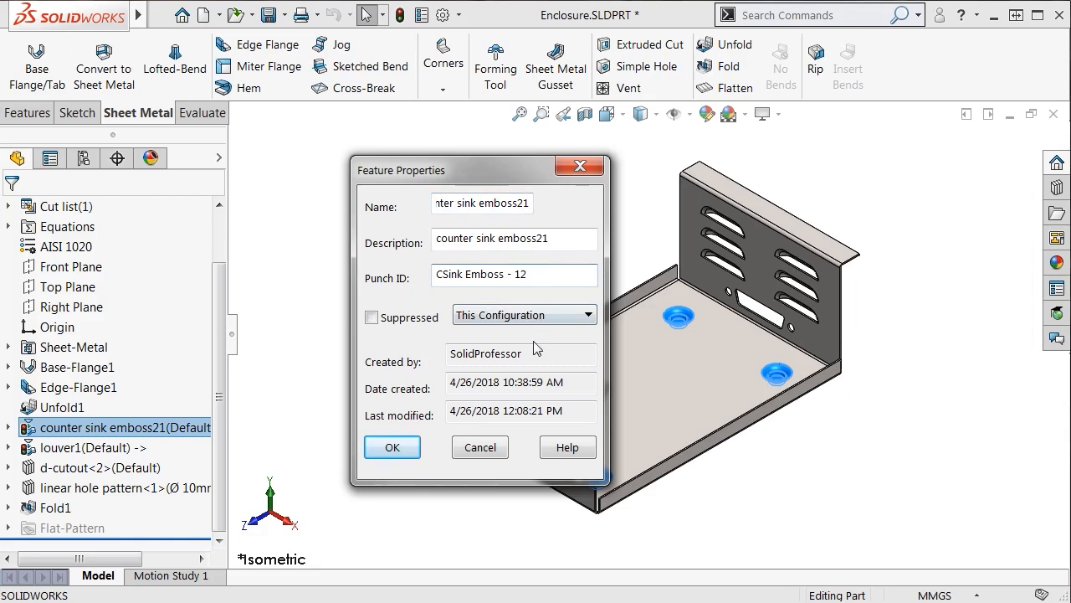
pyautogui.click(480, 447)
# Rebuild and save the Enclosure part, and return to the Punch Table sheet of its drawing.
pyautogui.click(410, 356)
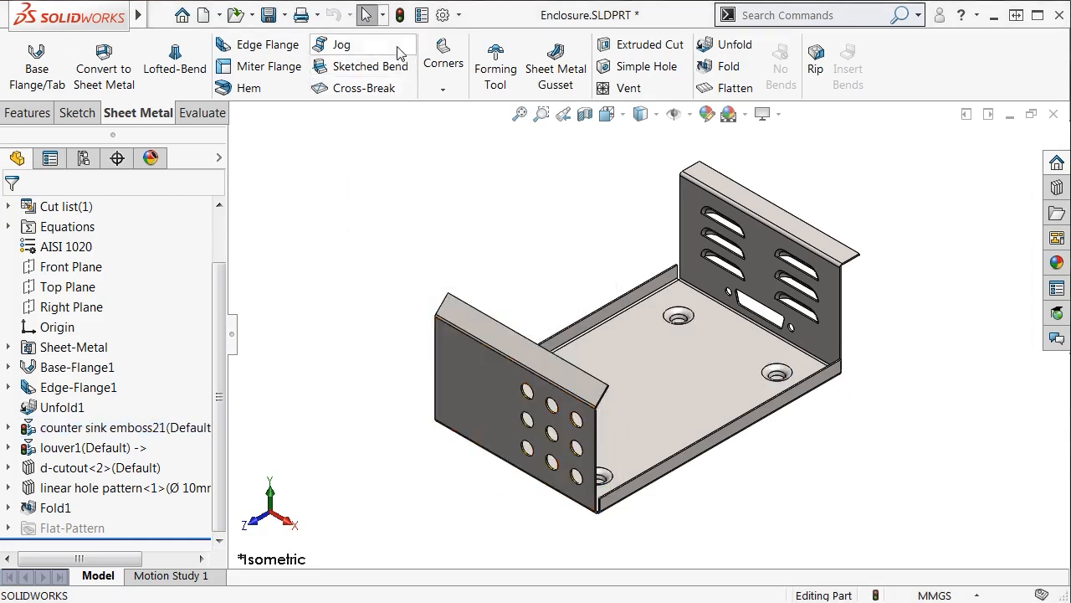
pyautogui.click(268, 14)
pyautogui.hotkey('ctrl', 'Tab')
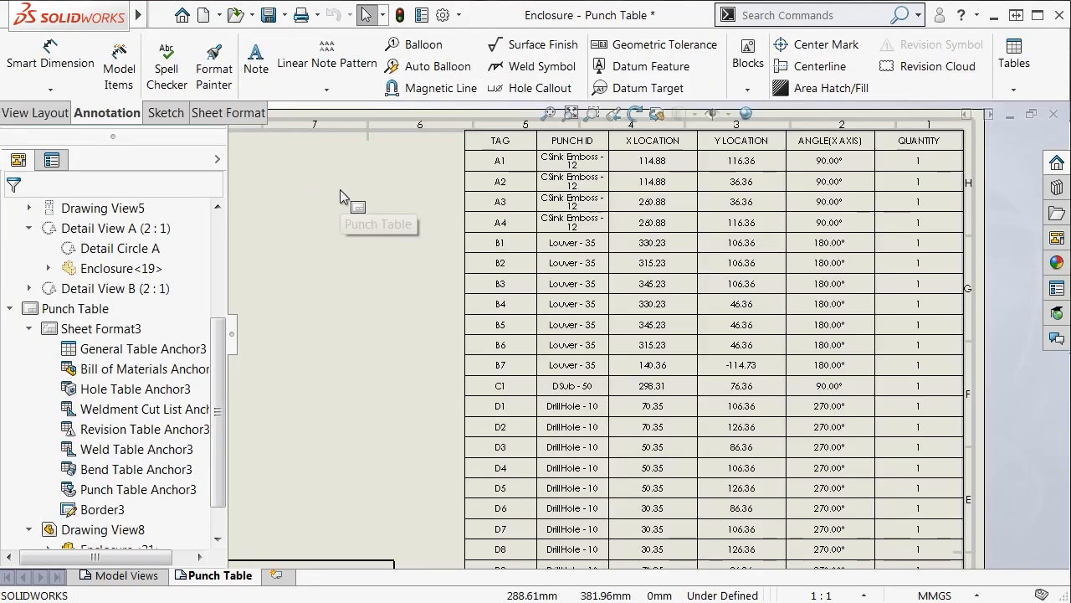
# Widen the punch table's Punch ID column so each ID fits on a single line.
pyautogui.moveTo(340, 189); pyautogui.dragTo(315, 224, button='middle')
pyautogui.moveTo(360, 421)
pyautogui.mouseDown(button='middle')
pyautogui.moveTo(356, 289)
pyautogui.moveTo(353, 414)
pyautogui.mouseUp(button='middle')
pyautogui.click(462, 269)
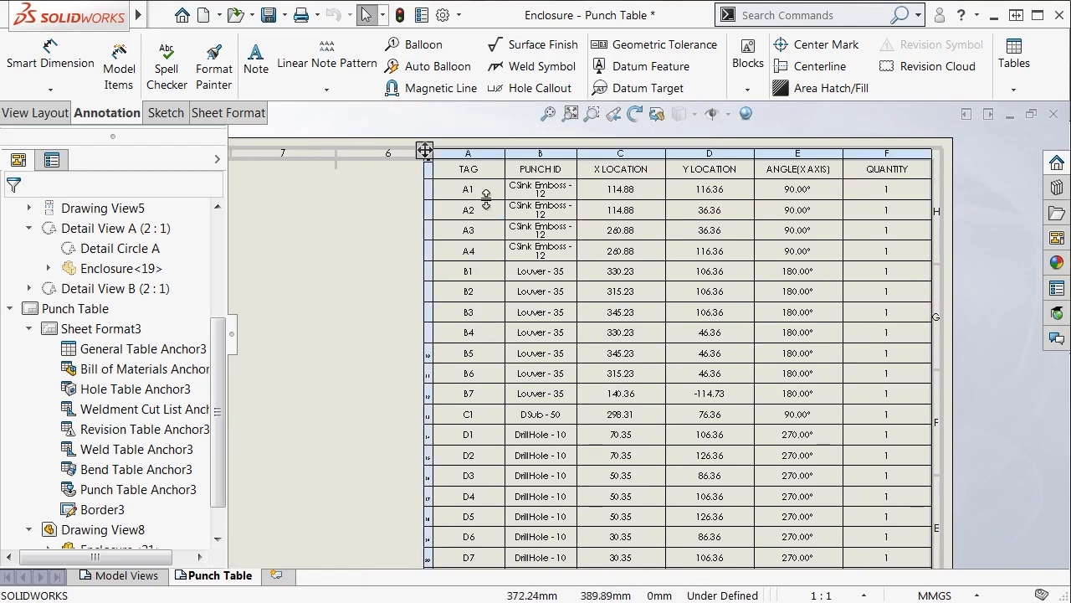
pyautogui.moveTo(493, 167); pyautogui.dragTo(459, 167)
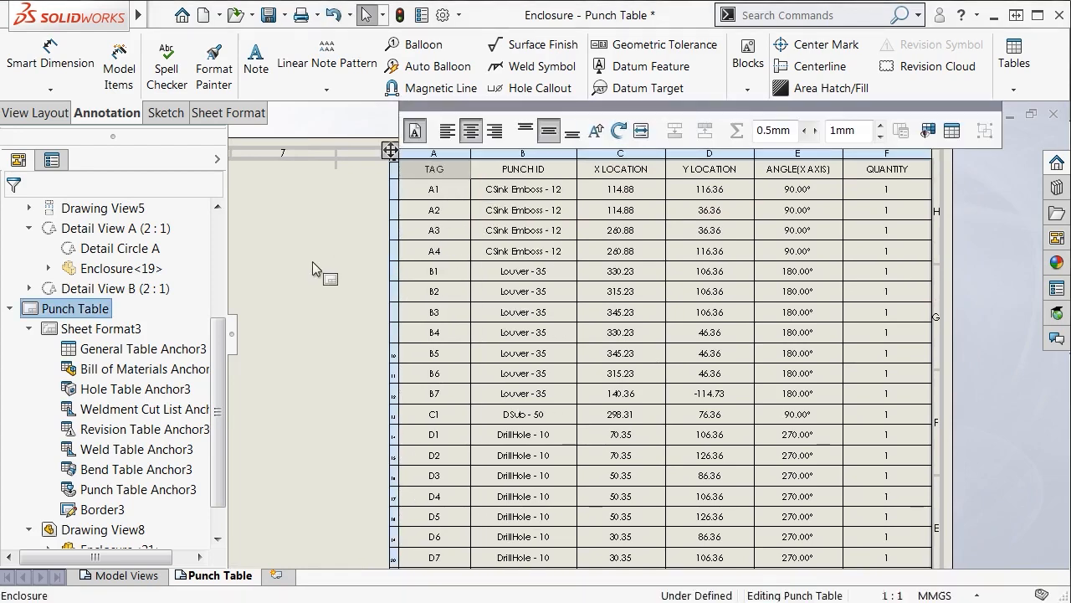
pyautogui.click(312, 261)
# Look over all rows of the punch table and open its properties at the scheme options.
pyautogui.click(506, 210)
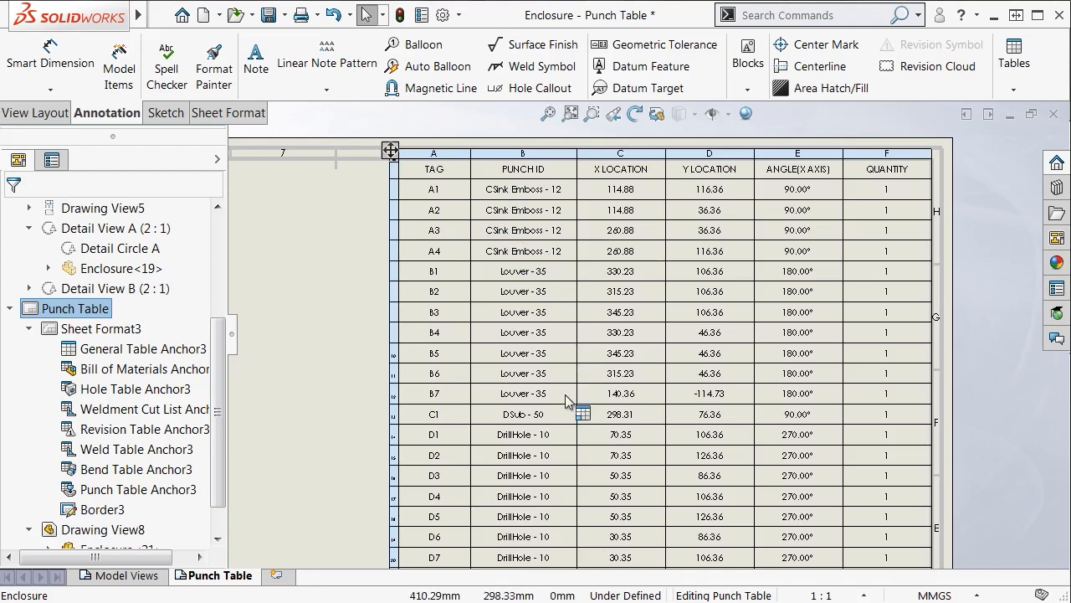
pyautogui.moveTo(579, 428); pyautogui.dragTo(583, 326, button='middle')
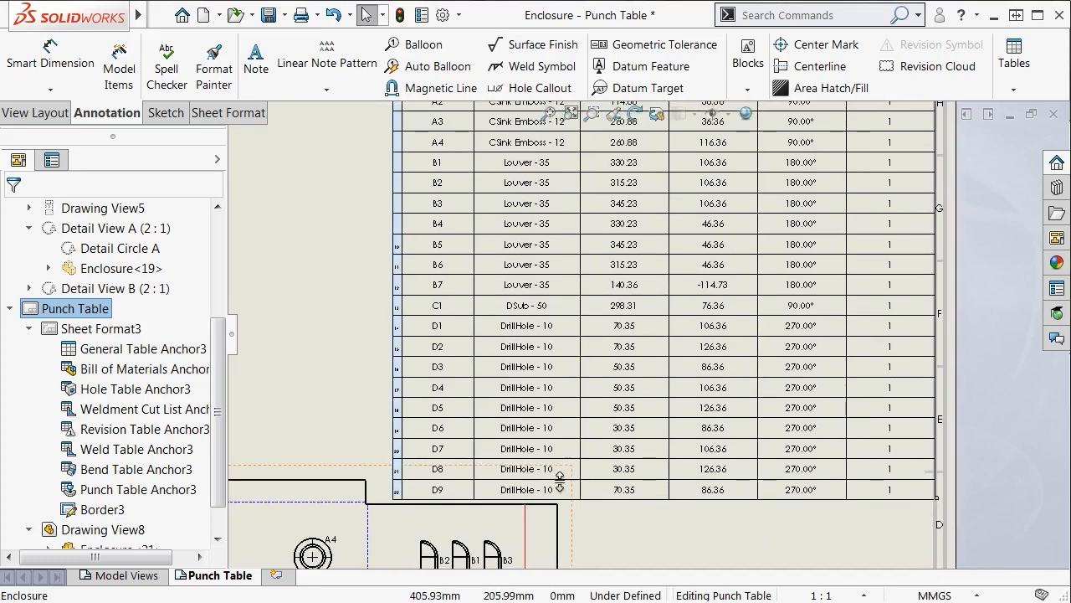
pyautogui.scroll(1, 643, 311)
pyautogui.moveTo(663, 300); pyautogui.dragTo(662, 358, button='middle')
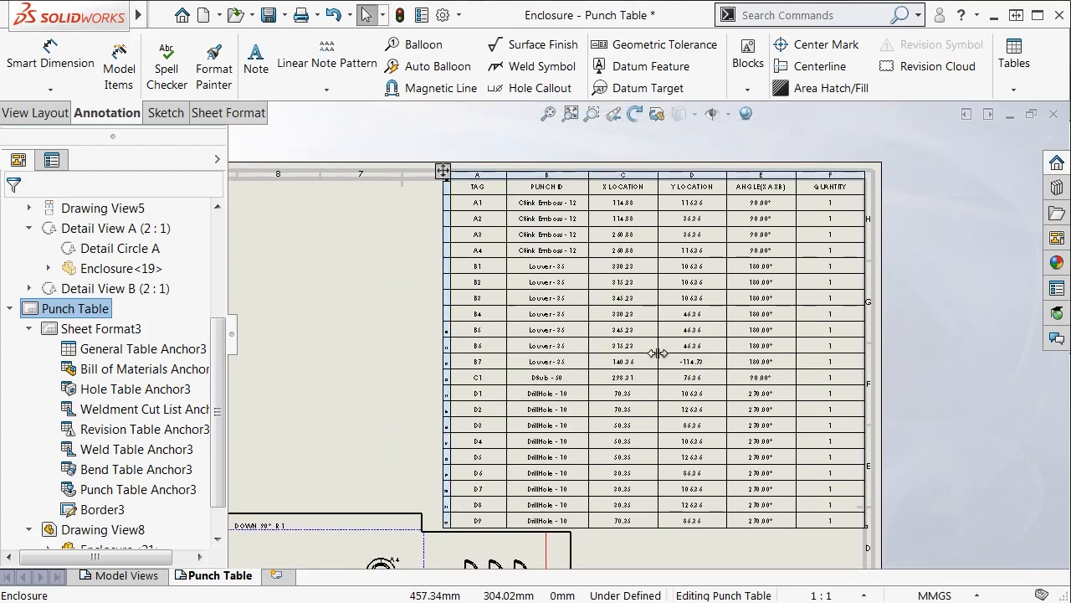
pyautogui.click(445, 174)
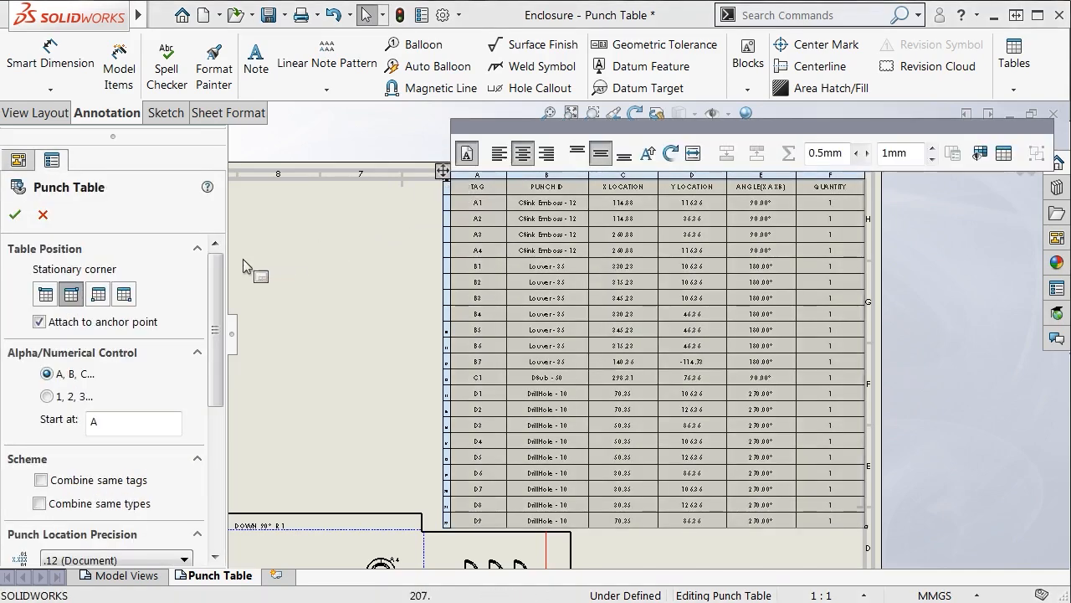
pyautogui.scroll(-4, 216, 336)
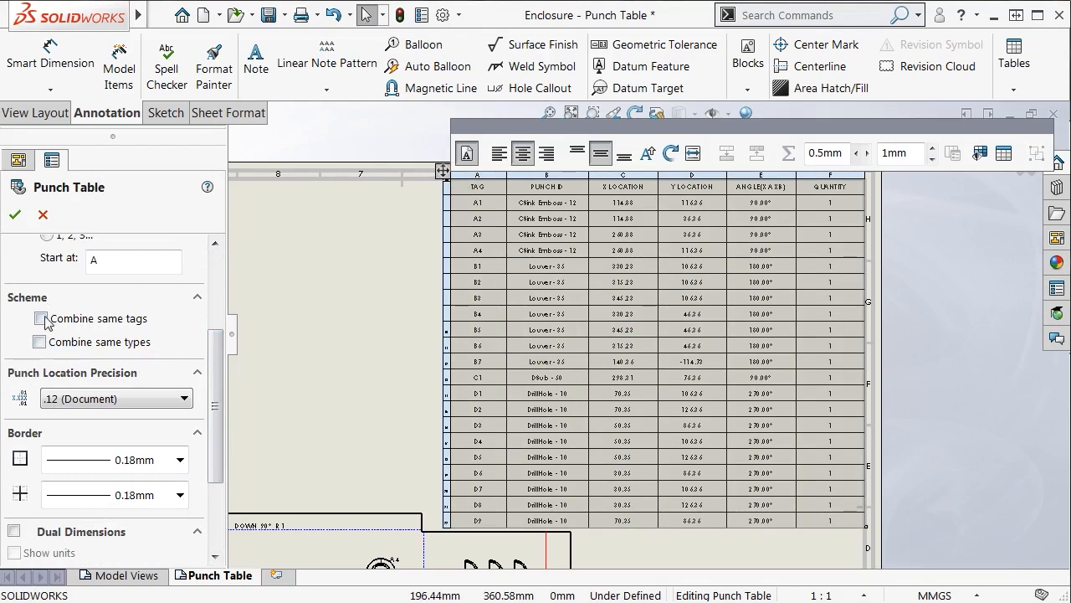
# Try combining same tags and, separately, same types in the punch table, turning each scheme option off again.
pyautogui.click(41, 319)
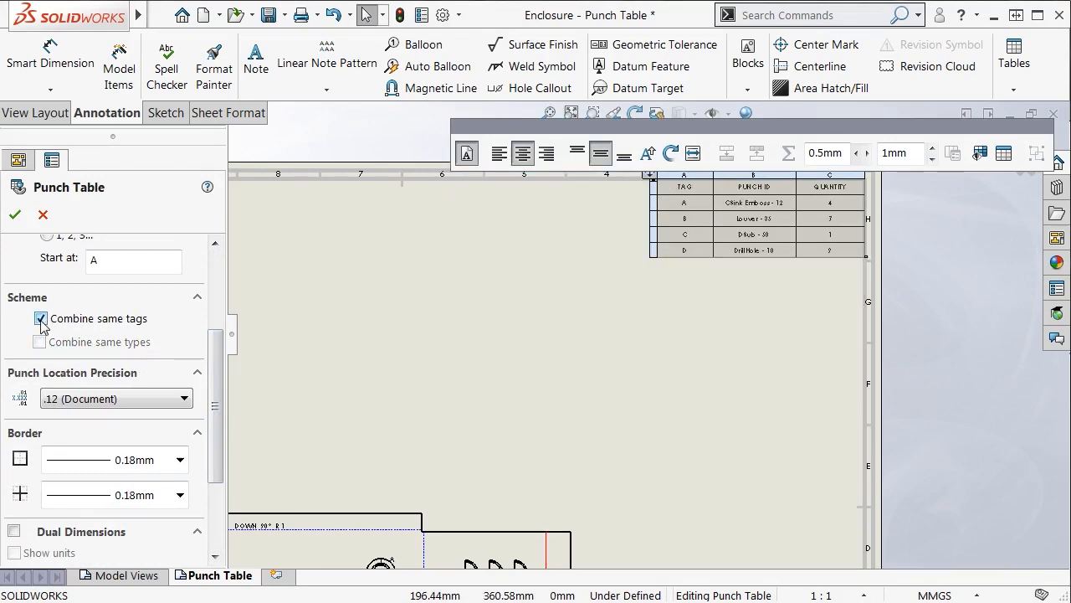
pyautogui.click(41, 318)
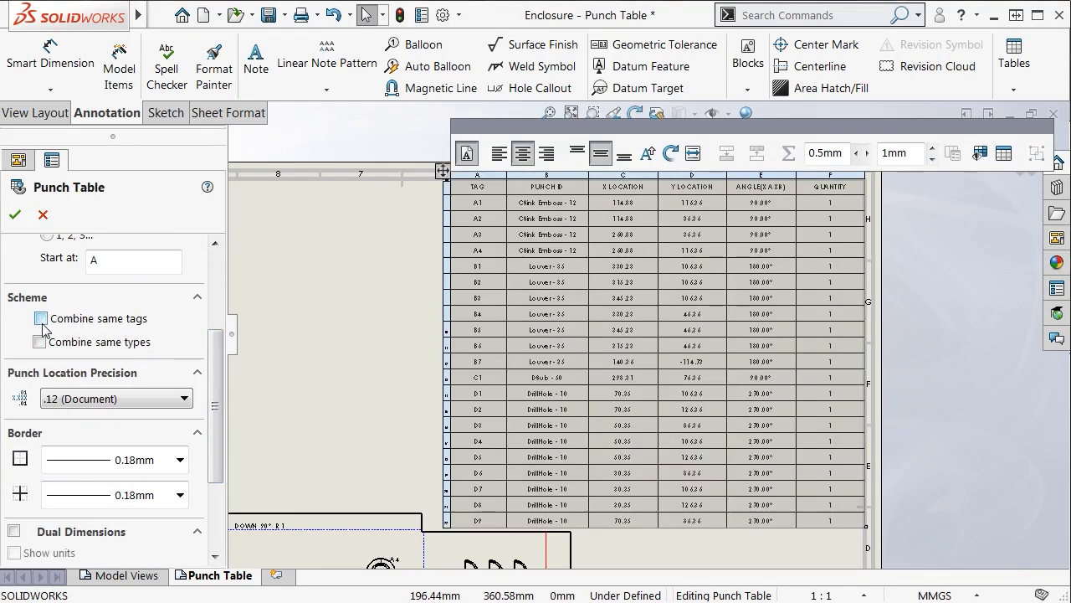
pyautogui.click(39, 343)
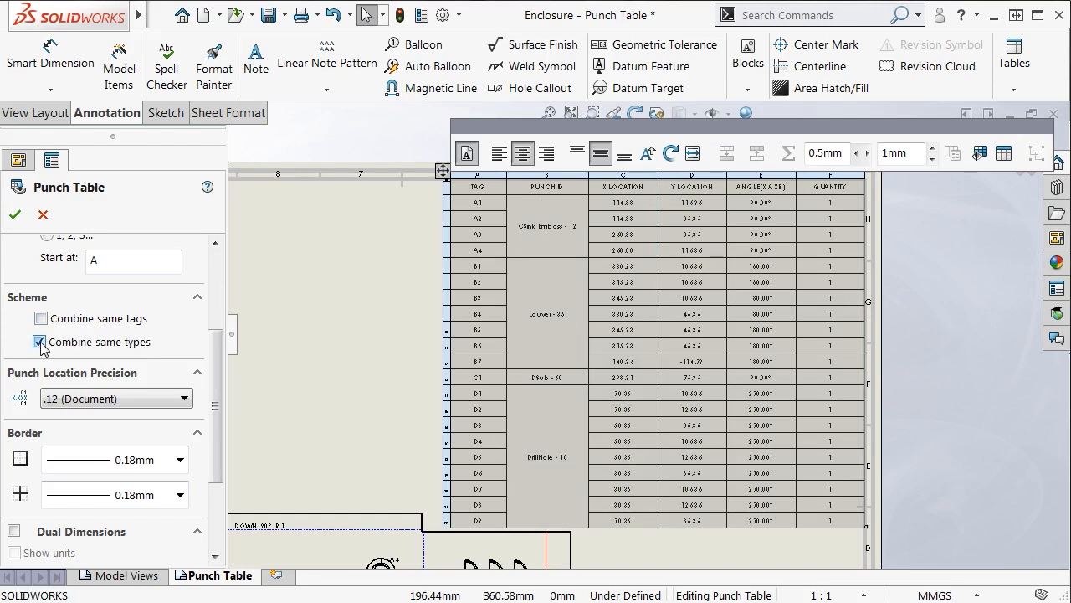
pyautogui.click(39, 342)
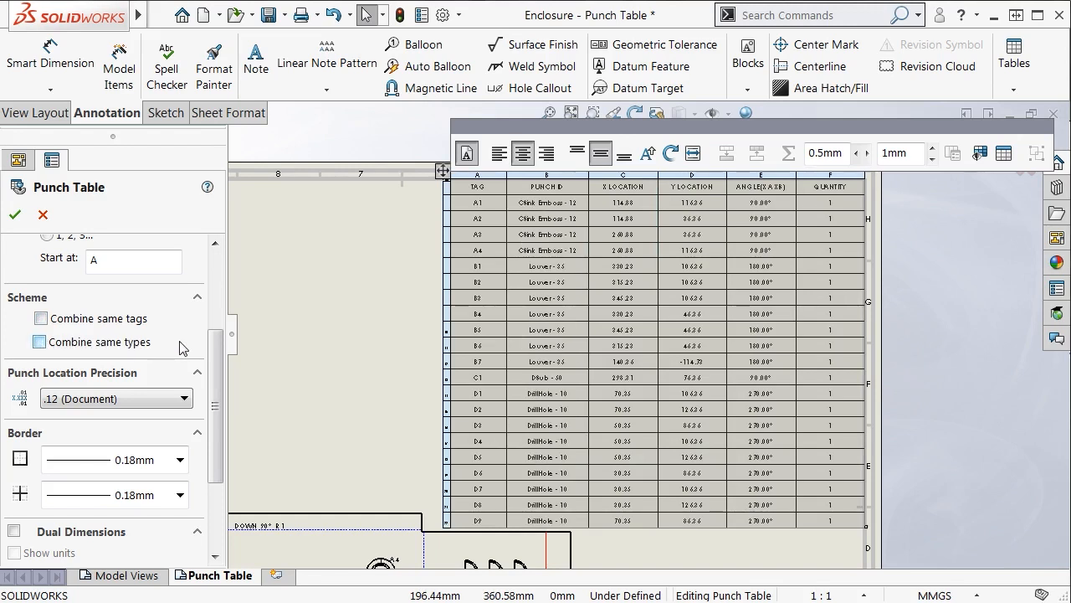
# Combine same types in the punch table, accept the table properties and fit the whole sheet in view.
pyautogui.click(152, 344)
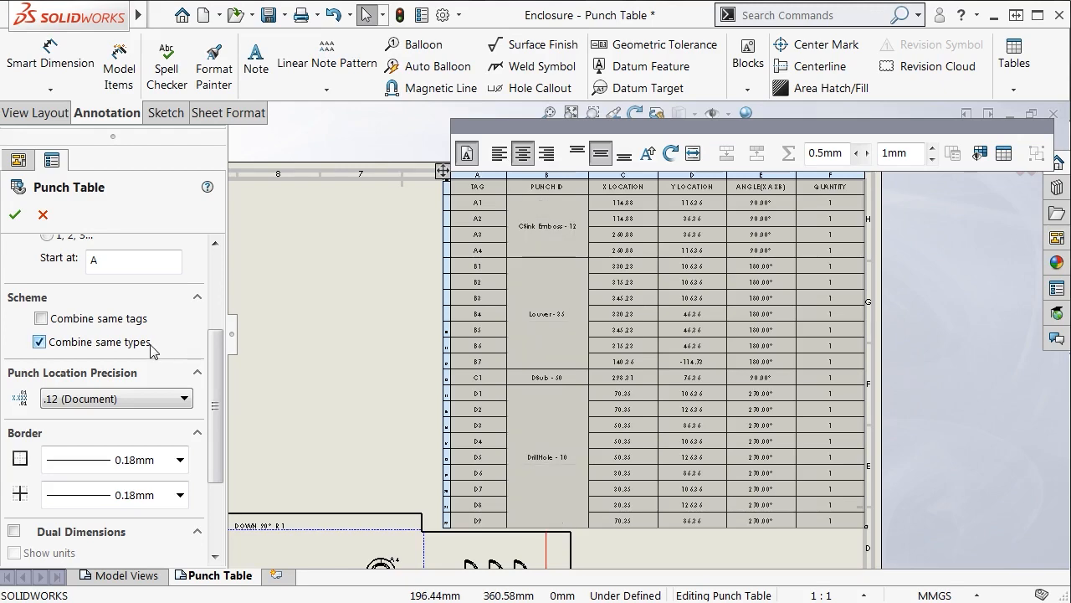
pyautogui.click(15, 214)
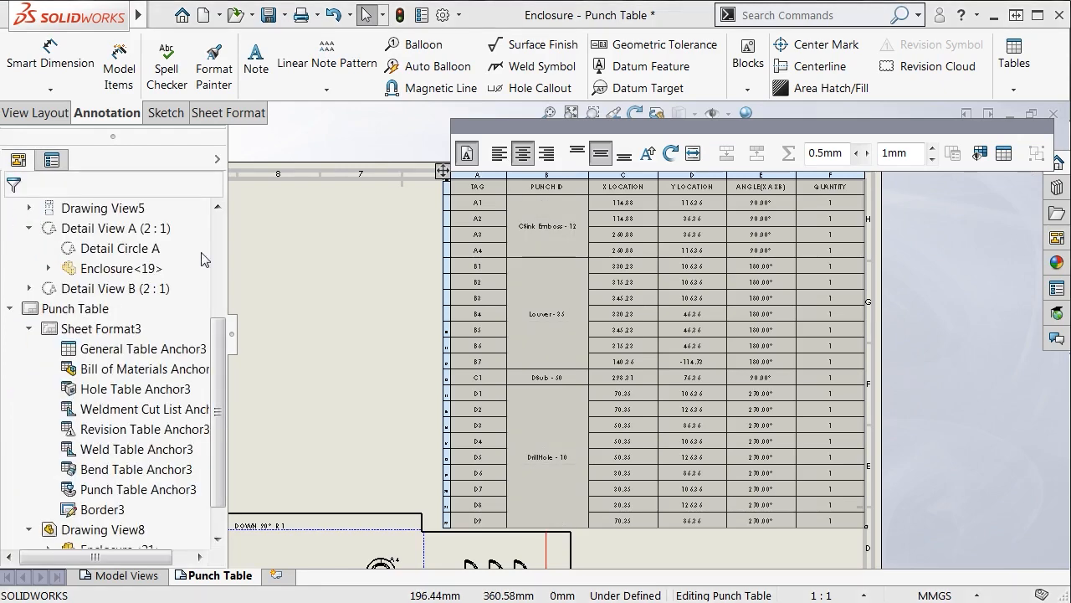
pyautogui.click(319, 249)
pyautogui.press('f')
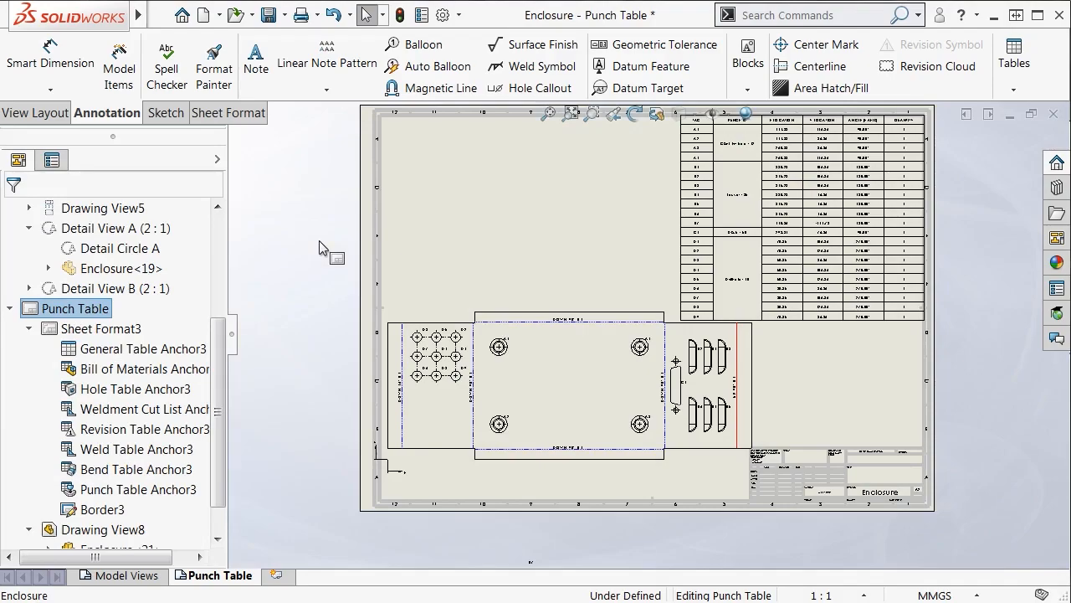